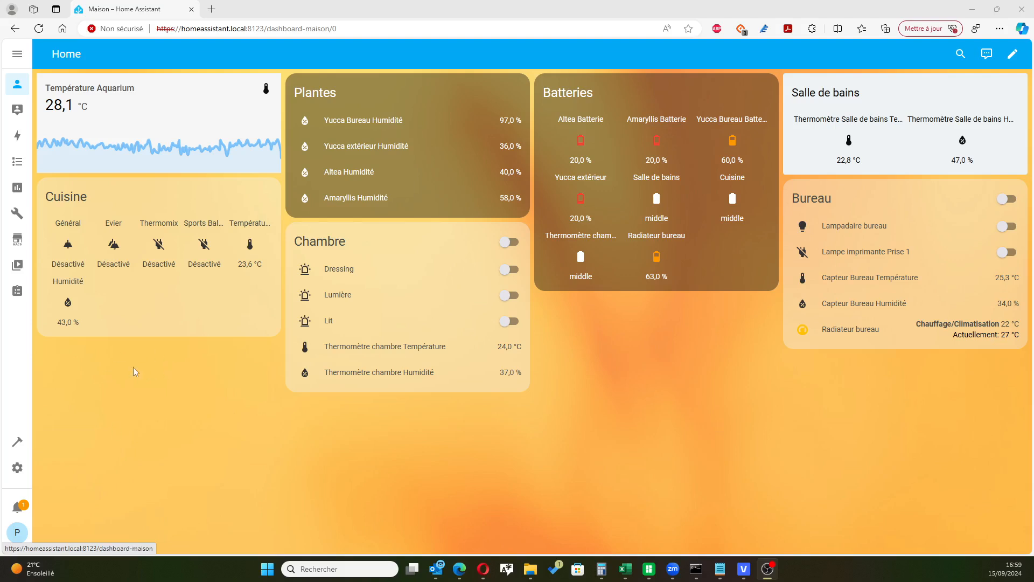
Step: Open the devices and services settings and look over the discovered and configured integrations
click(17, 467)
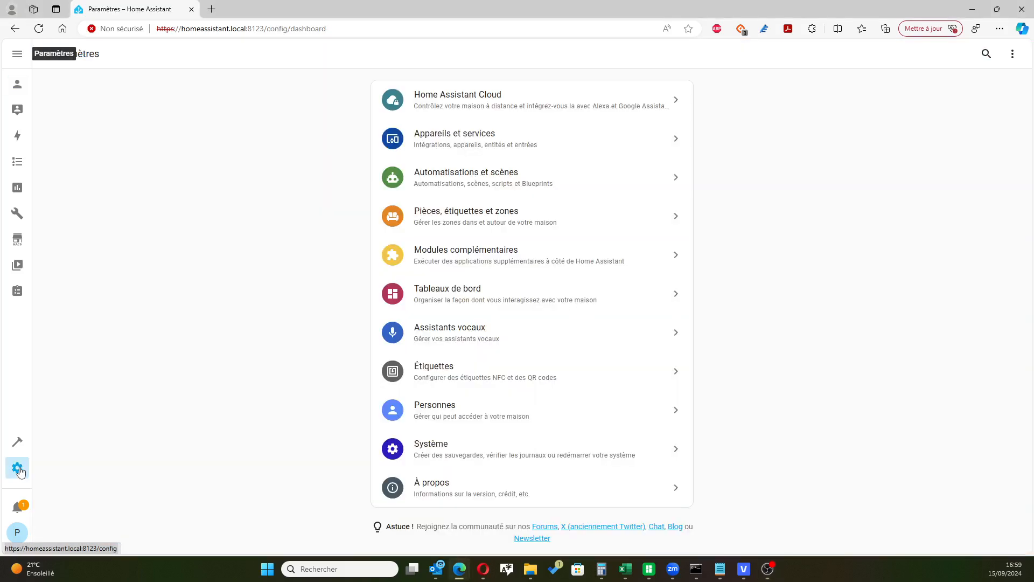
click(495, 146)
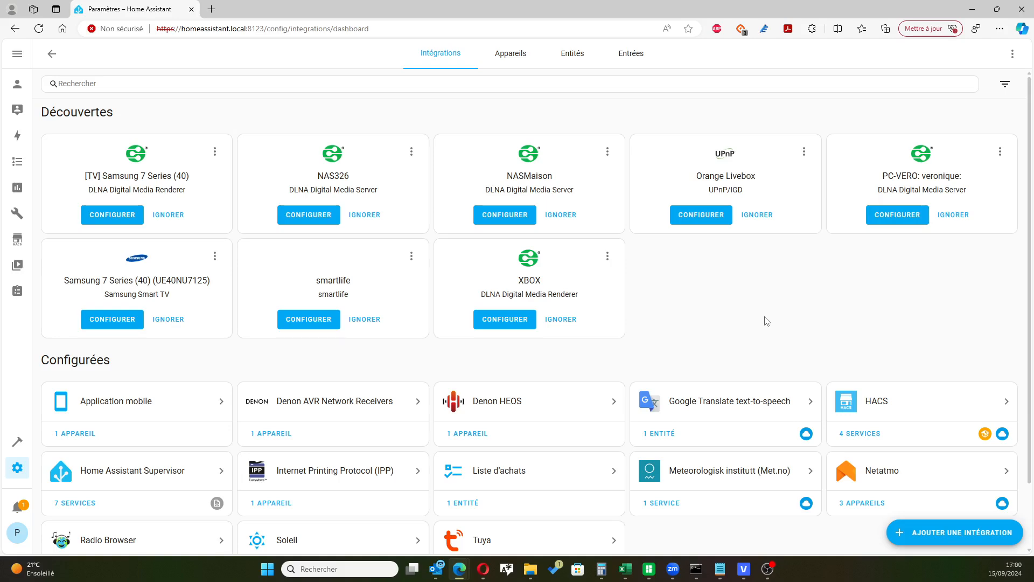
scroll(747, 309, down, 2)
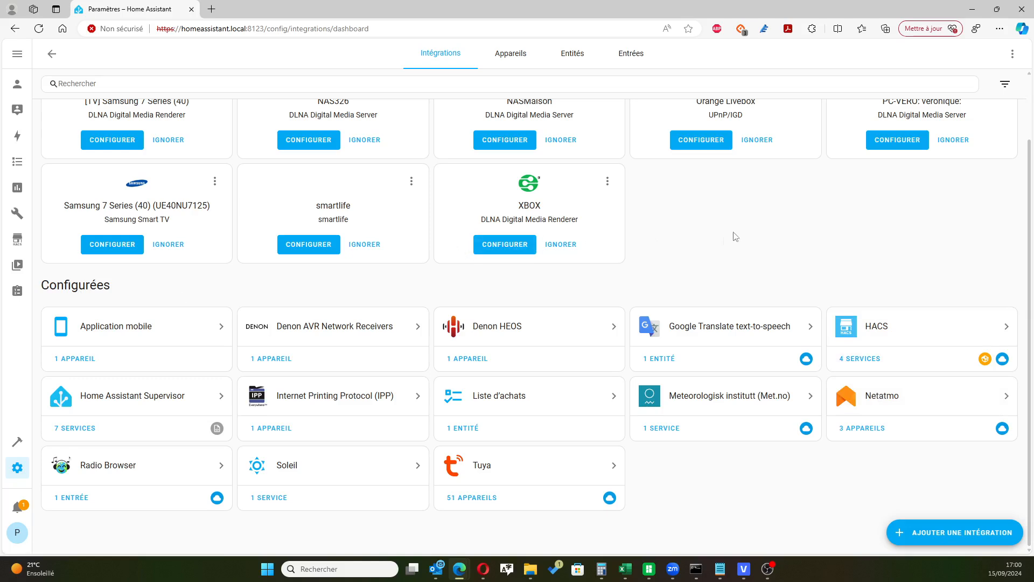
scroll(592, 243, up, 2)
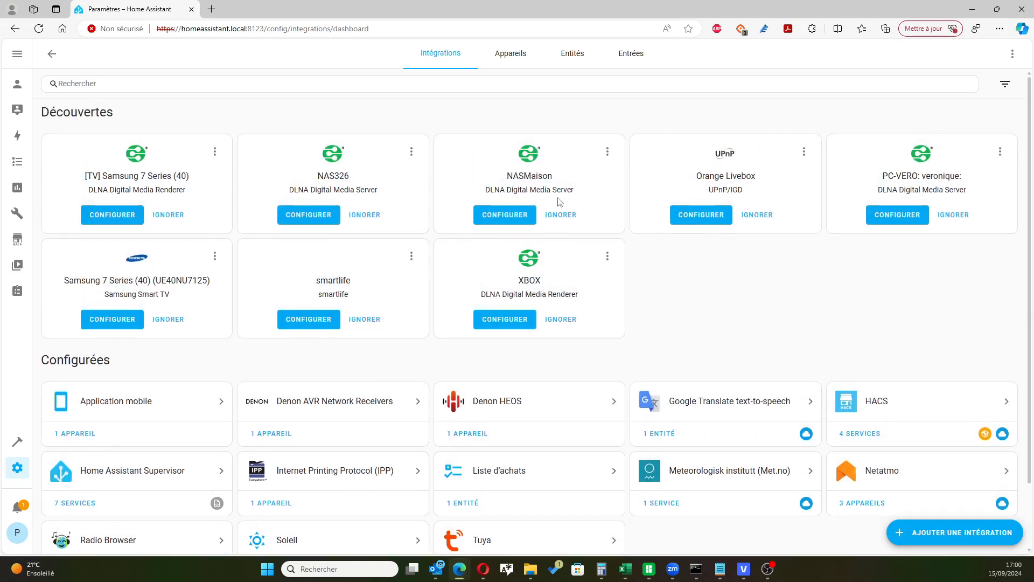
Step: Try to add the Netatmo integration by searching the brand list for "net", and dismiss the dialog
click(924, 534)
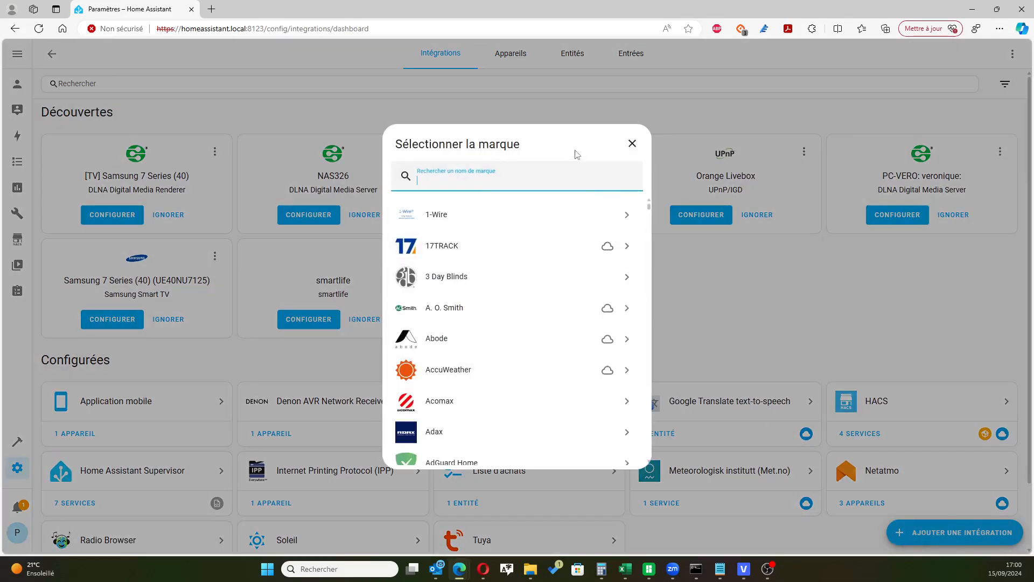
text(net)
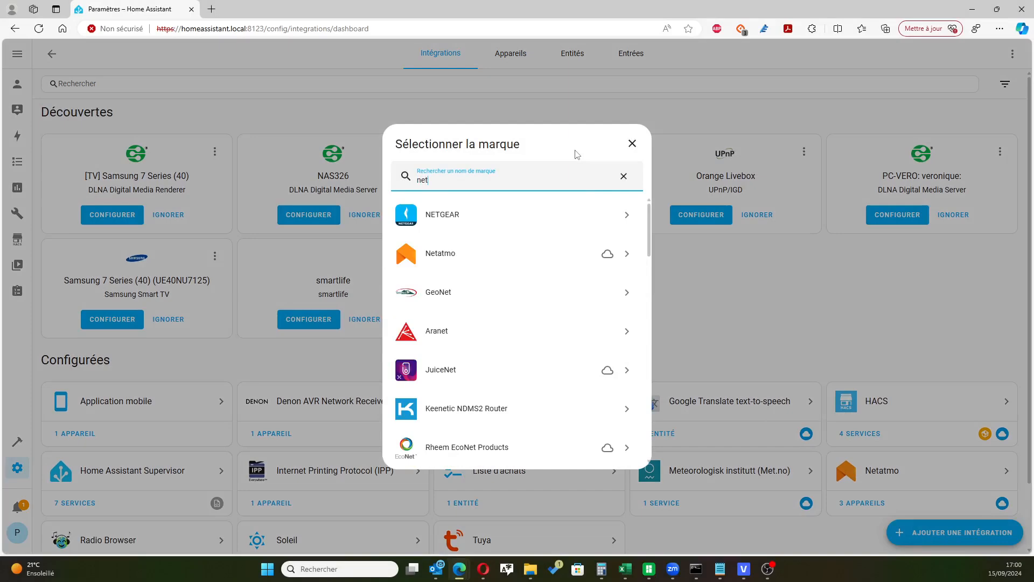
click(491, 265)
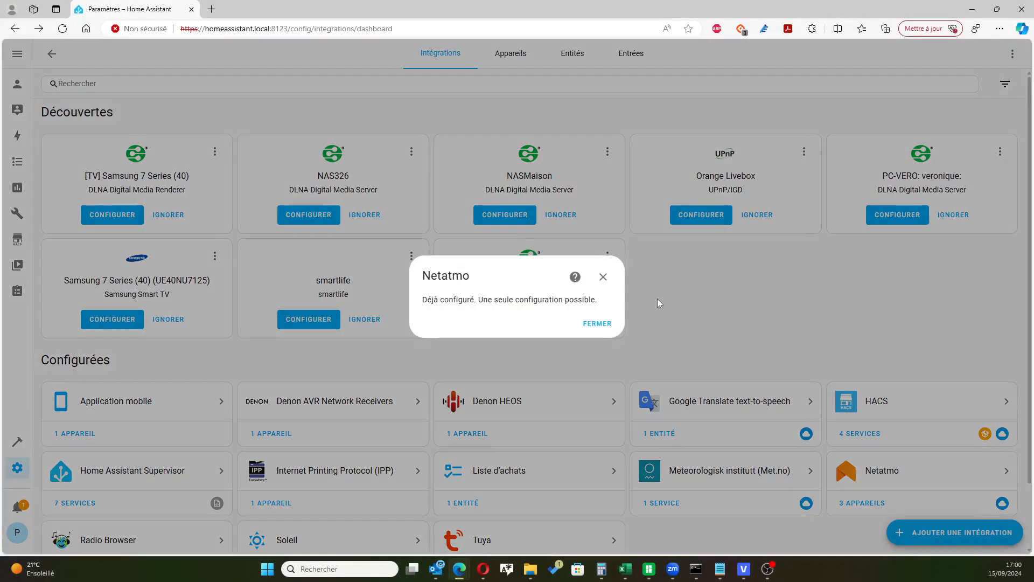
click(606, 323)
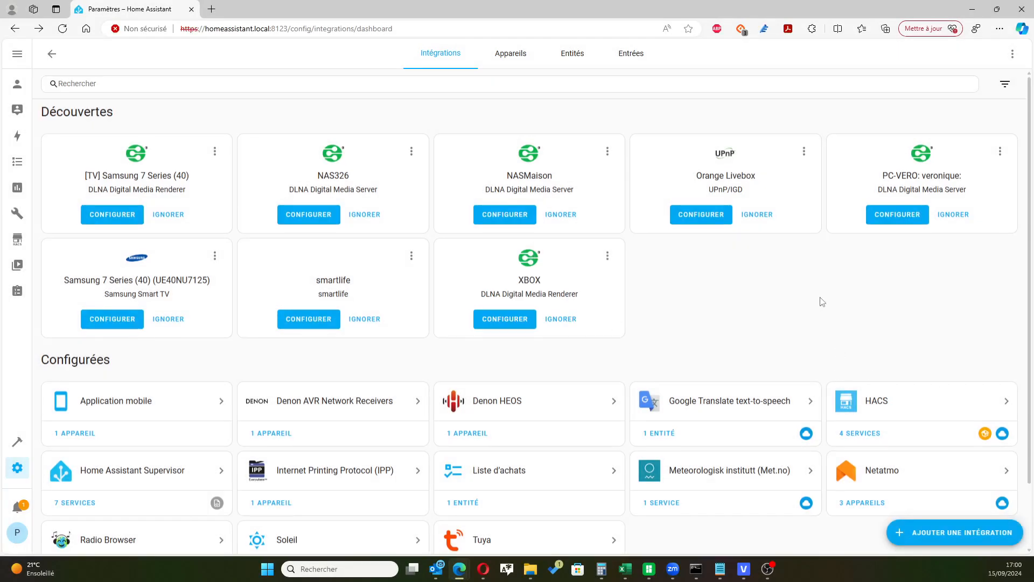
Step: View the devices of the configured Netatmo integration and try to add another device
scroll(820, 300, down, 2)
mouse_move(1002, 429)
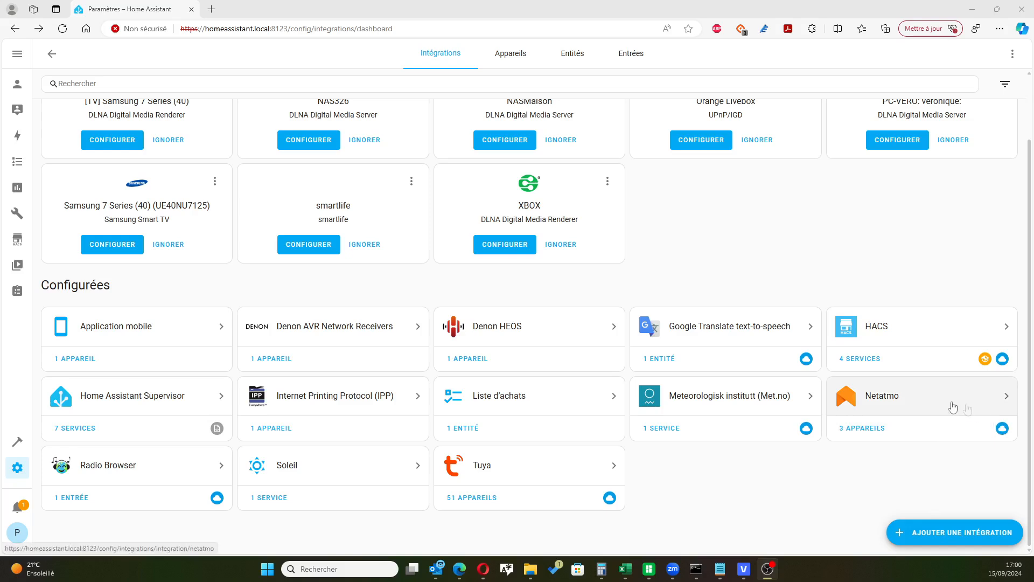
click(861, 429)
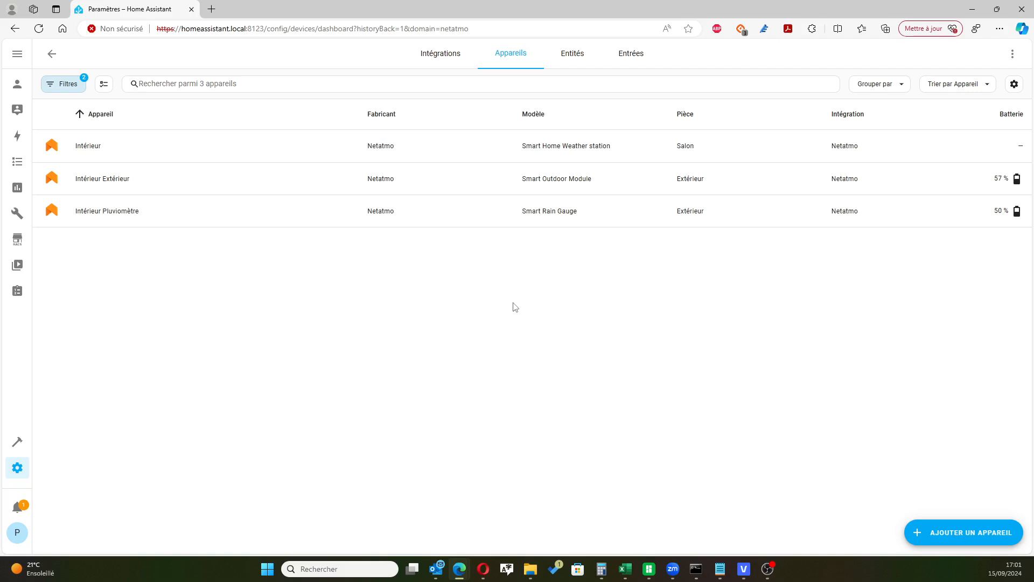
click(935, 531)
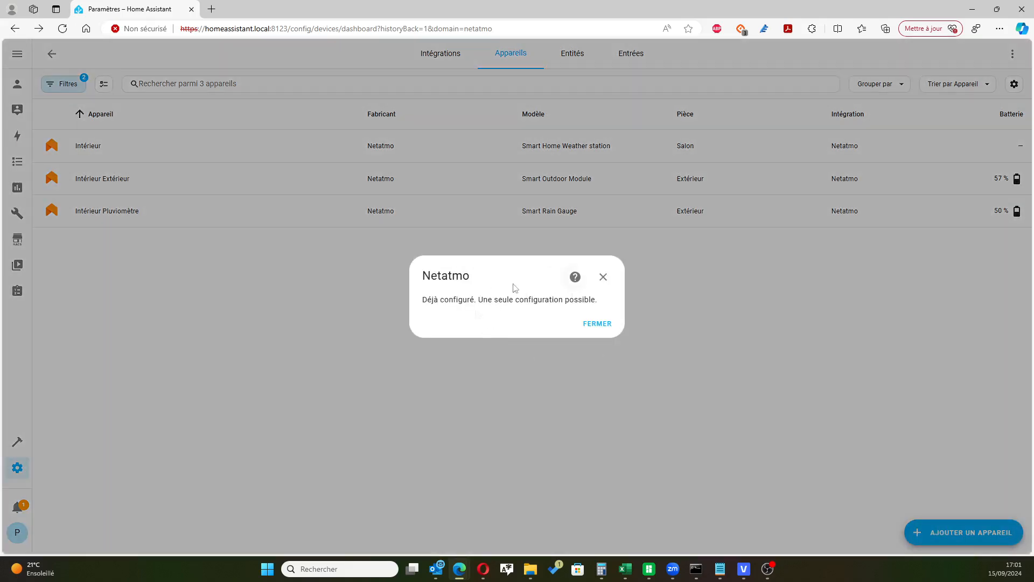
click(598, 324)
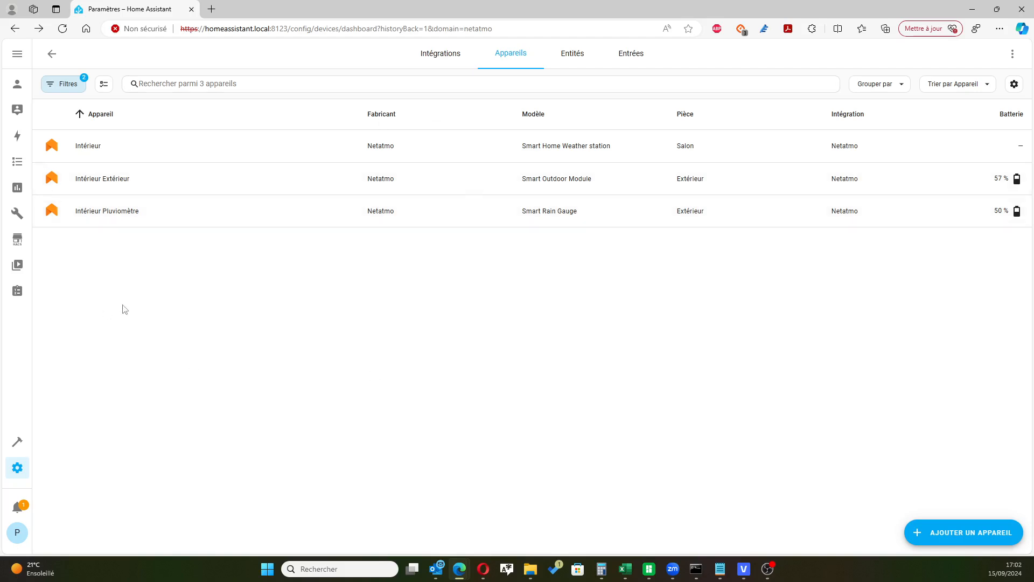
Step: Look through the integrations, devices and entities lists and the device table's column settings
click(440, 62)
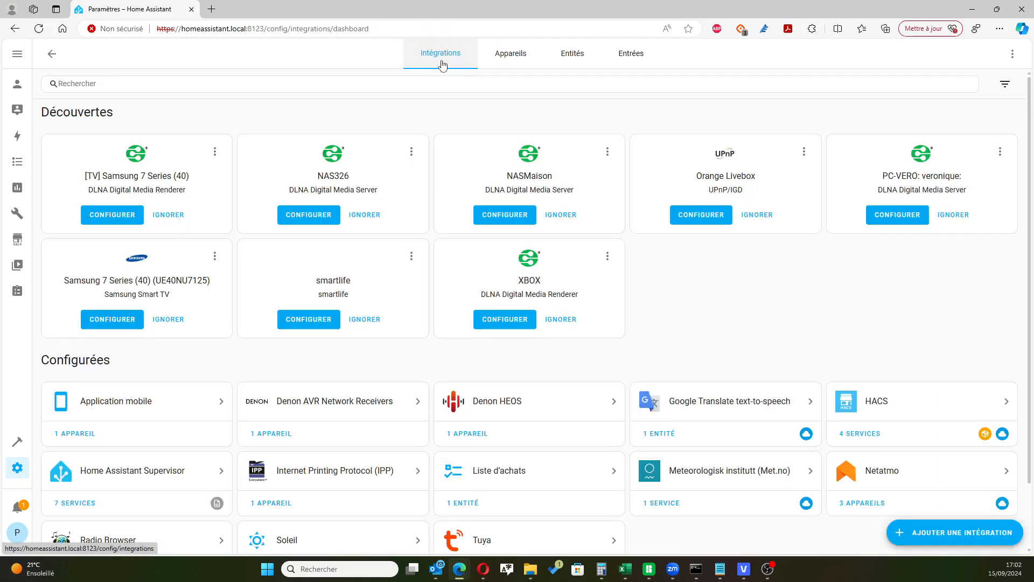
click(507, 65)
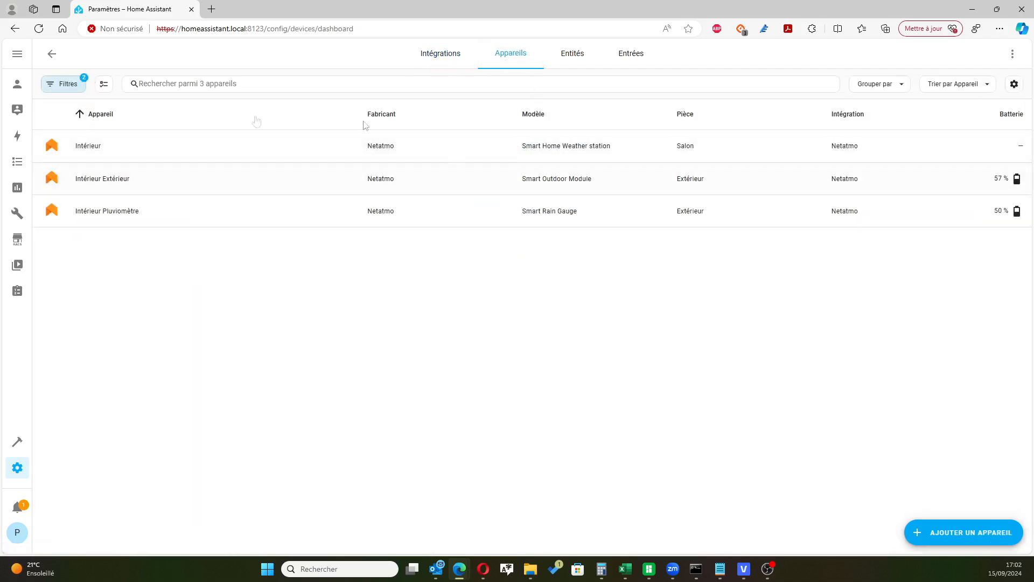
click(579, 63)
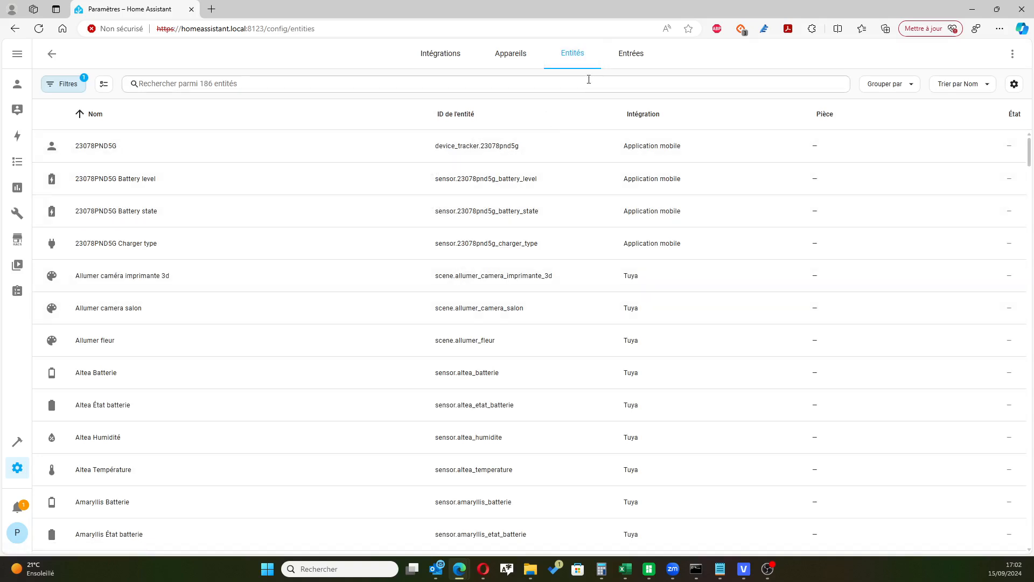
click(498, 59)
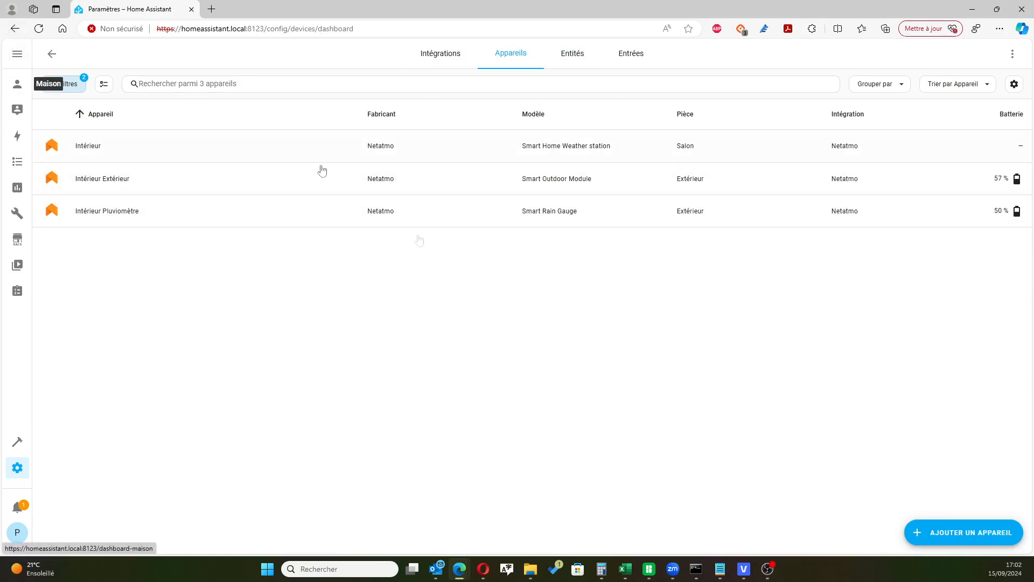
click(1015, 84)
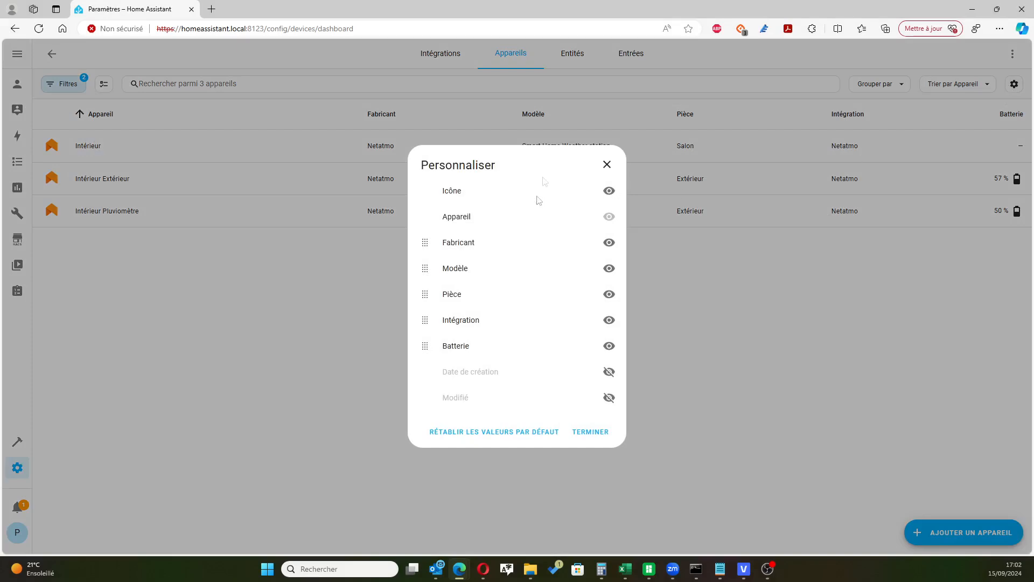
click(607, 165)
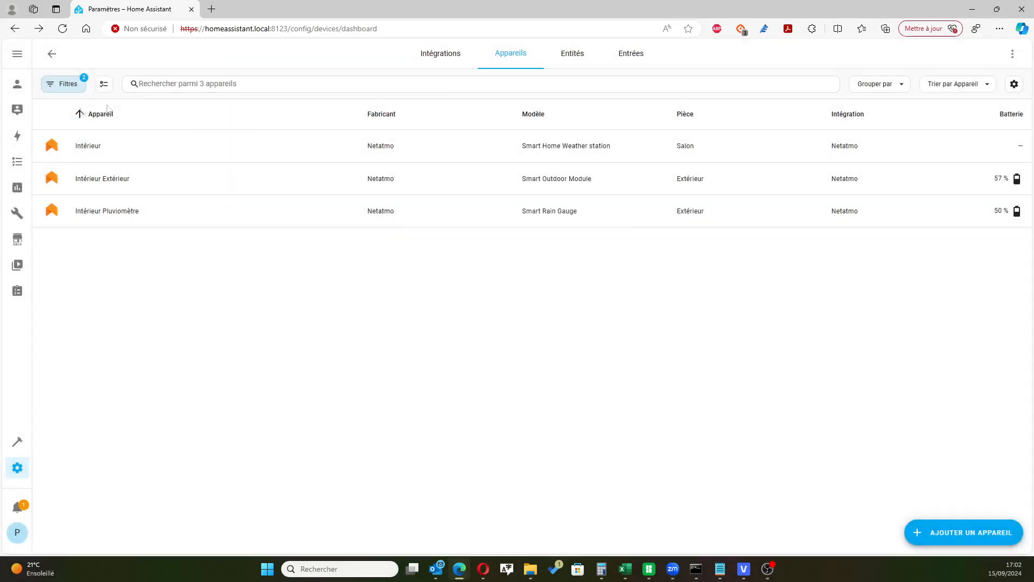
Step: Open the documentation of the configured Netatmo integration, translate it into French and skim through it
click(427, 58)
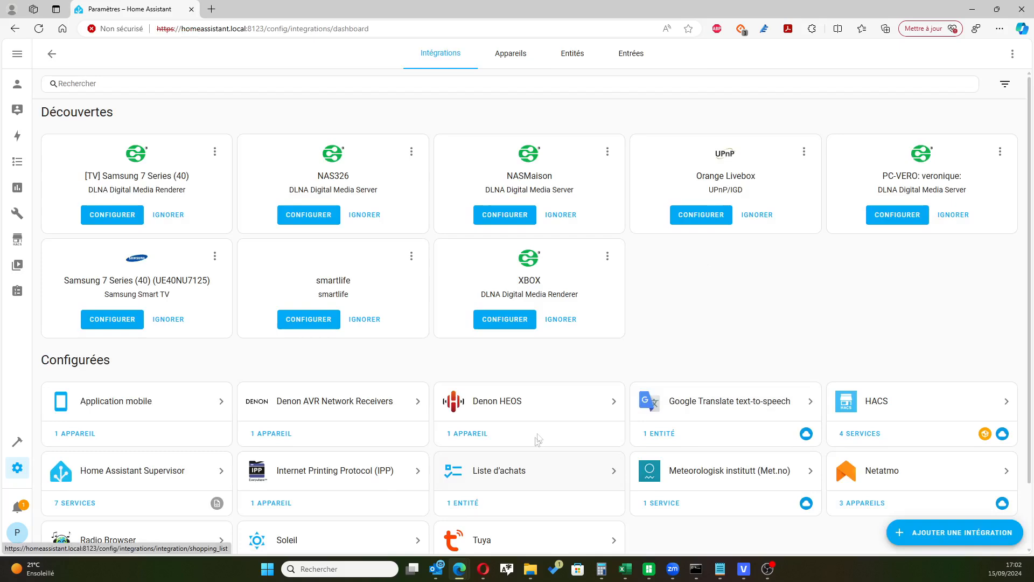
scroll(572, 439, down, 2)
click(904, 405)
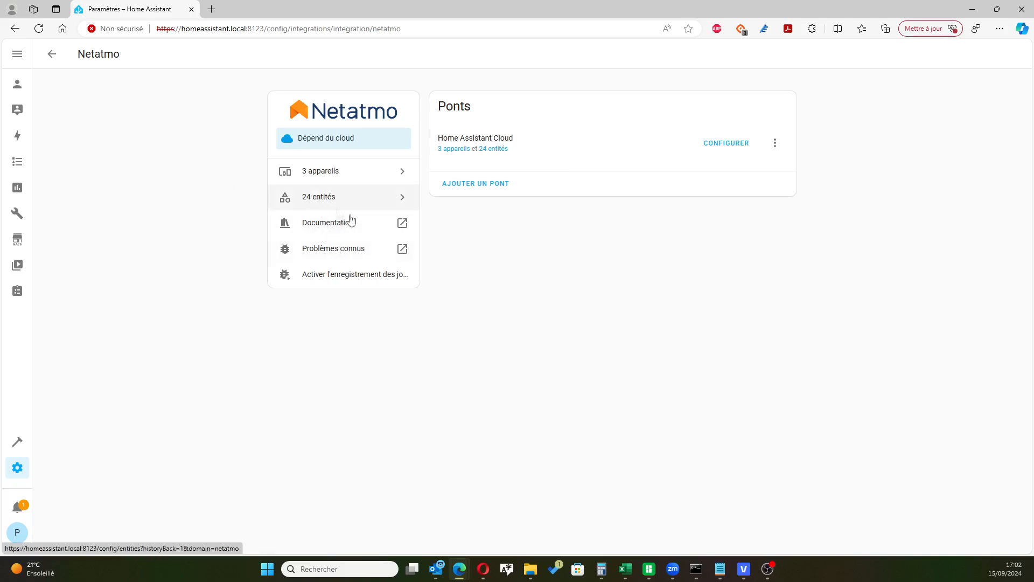
click(397, 229)
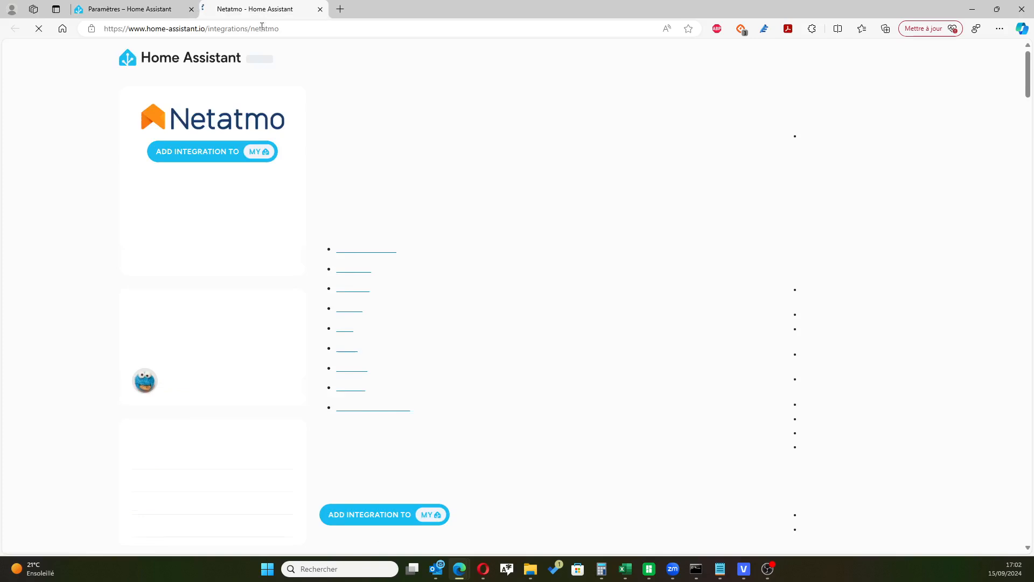
scroll(527, 245, down, 13)
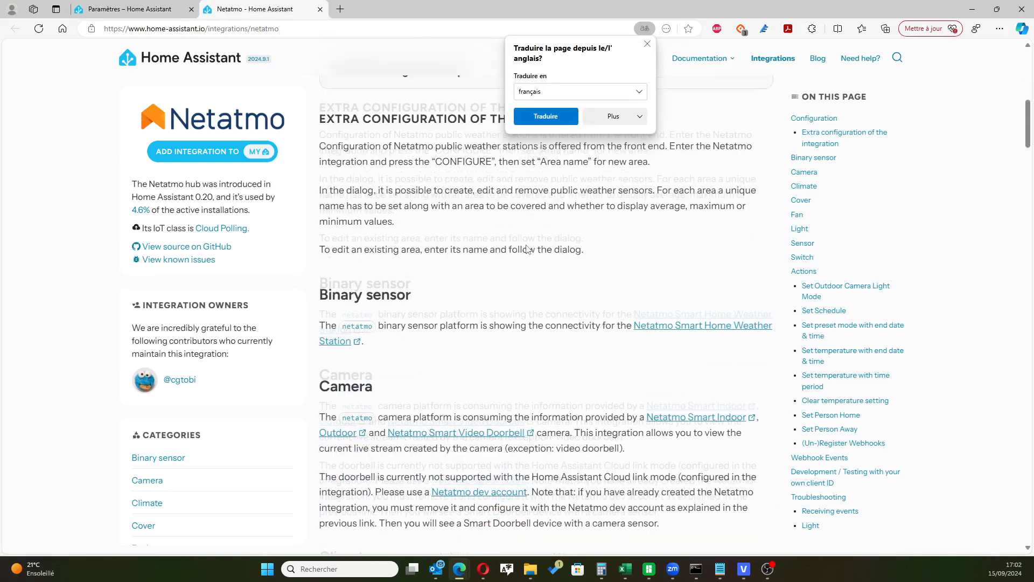
scroll(527, 245, up, 12)
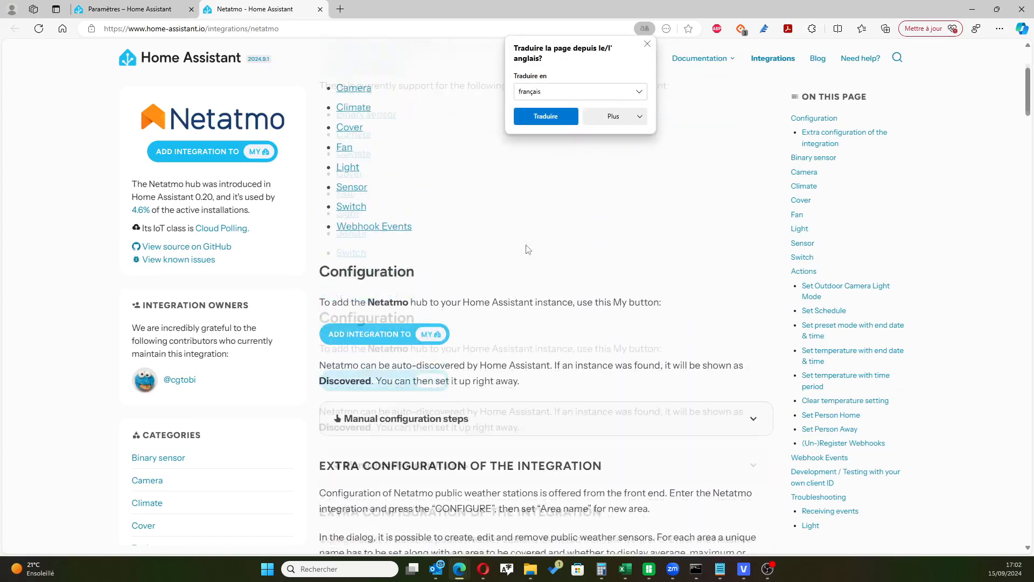
click(542, 119)
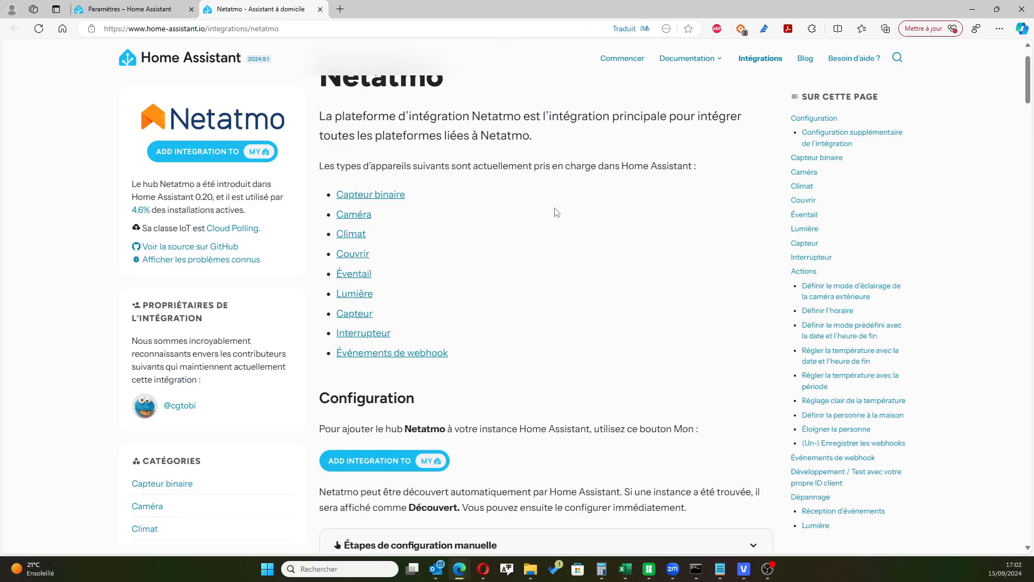
scroll(604, 234, down, 10)
scroll(605, 236, down, 15)
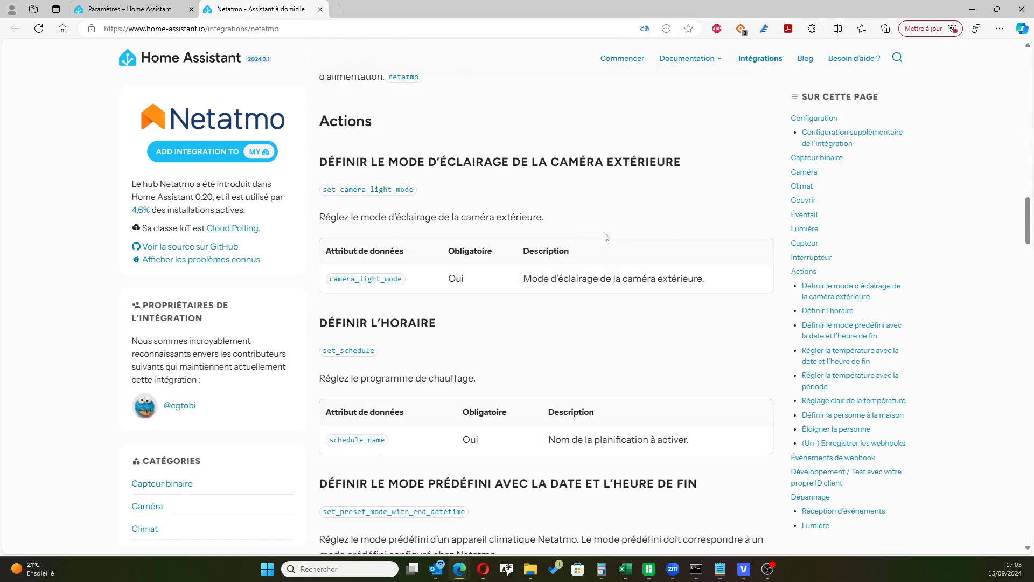
Step: Return to the Netatmo integration's page and review its full list of entities
click(161, 16)
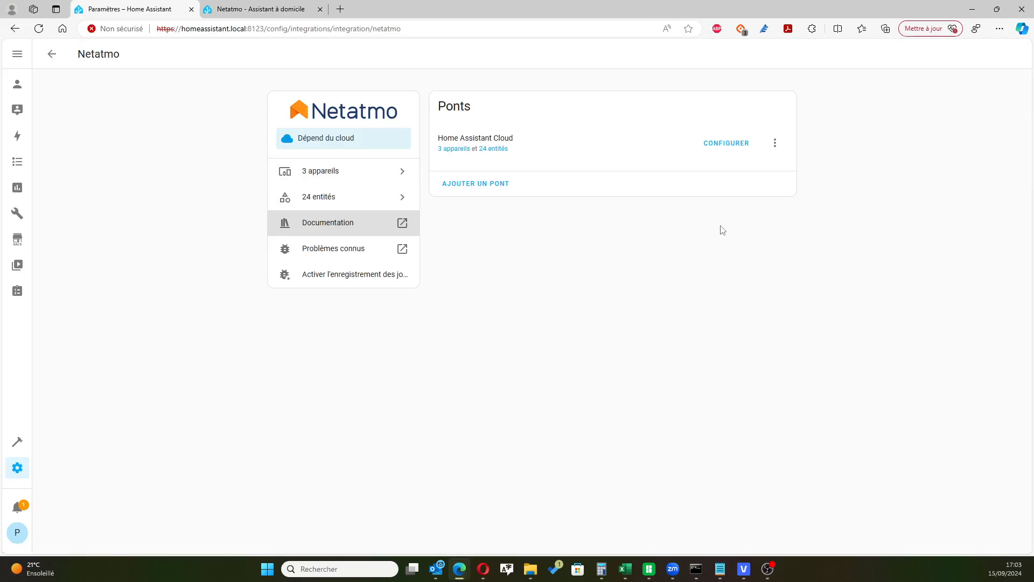
click(321, 199)
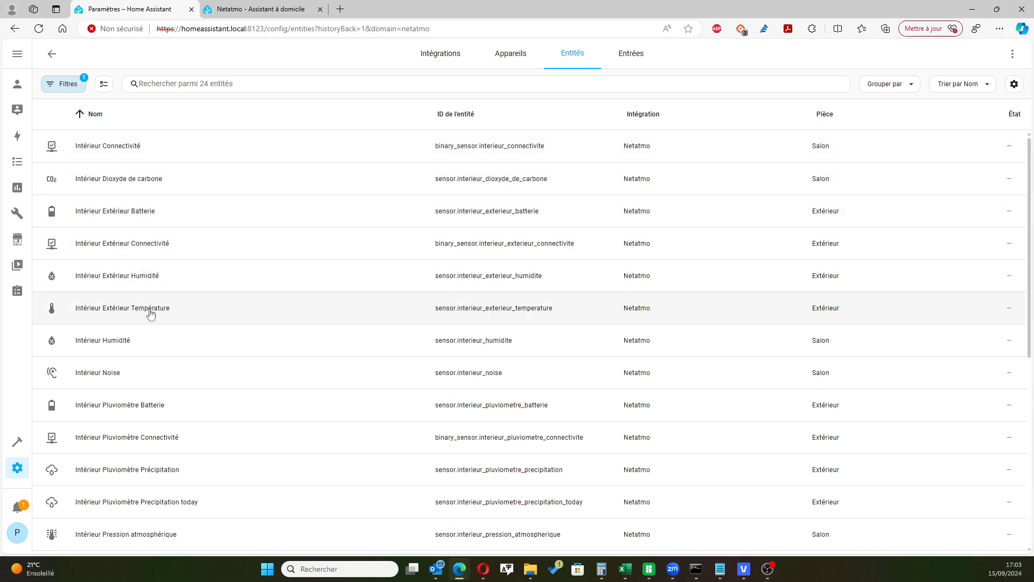
scroll(226, 302, down, 2)
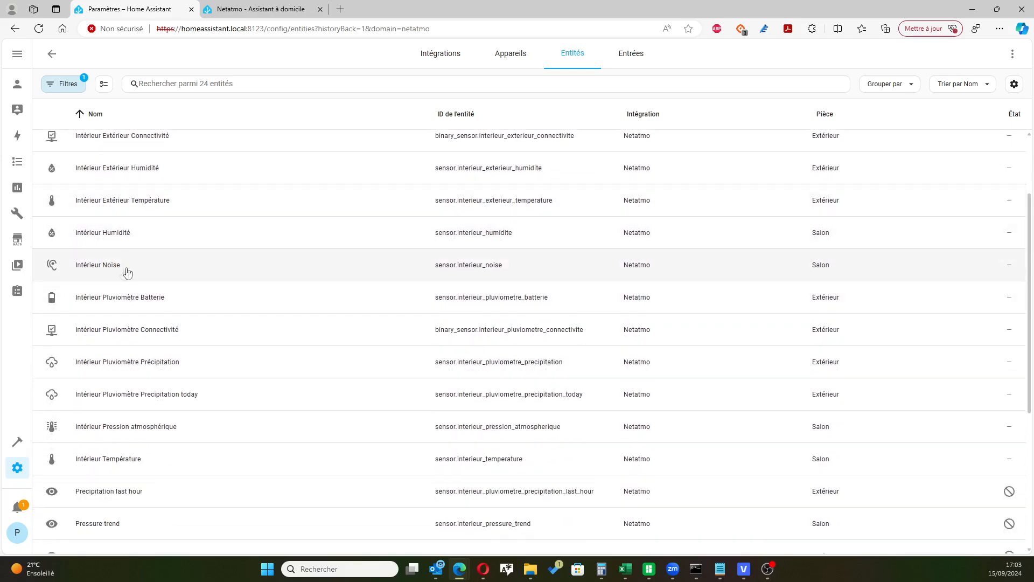
scroll(269, 423, down, 3)
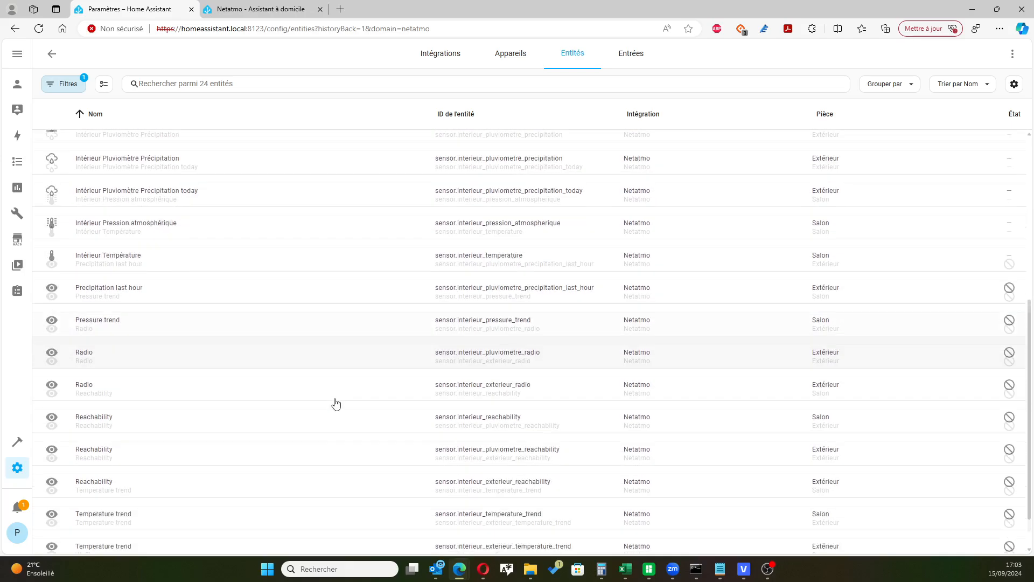
scroll(336, 404, up, 5)
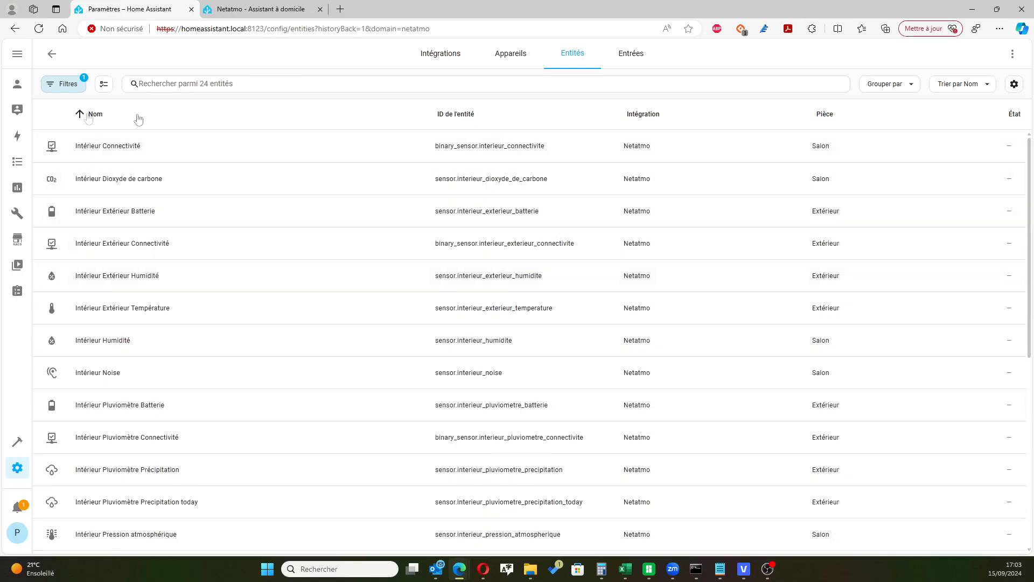
Step: Open the Maison dashboard in edit mode, start adding a card to the Home view and look through the available card types
click(18, 83)
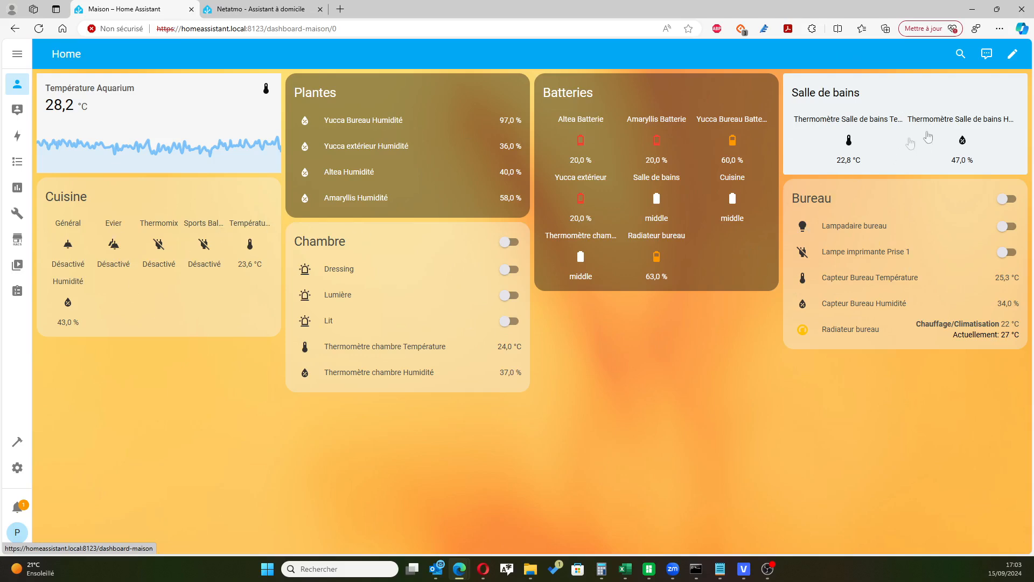
click(1014, 54)
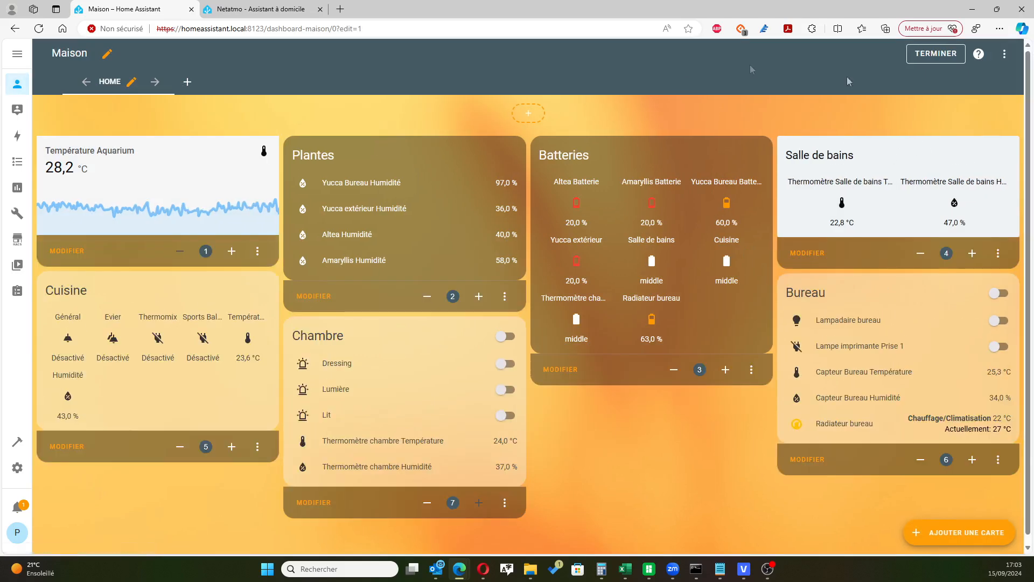
click(946, 533)
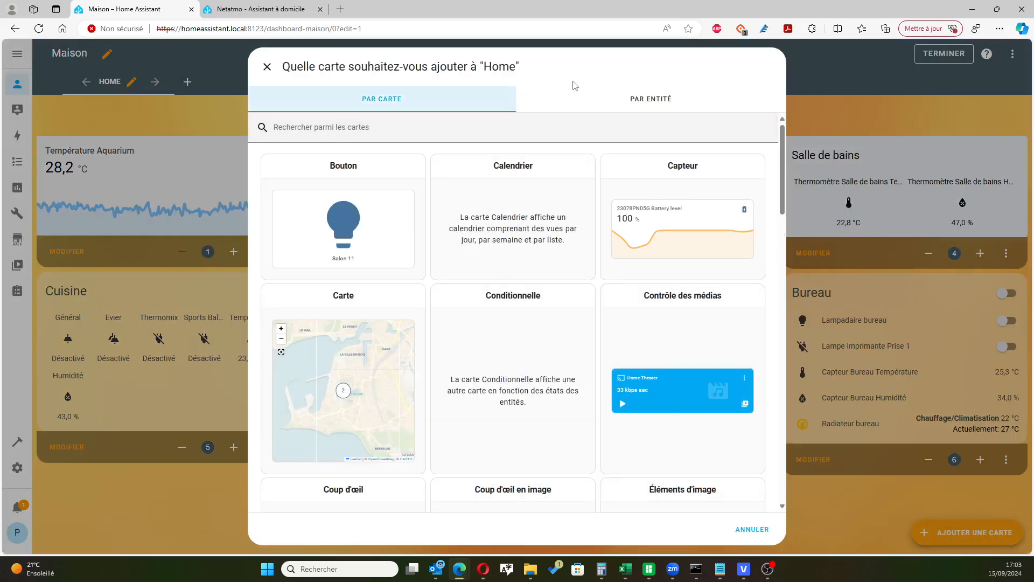
scroll(566, 334, down, 6)
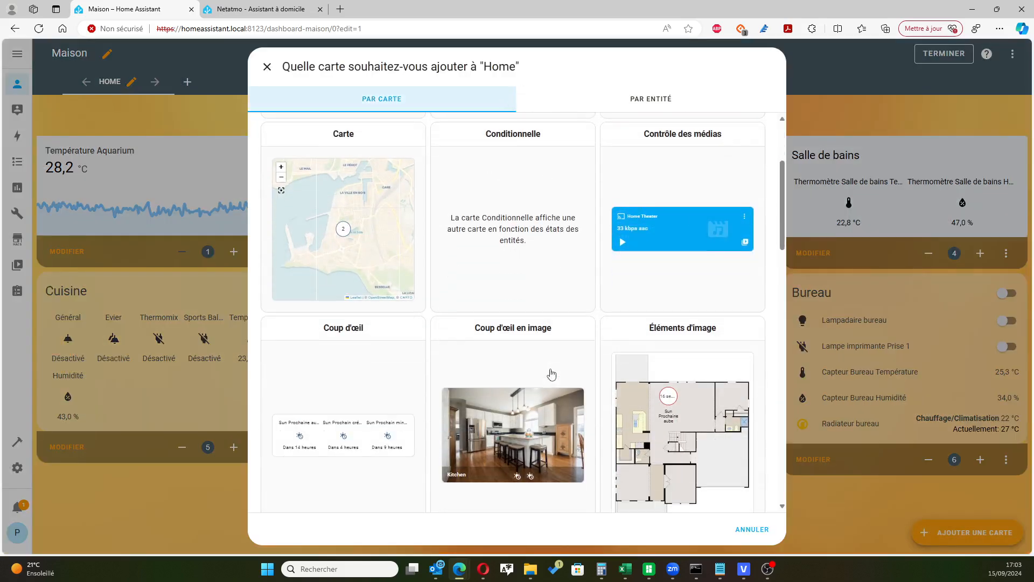
scroll(565, 334, down, 3)
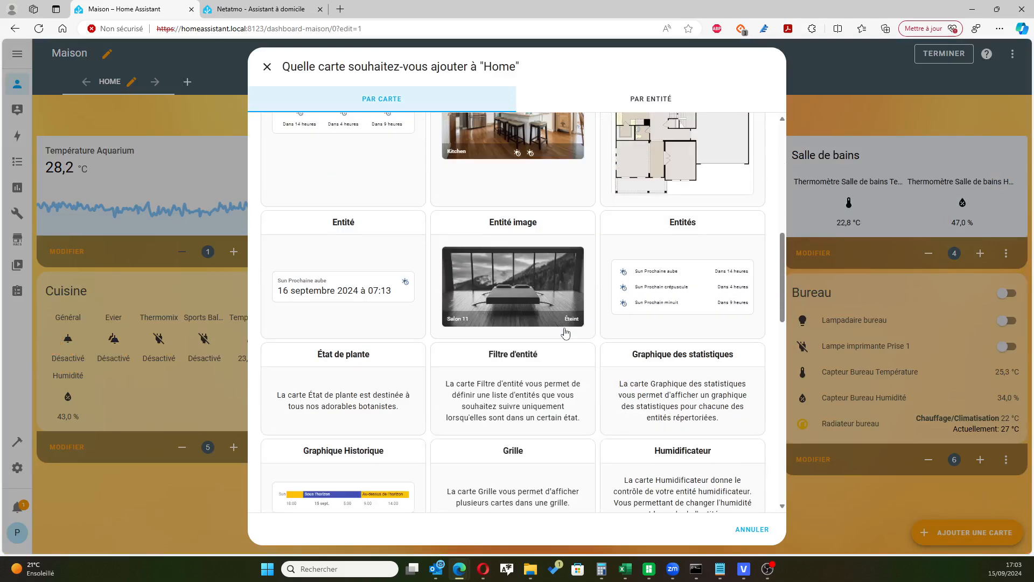
scroll(564, 329, down, 5)
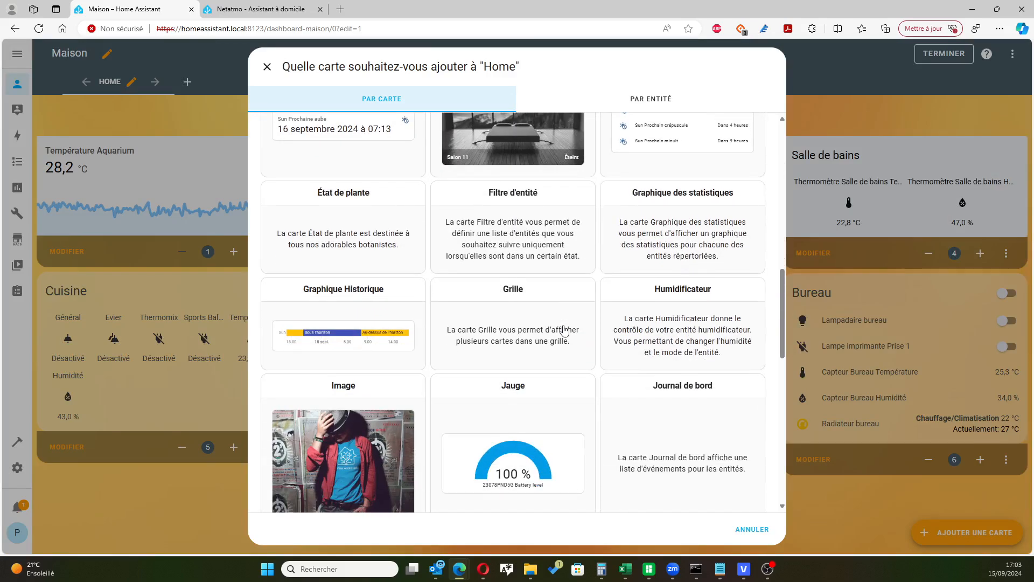
scroll(581, 323, down, 8)
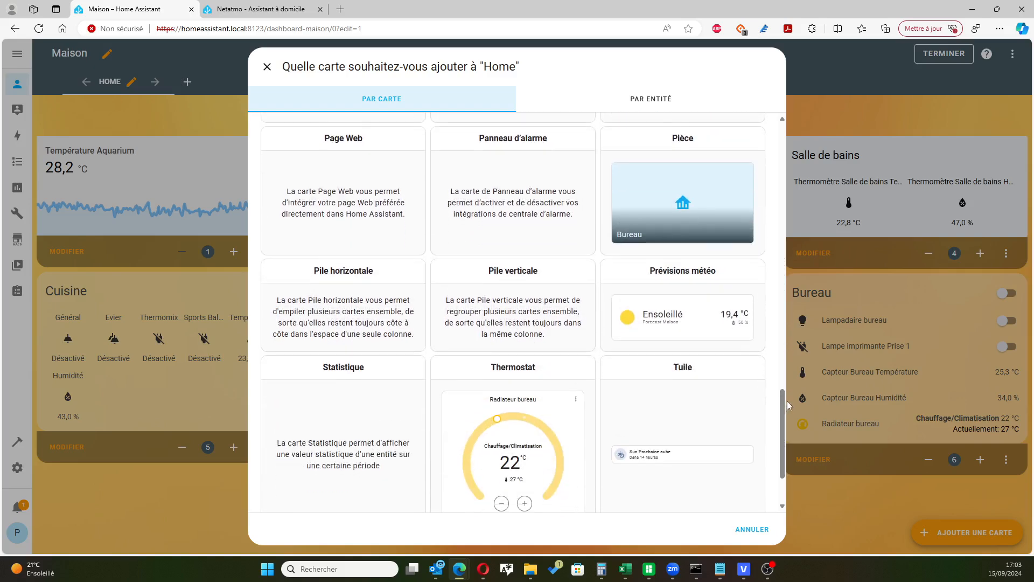
drag(784, 411, 769, 132)
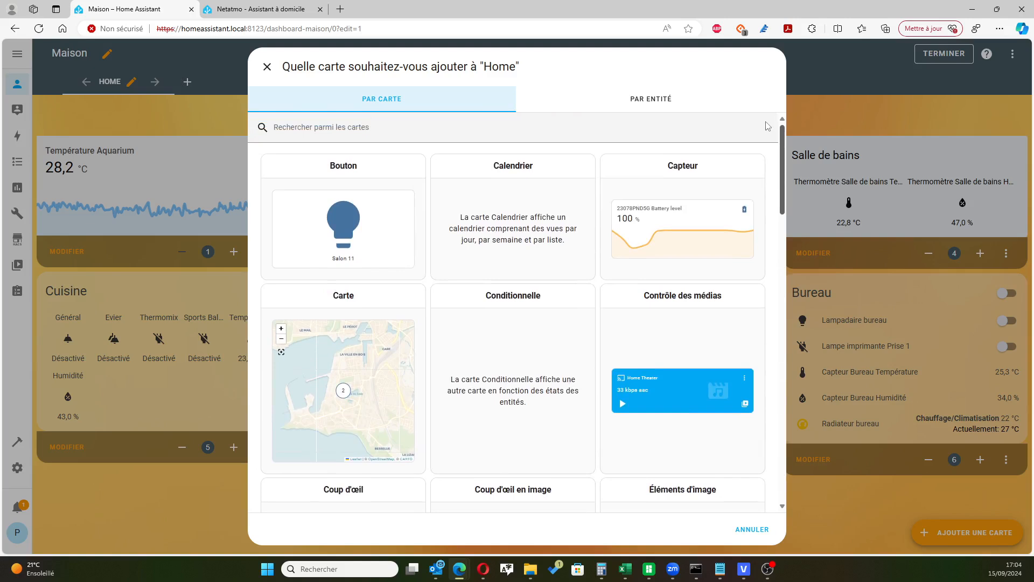
Step: Switch to choosing the card by entity, search the entities for "netatmo" and replace the search with "intérieur"
click(644, 105)
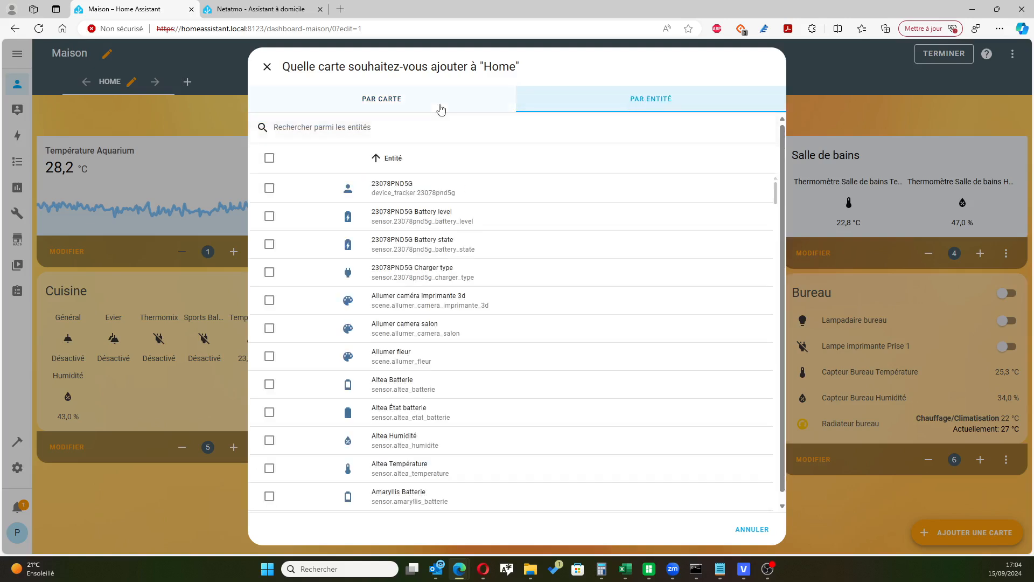
click(395, 128)
text(netas)
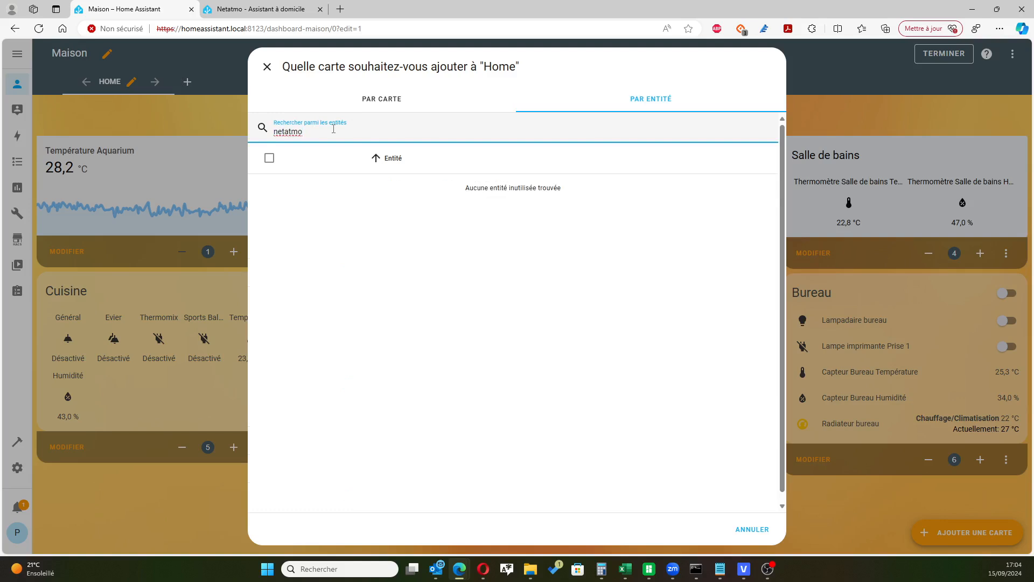
key(BackSpace)
key(BackSpace)
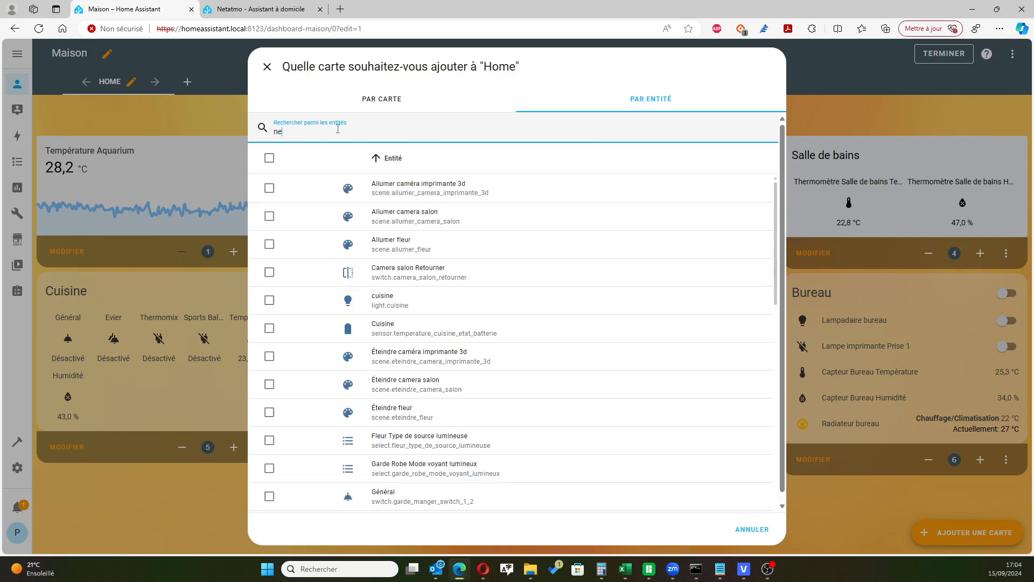
key(BackSpace)
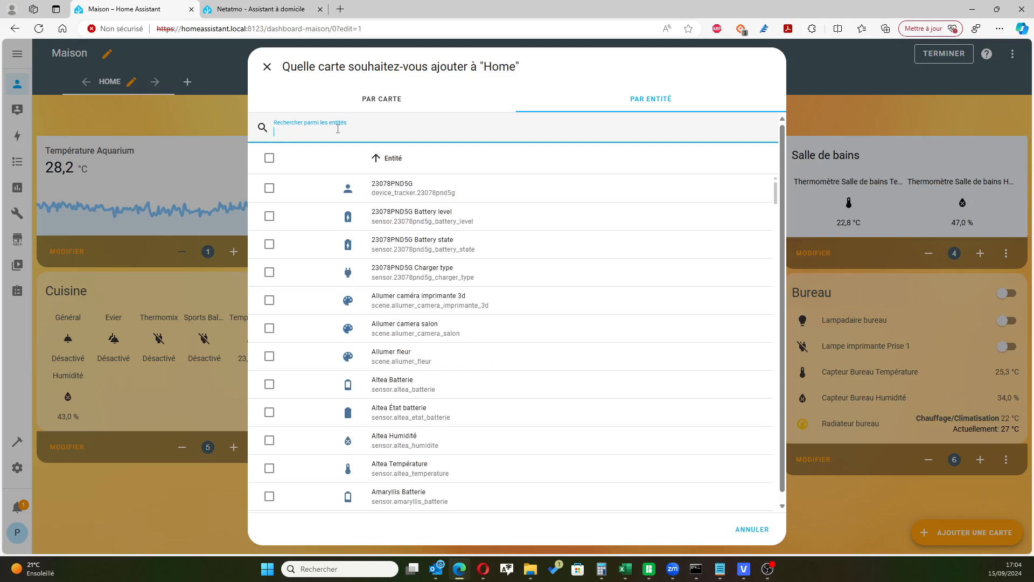
text(érieur)
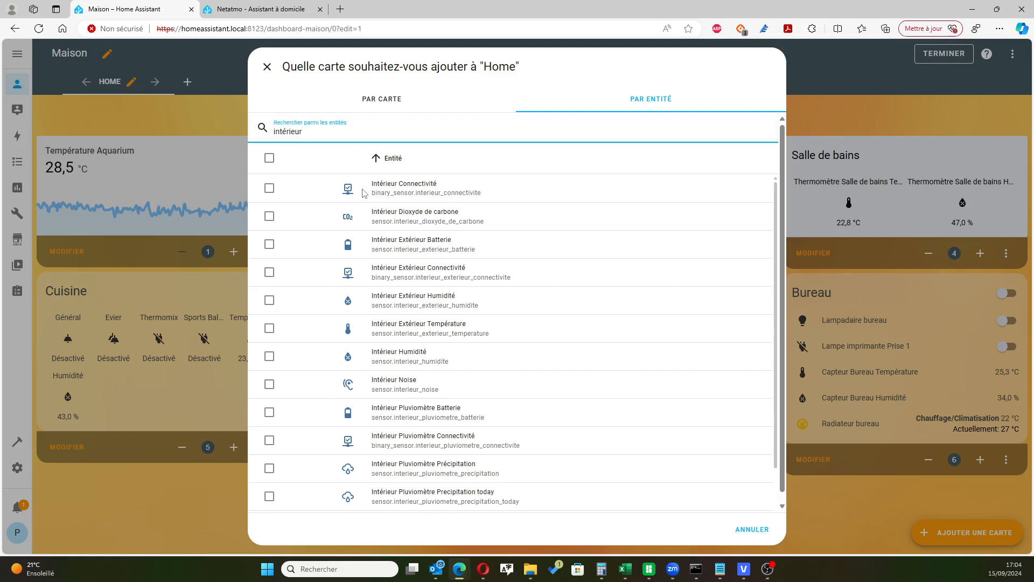
Step: Add the suggested card with the Intérieur Connectivité, Dioxyde de carbone, Humidité, Noise, Pression atmosphérique and Température entities to the dashboard
click(269, 188)
click(270, 218)
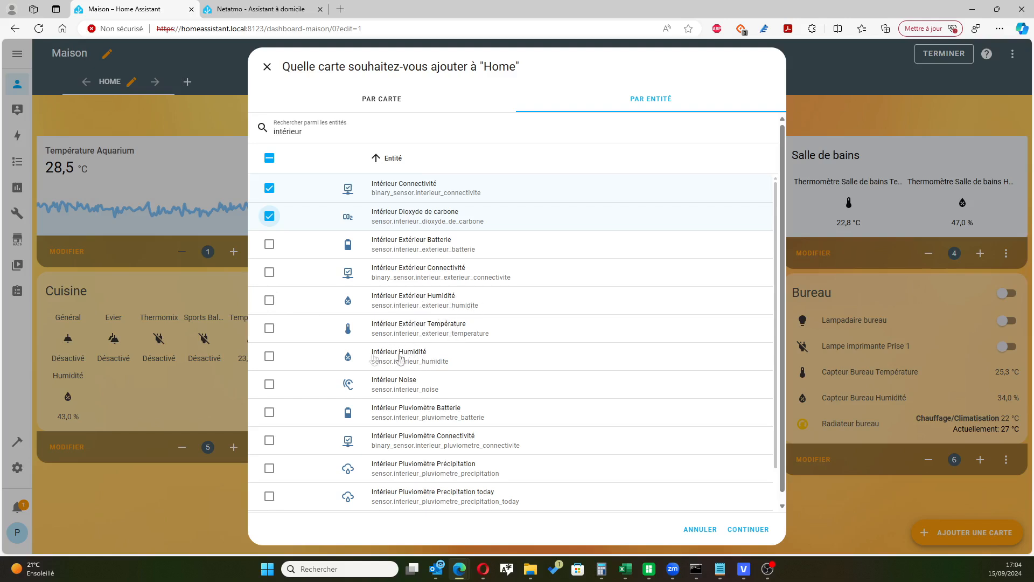
click(269, 356)
click(281, 386)
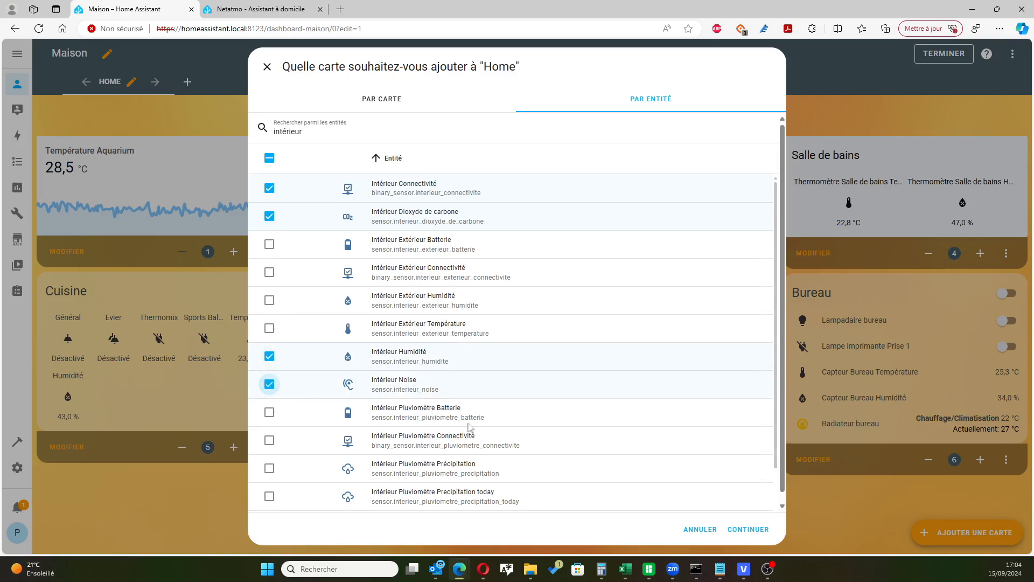
scroll(471, 427, down, 1)
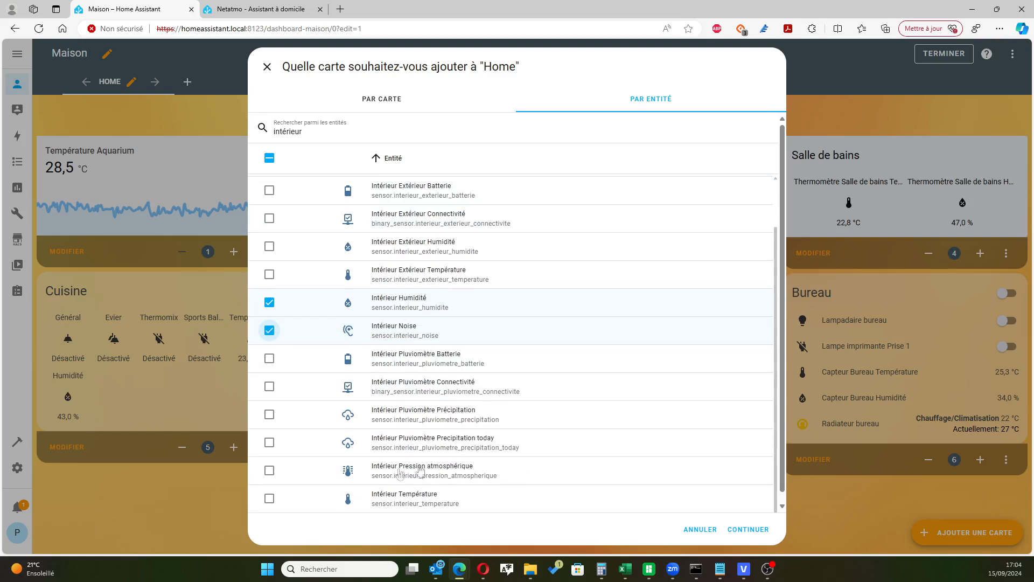
click(269, 470)
click(269, 499)
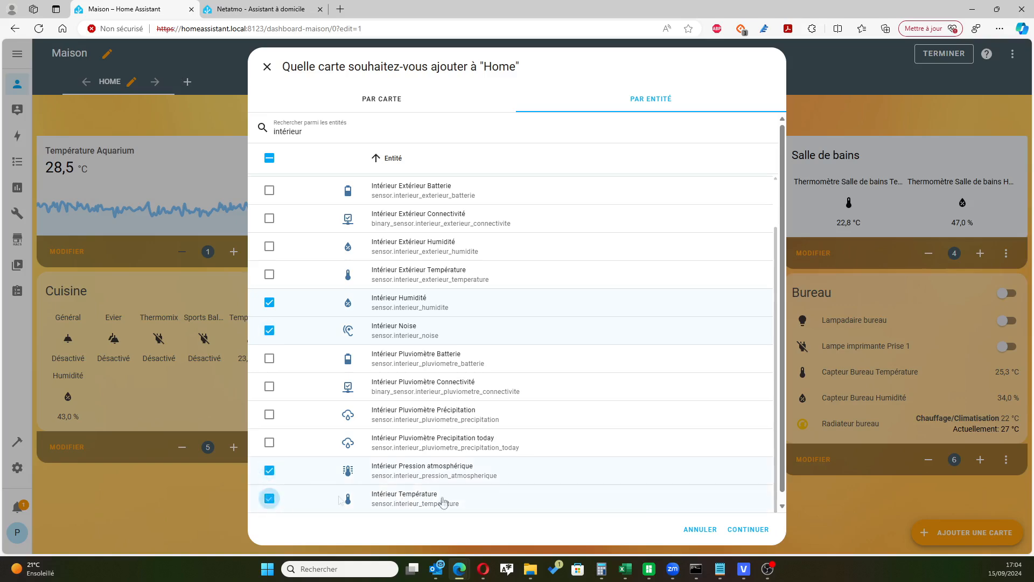
scroll(662, 376, up, 2)
click(753, 530)
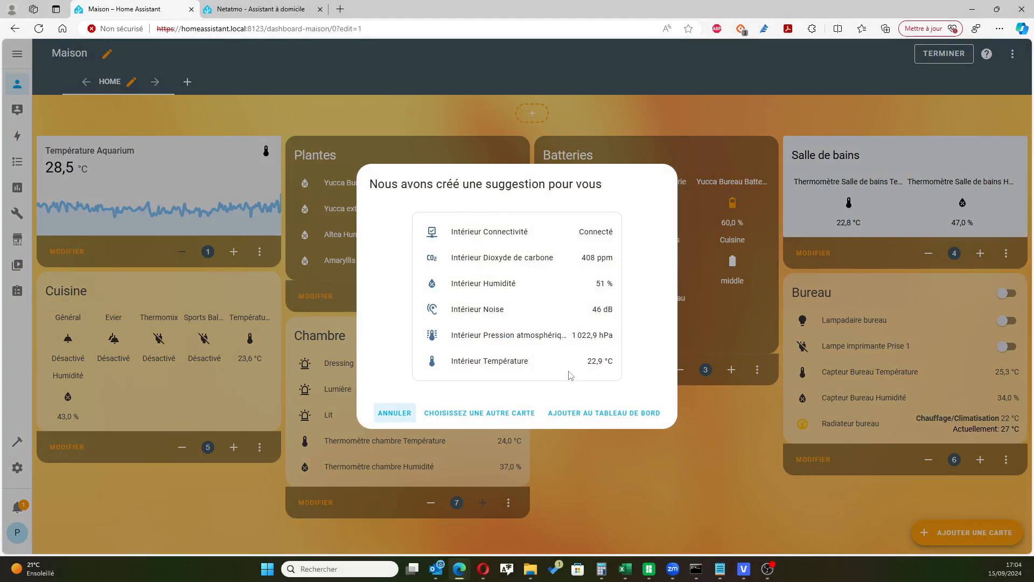
click(608, 413)
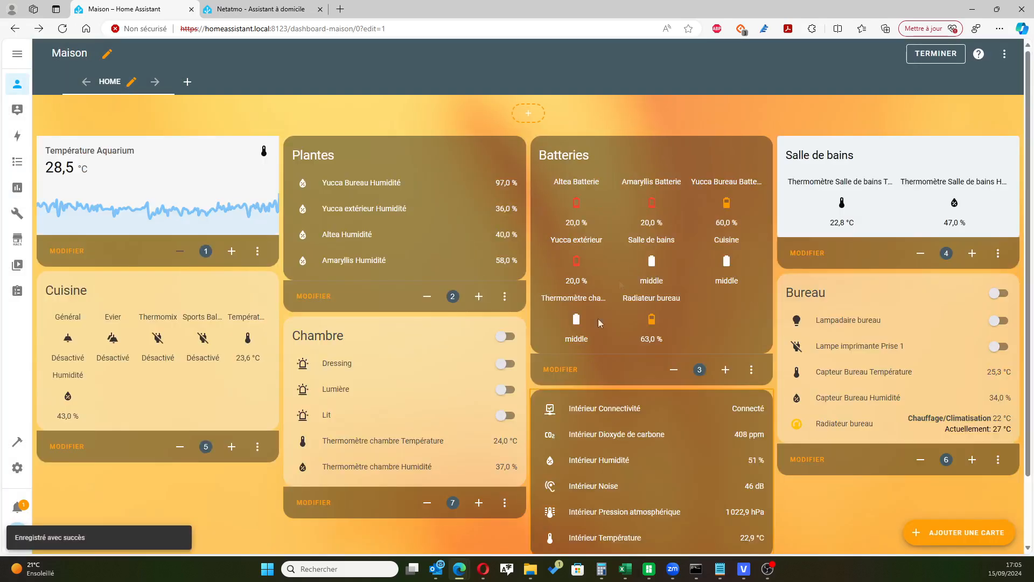
Step: Open the new Intérieur entities card for editing and set its title to "Salon"
scroll(633, 279, down, 2)
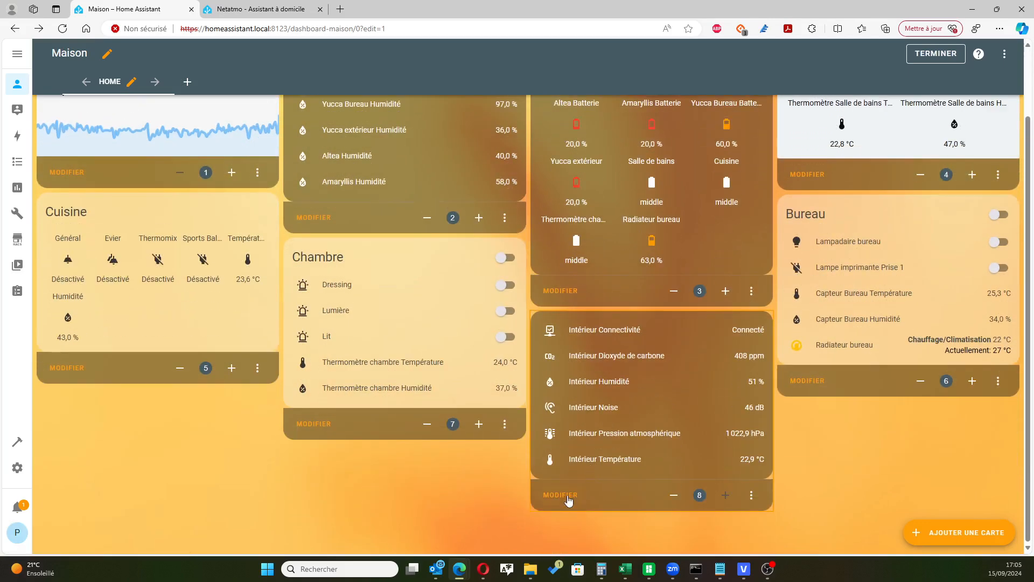
click(564, 497)
click(347, 170)
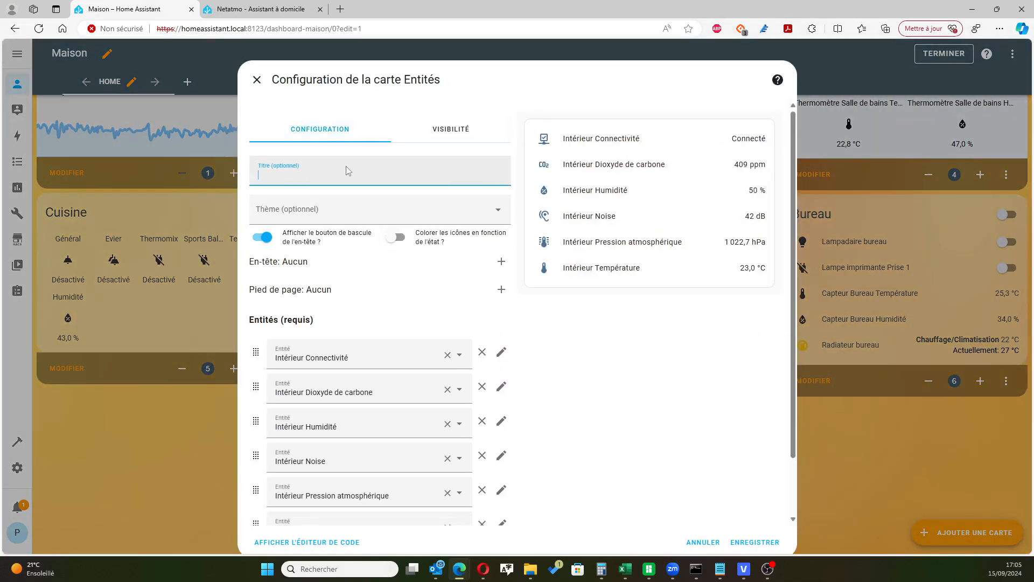
text(Salon)
click(529, 96)
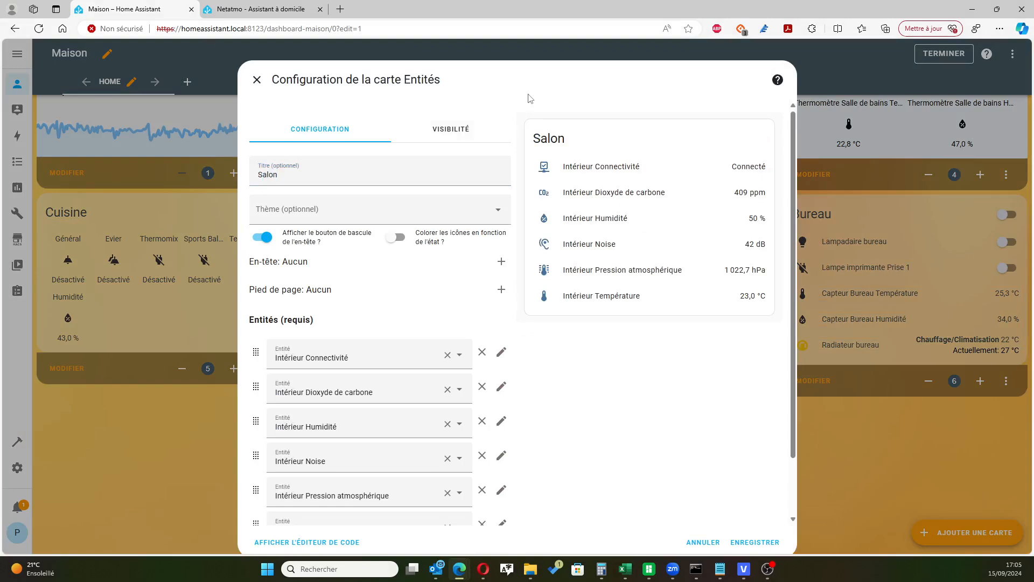
Step: Set the Salon card's theme to ios-light-mode-light-blue
click(498, 209)
scroll(469, 274, down, 5)
scroll(470, 281, down, 3)
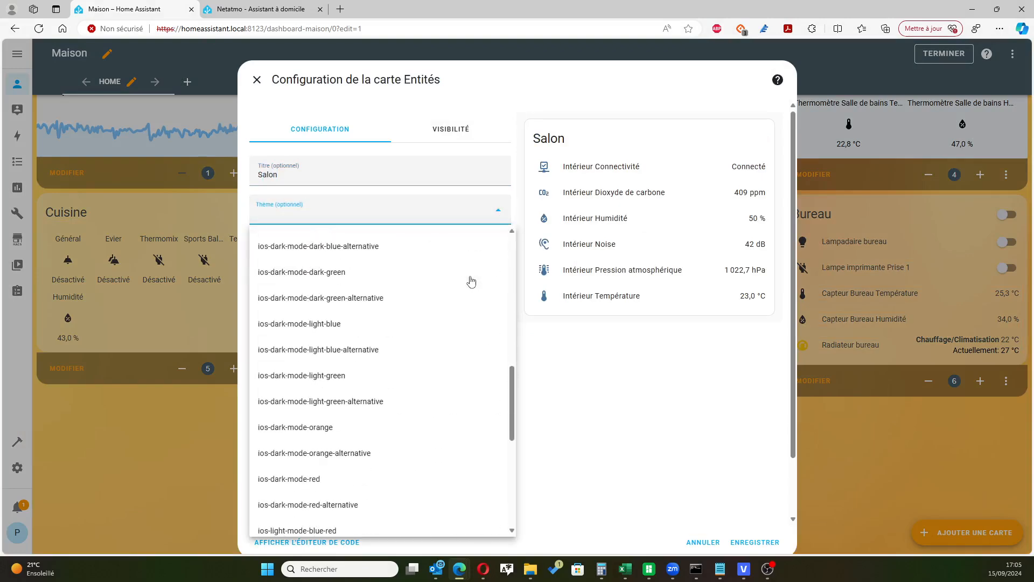
scroll(468, 282, down, 3)
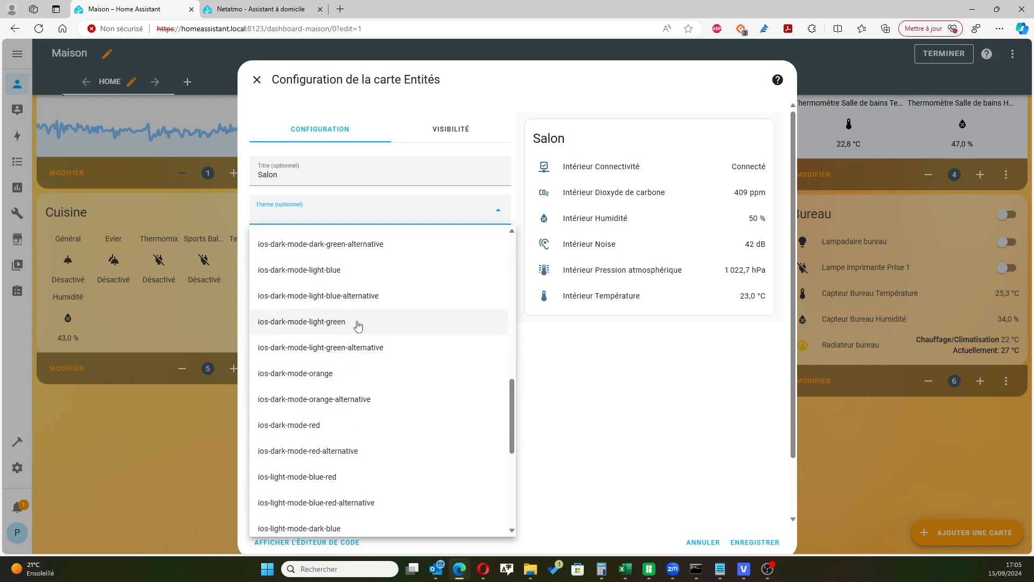
scroll(348, 370, down, 5)
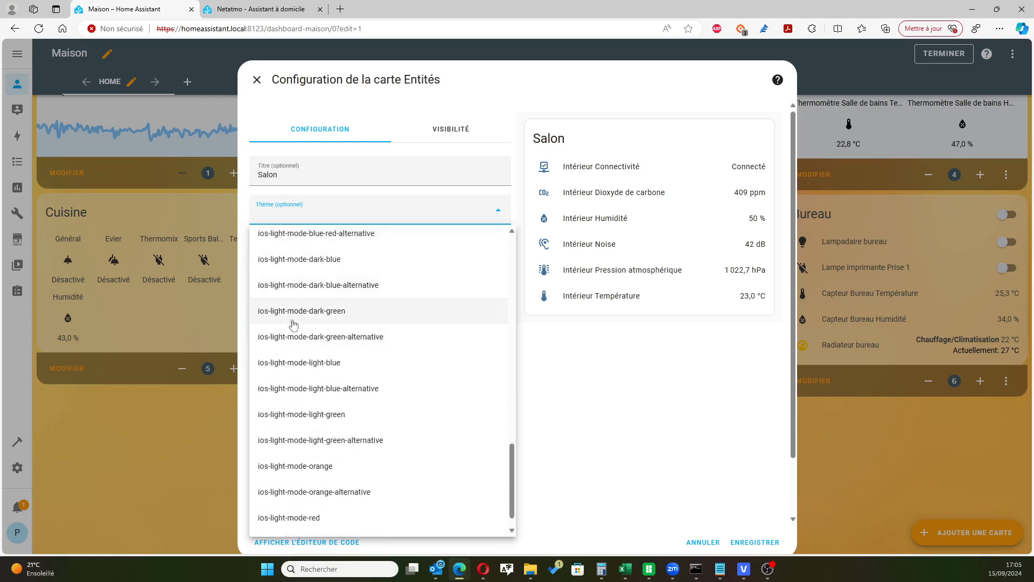
click(323, 362)
Step: Name the Intérieur Connectivité row "Station météo connectivité" and save the Salon card
scroll(568, 363, down, 2)
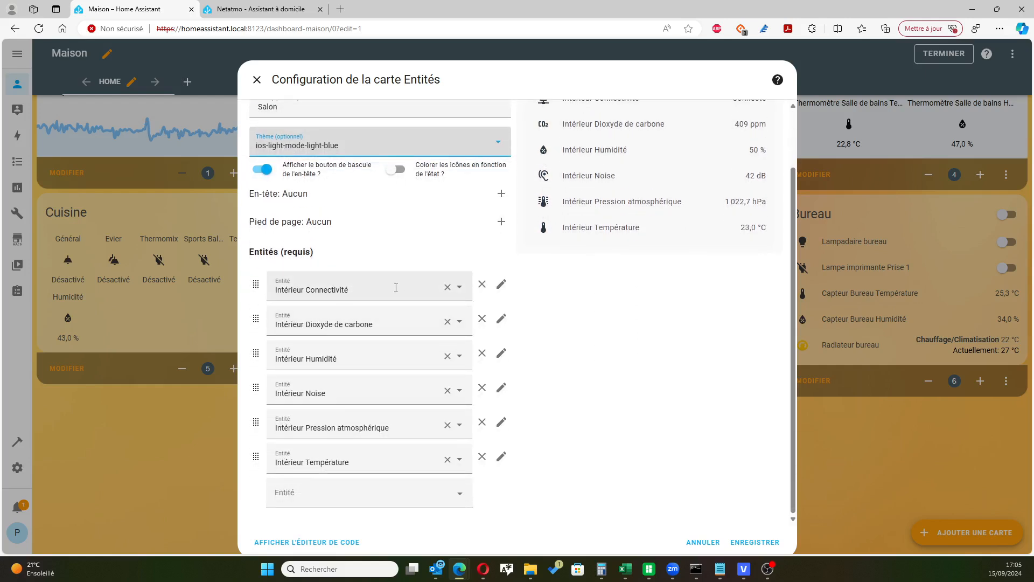
click(501, 286)
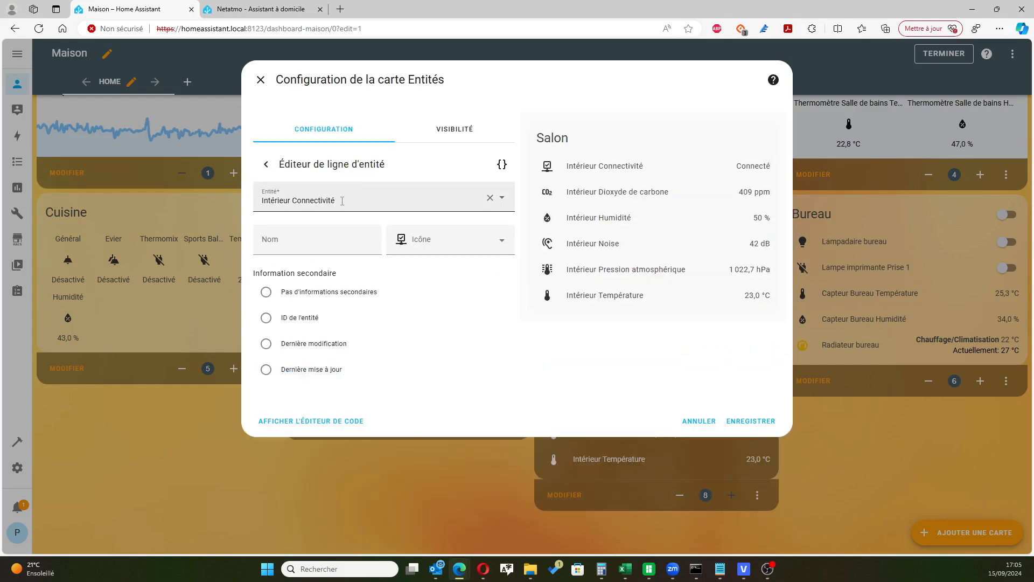
click(298, 247)
text(Sta)
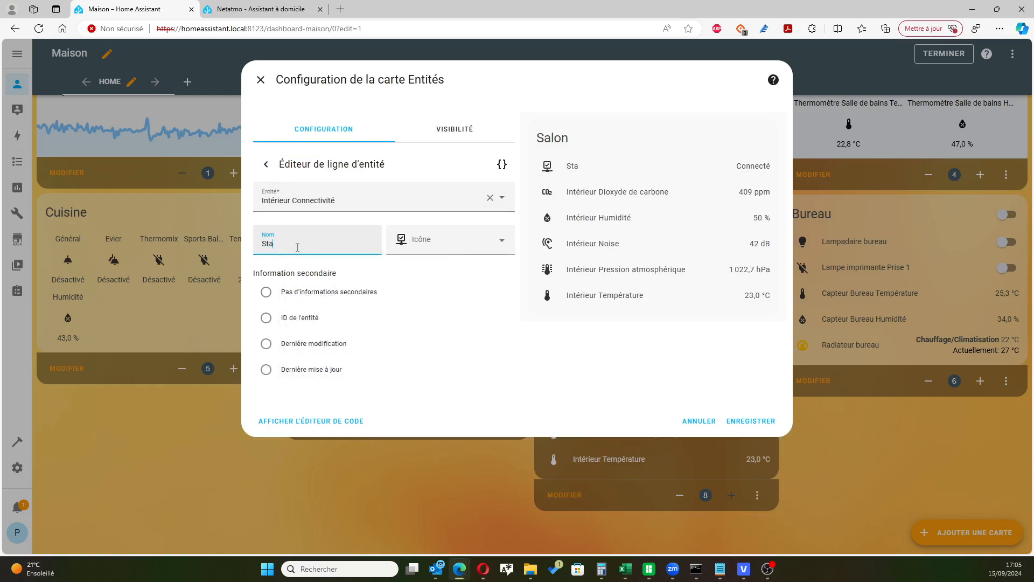
text(tion météo connectivité)
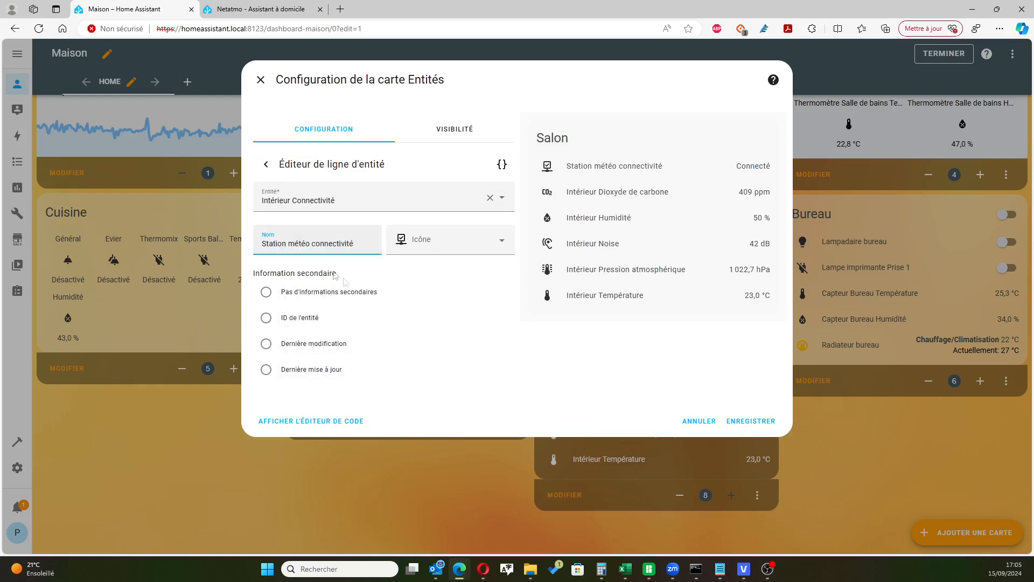
click(748, 422)
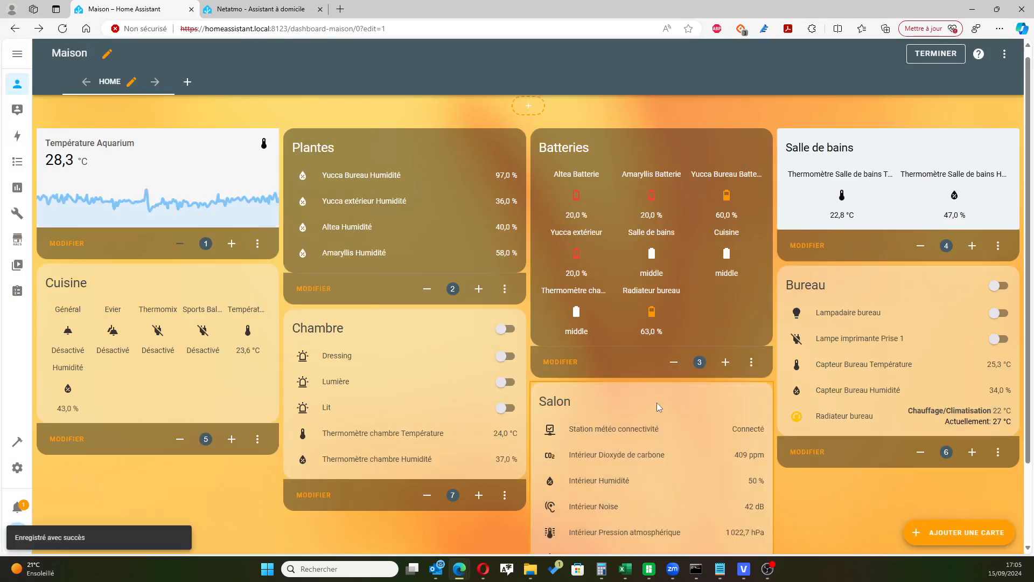
Step: Reopen the Salon card for editing and name the Intérieur Dioxyde de carbone row "Dioxyde de carbone"
scroll(656, 359, down, 2)
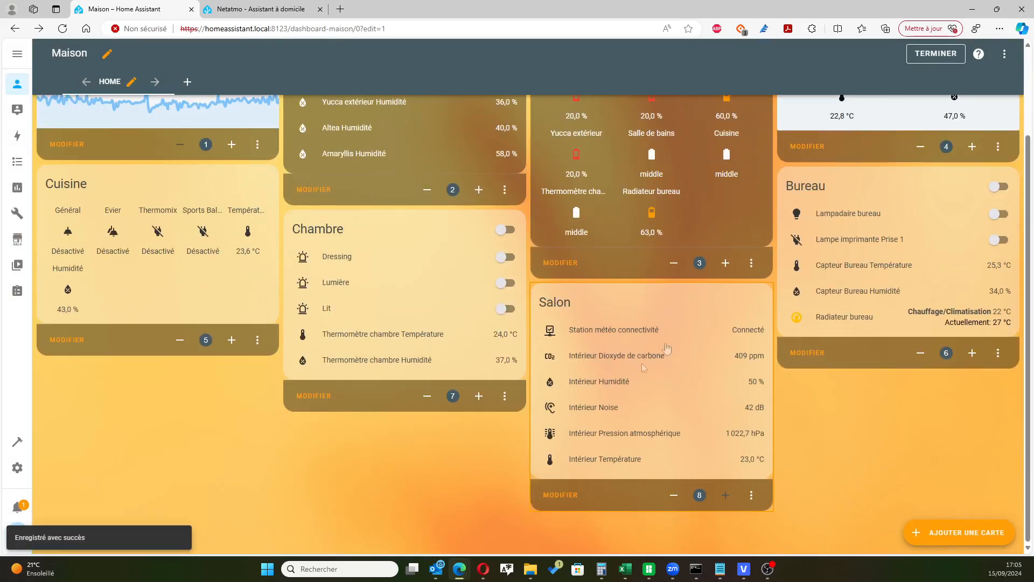
click(558, 498)
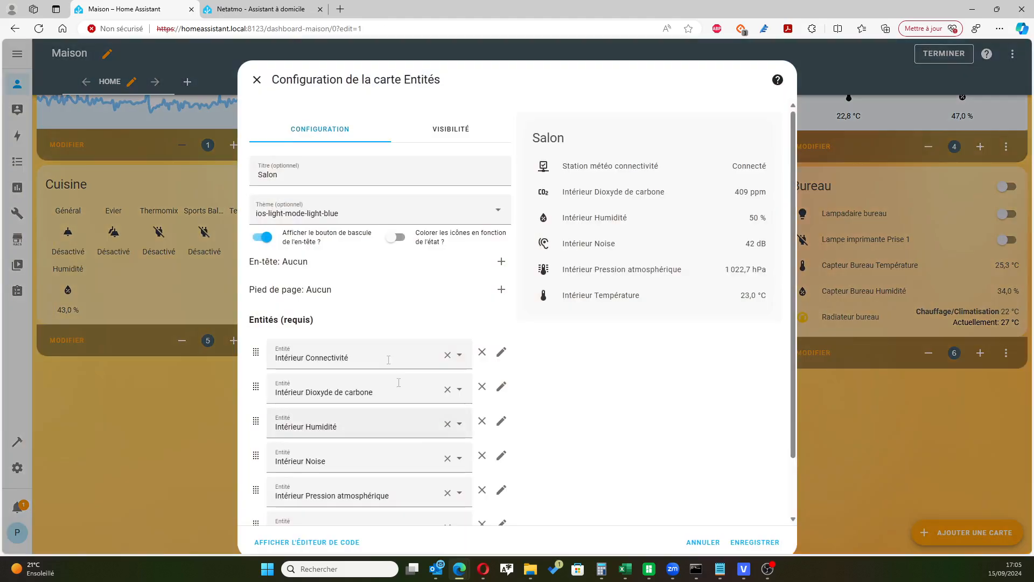
scroll(501, 322, down, 1)
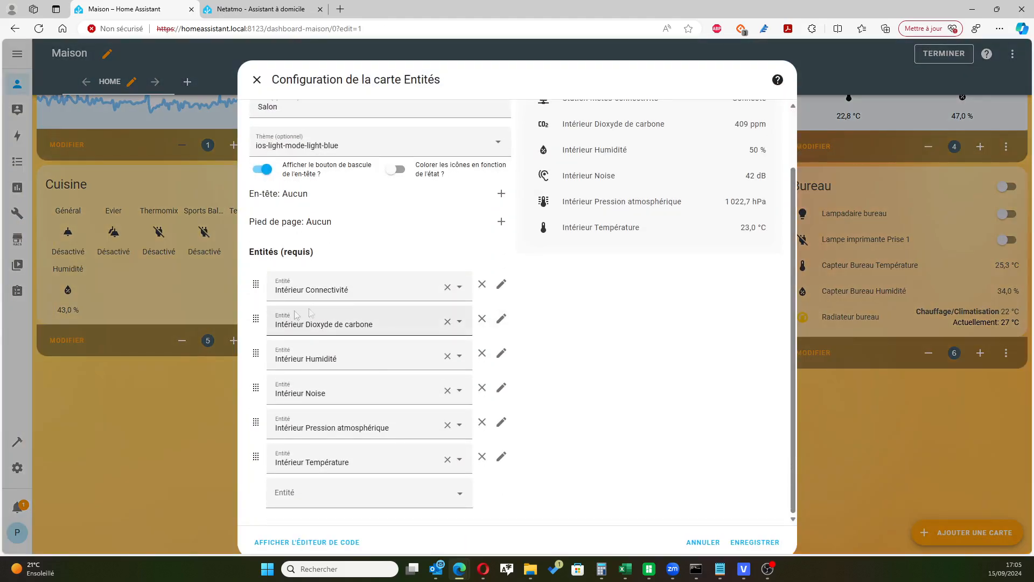
click(501, 321)
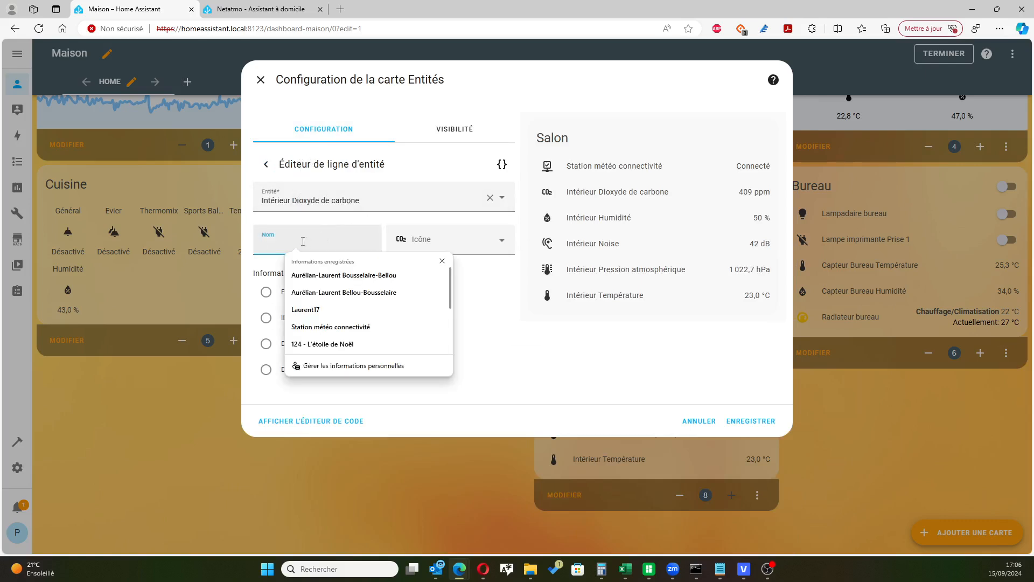
text(Dioxyde)
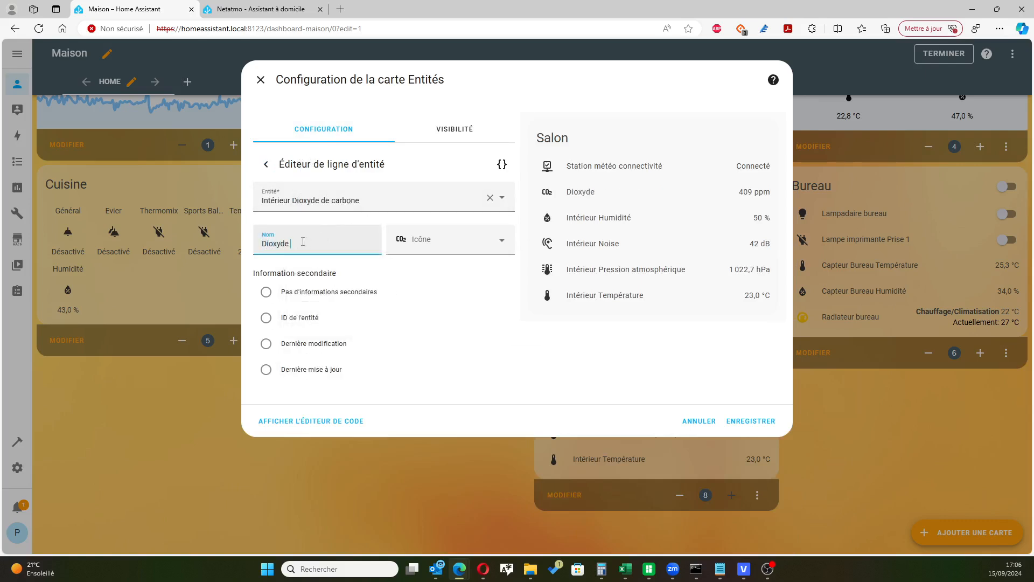
text( de carbone)
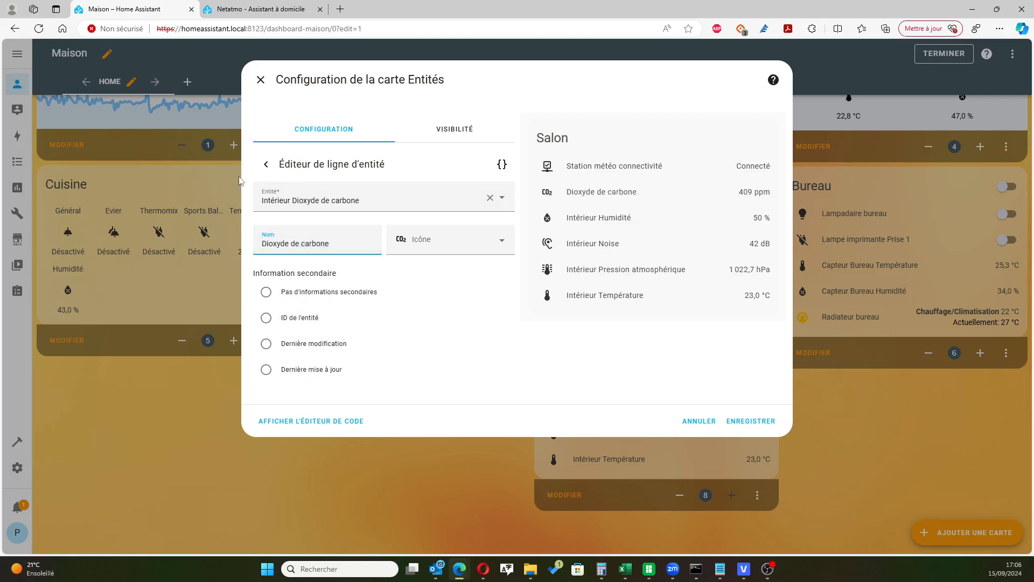
click(267, 164)
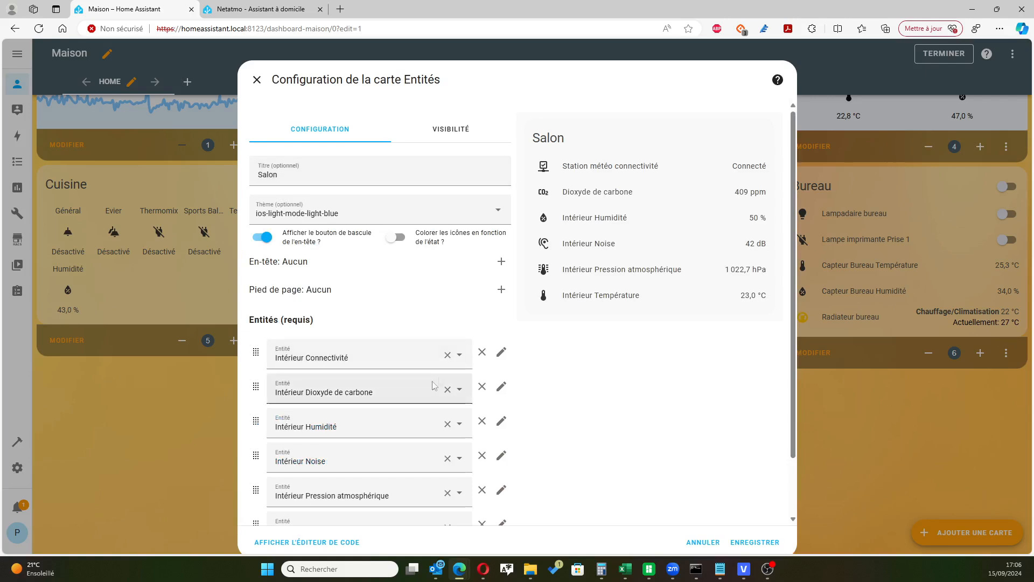
Step: Name the Intérieur Humidité row of the Salon card "Humidité"
click(502, 422)
text(Humidité)
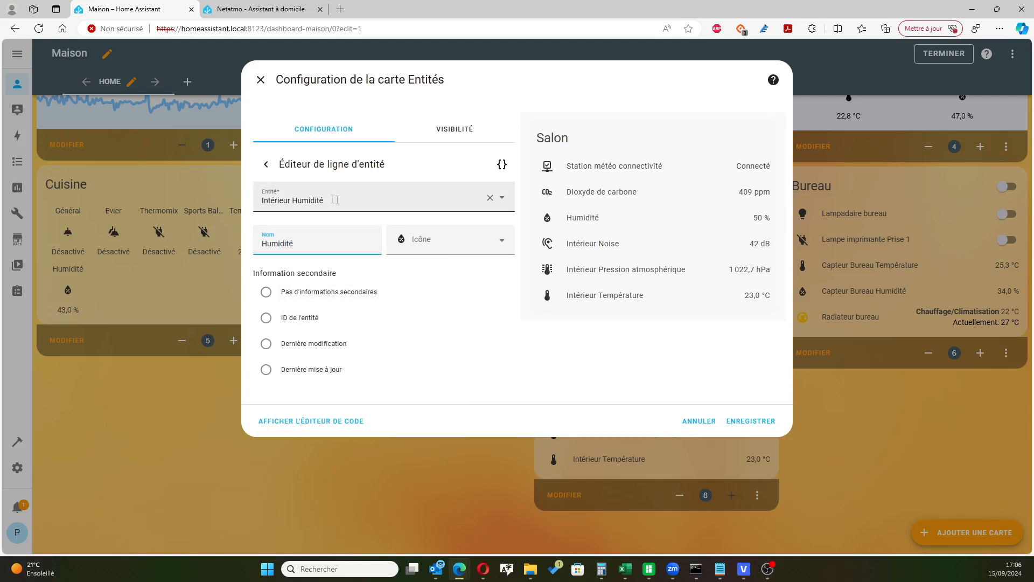
click(265, 164)
Step: Name the Intérieur Noise row of the Salon card "Niveau de bruit"
scroll(313, 219, down, 2)
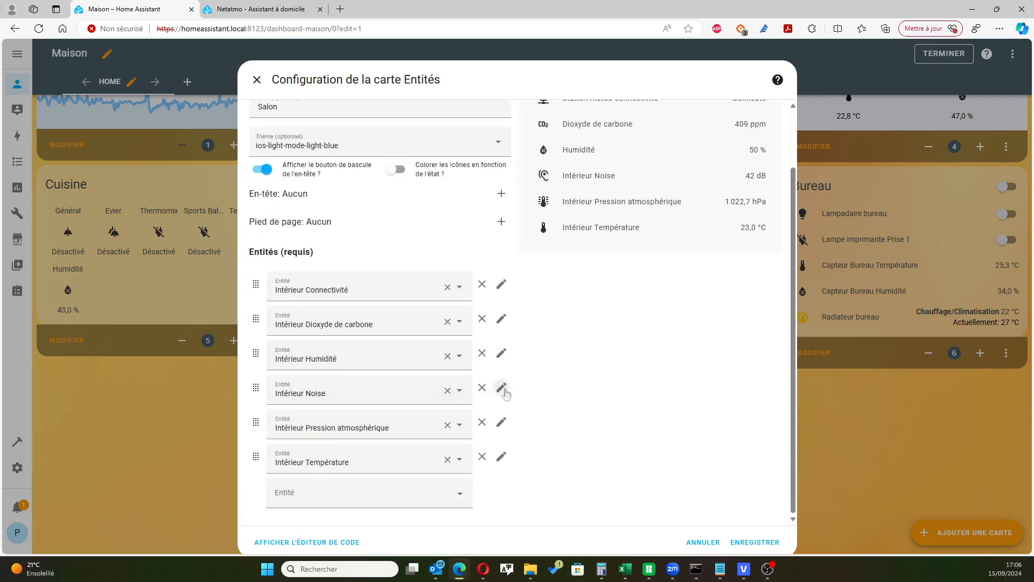
click(506, 390)
click(321, 239)
text(Niveau de bruit)
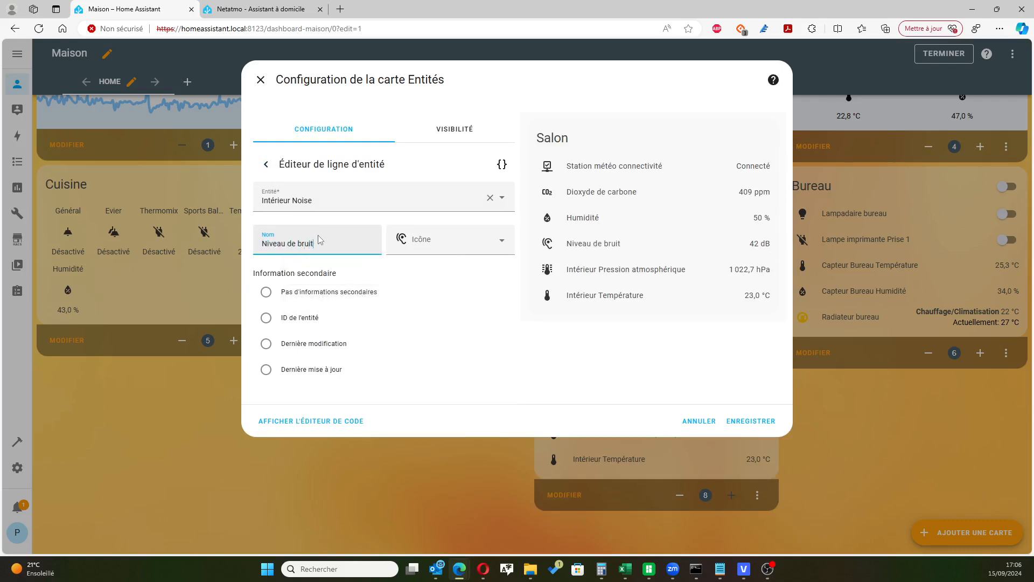
click(268, 164)
Step: Name the Intérieur Pression atmosphérique row of the Salon card "Pression atmosphérique"
scroll(422, 379, down, 1)
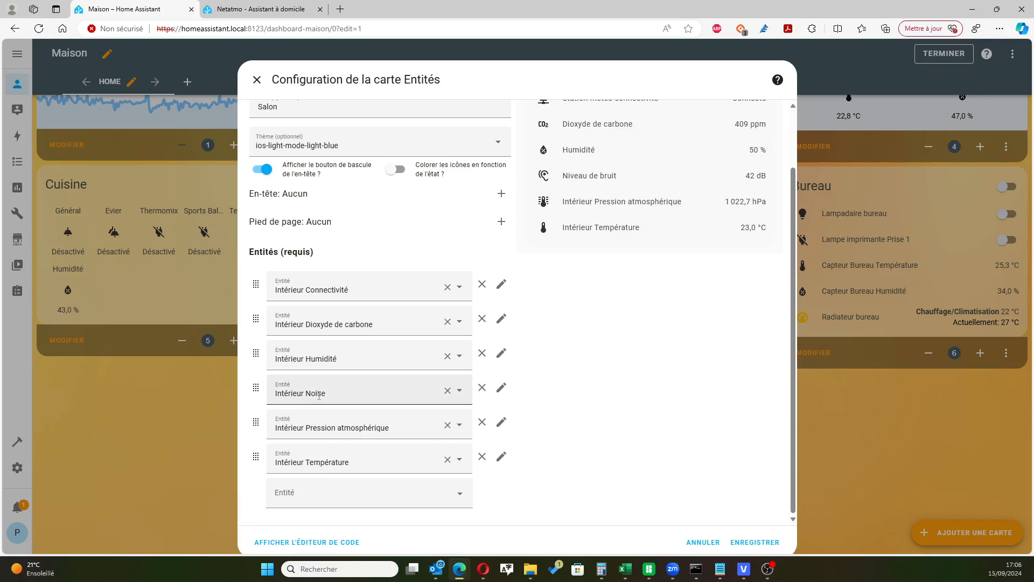
click(501, 423)
click(336, 241)
text(Pression atmis)
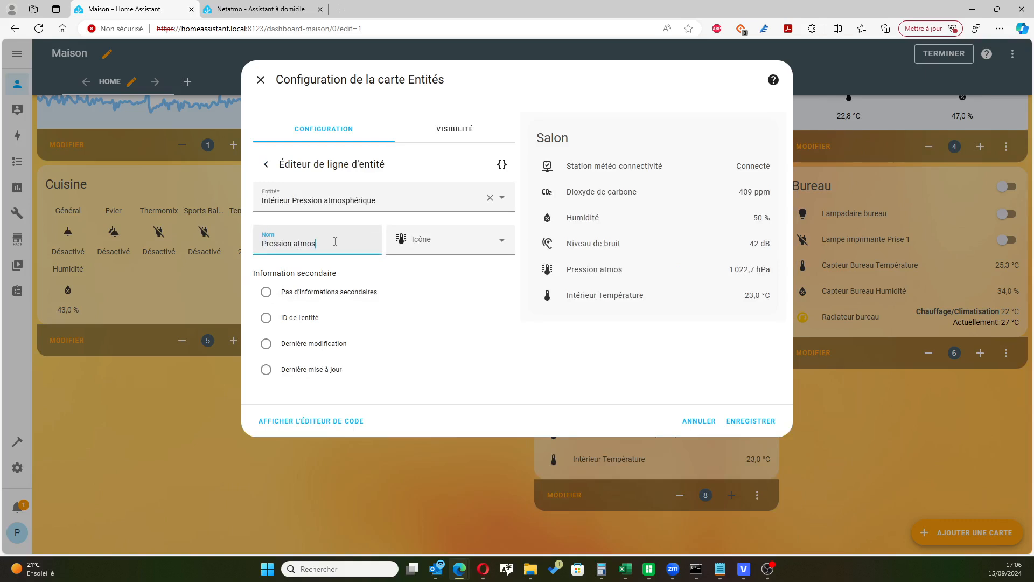
text(phérique)
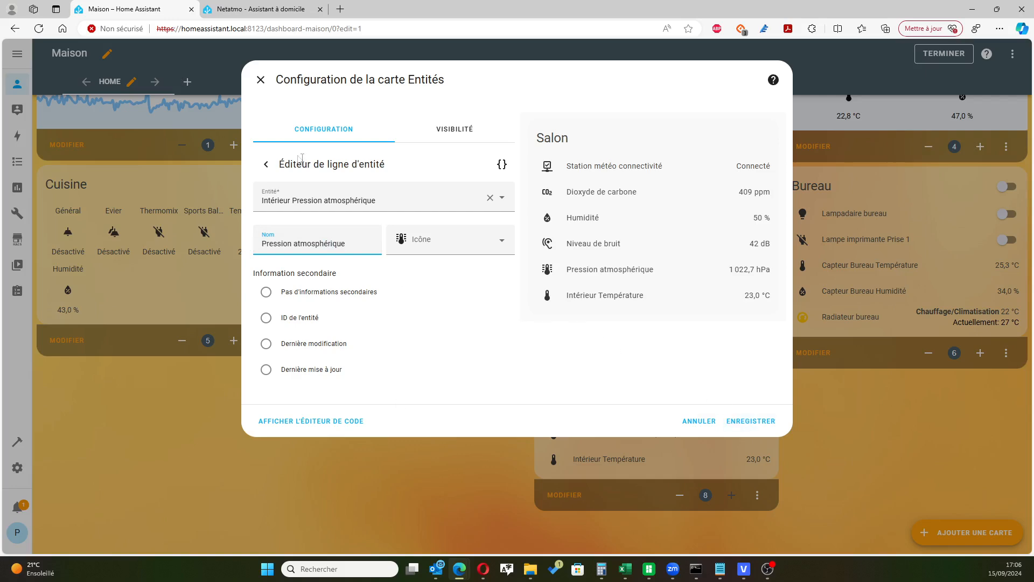
click(268, 163)
Step: Name the Intérieur Température row "Température" and check the renamed rows in the card preview
scroll(673, 259, down, 3)
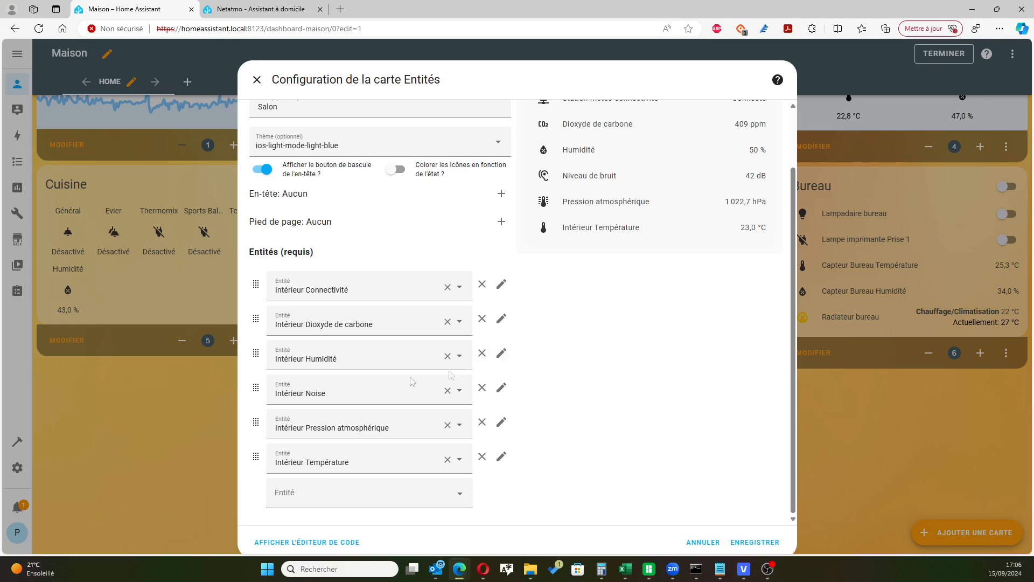
click(502, 456)
click(313, 245)
text(Températu)
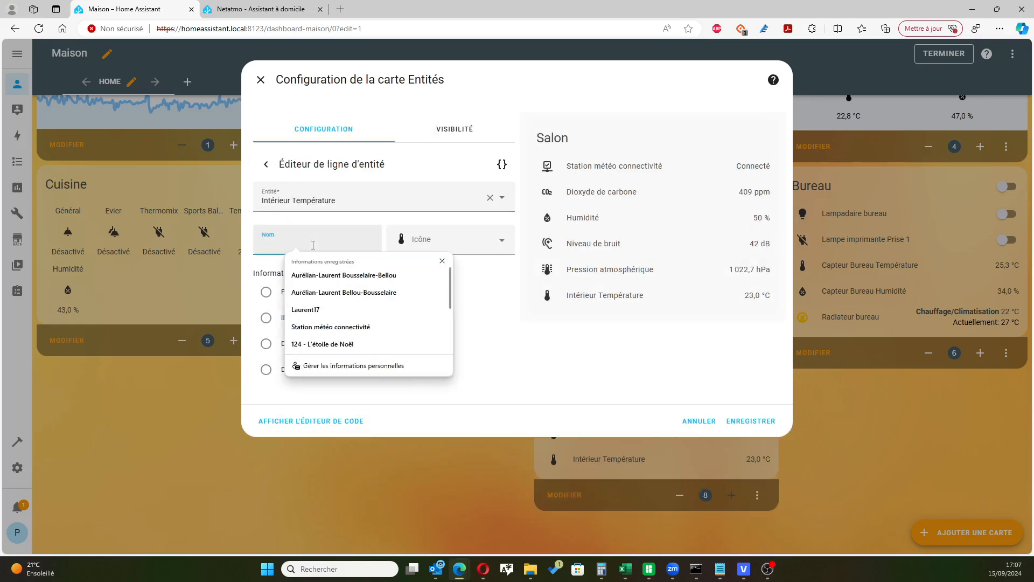
text(re)
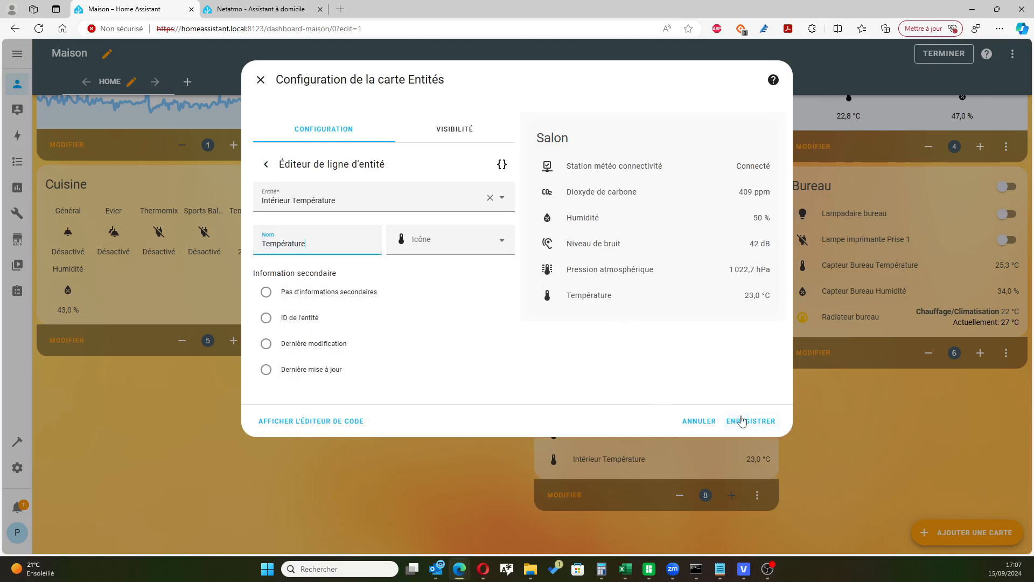
click(266, 164)
scroll(474, 323, down, 2)
scroll(652, 345, up, 2)
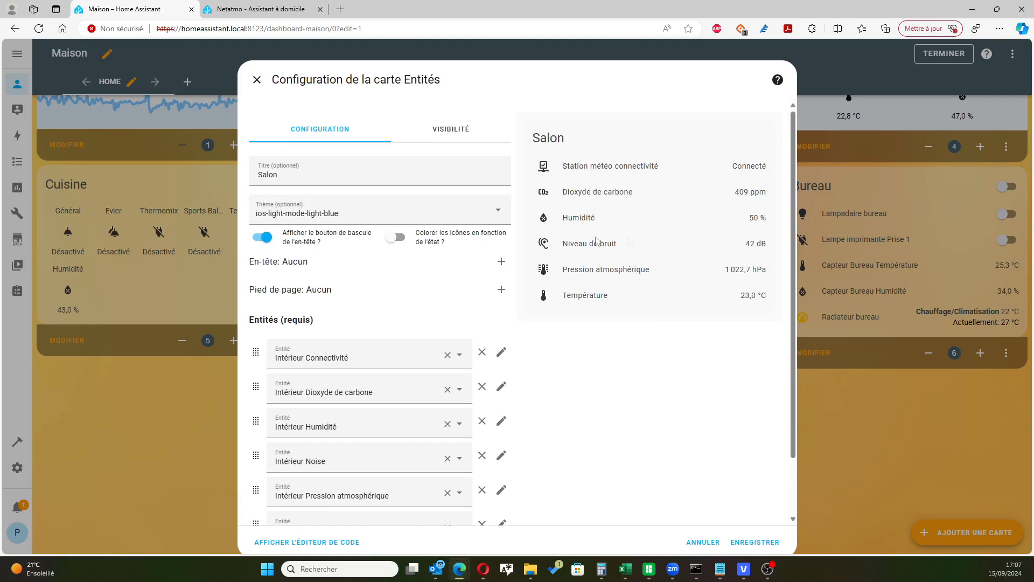
Step: Search the entities for "station" and add Station météo Température to the Salon card
scroll(606, 377, down, 2)
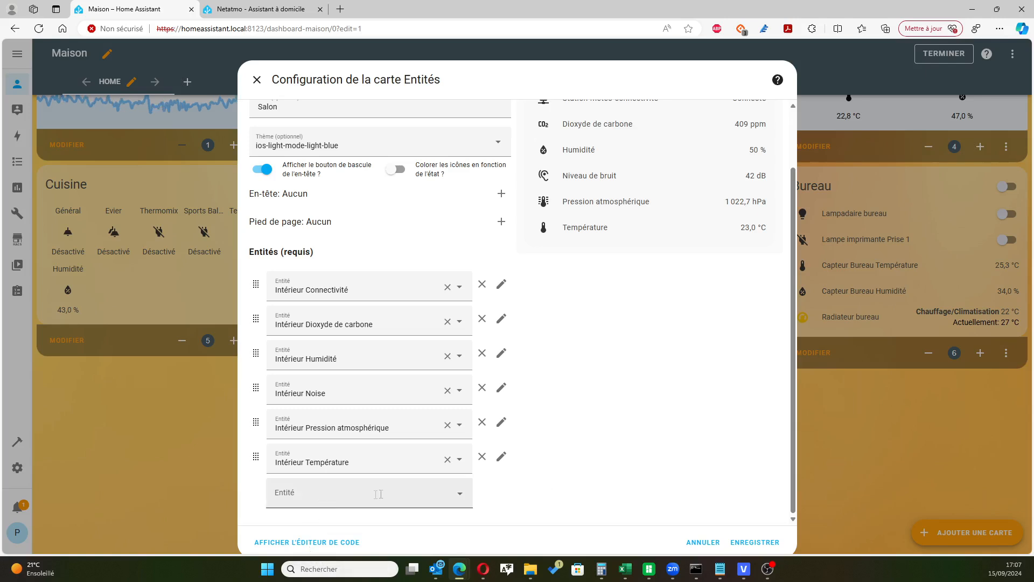
click(408, 499)
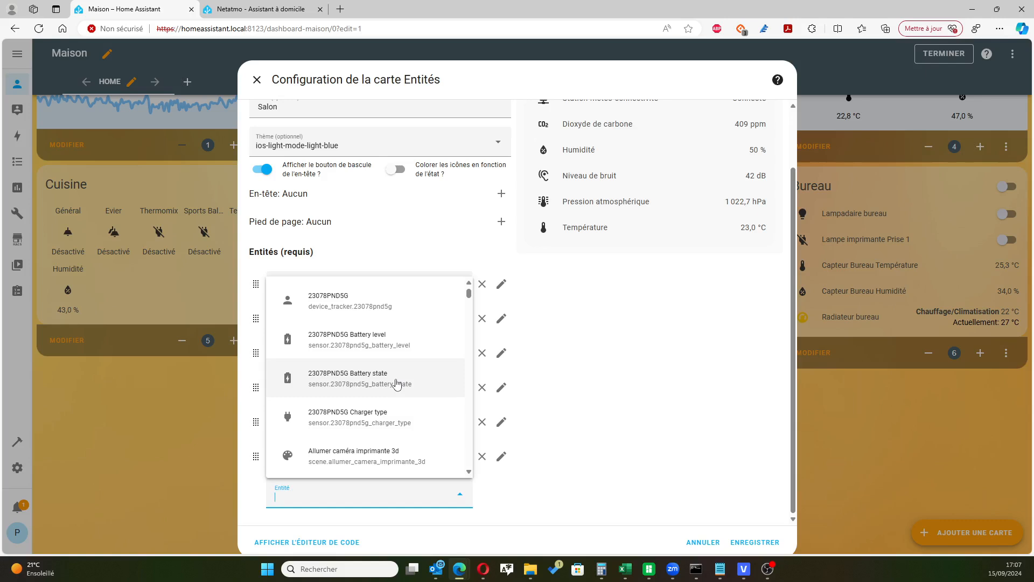
text(station)
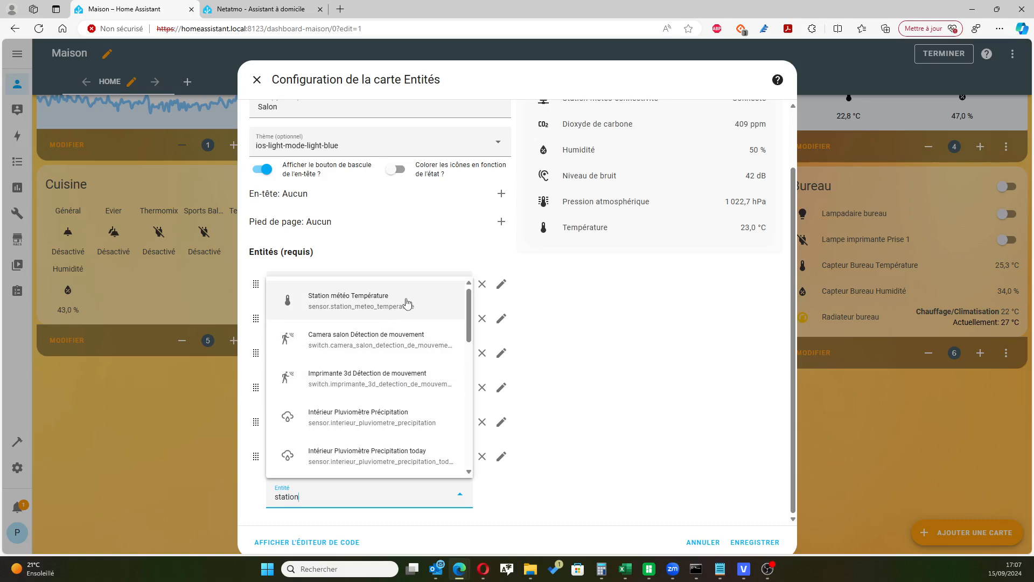
scroll(418, 312, down, 2)
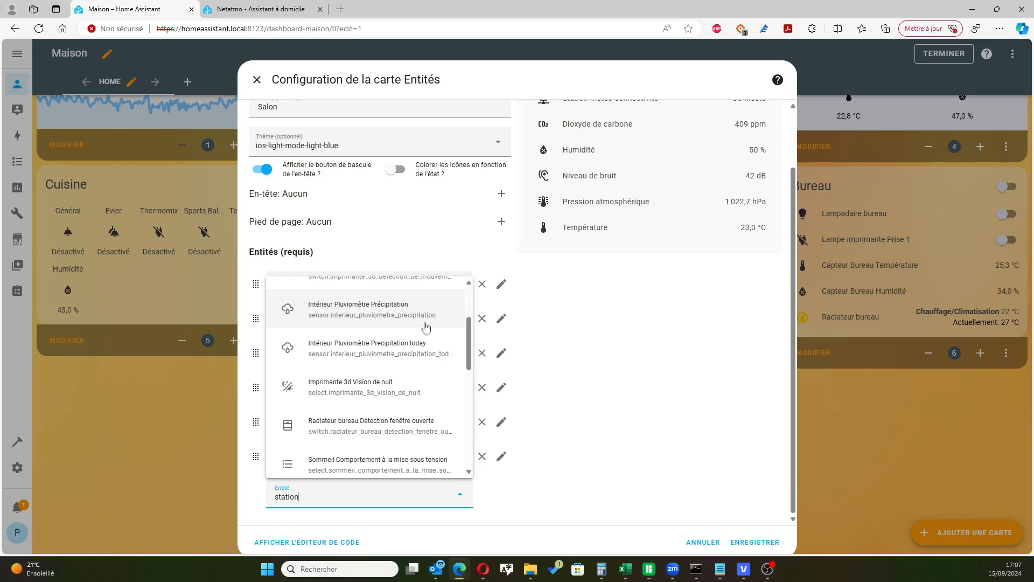
scroll(426, 327, down, 1)
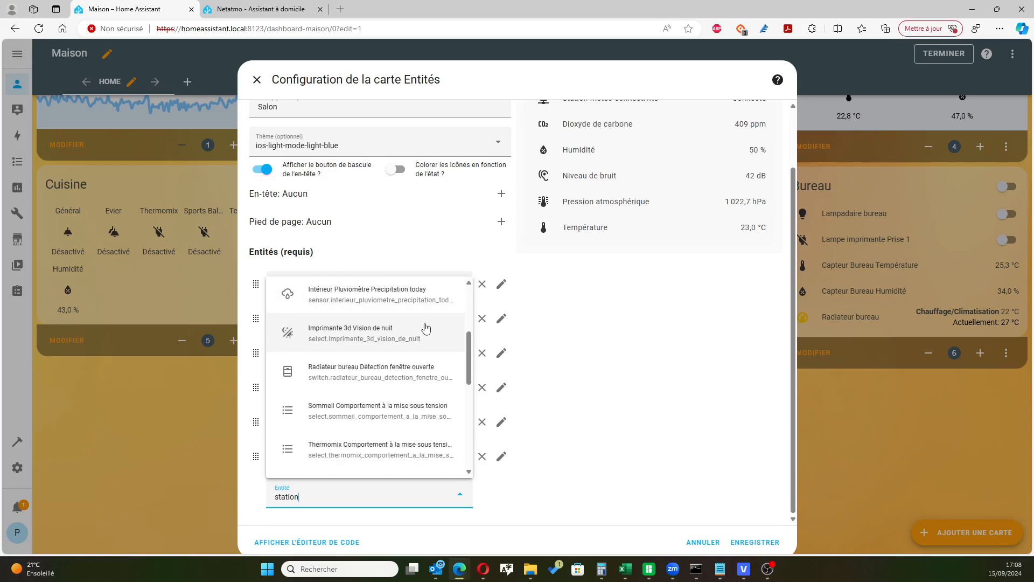
scroll(426, 327, down, 6)
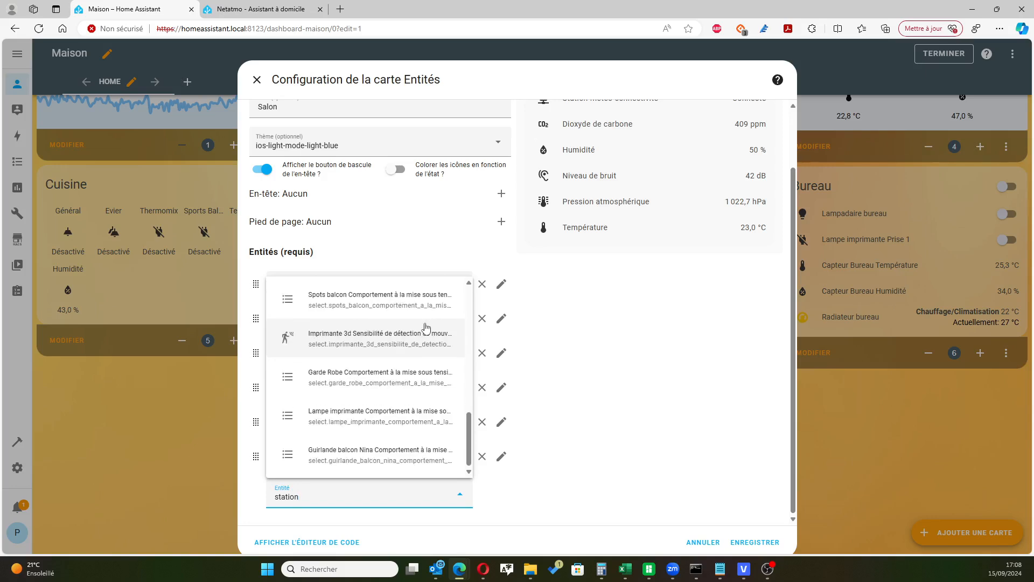
scroll(426, 327, up, 10)
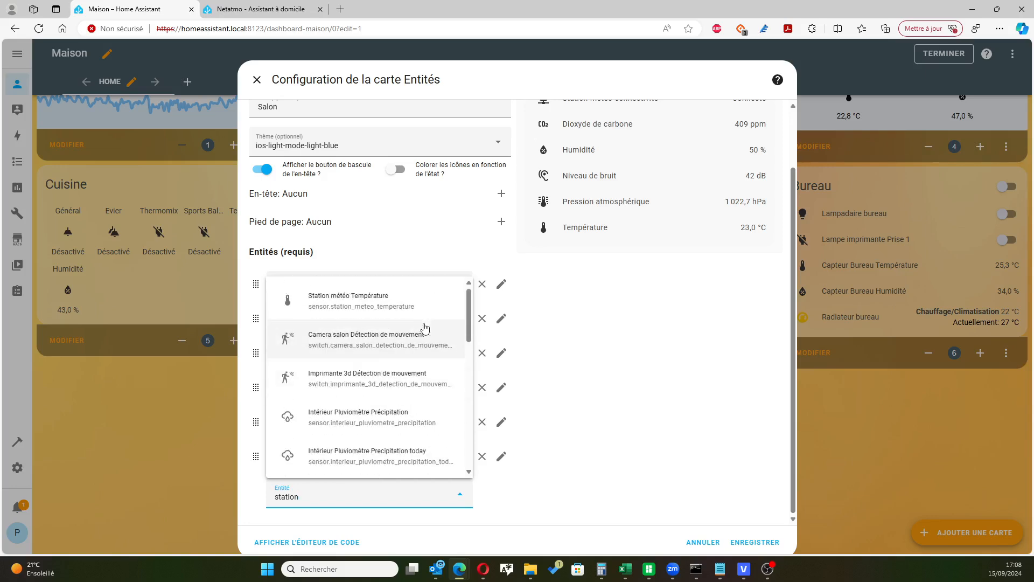
click(391, 305)
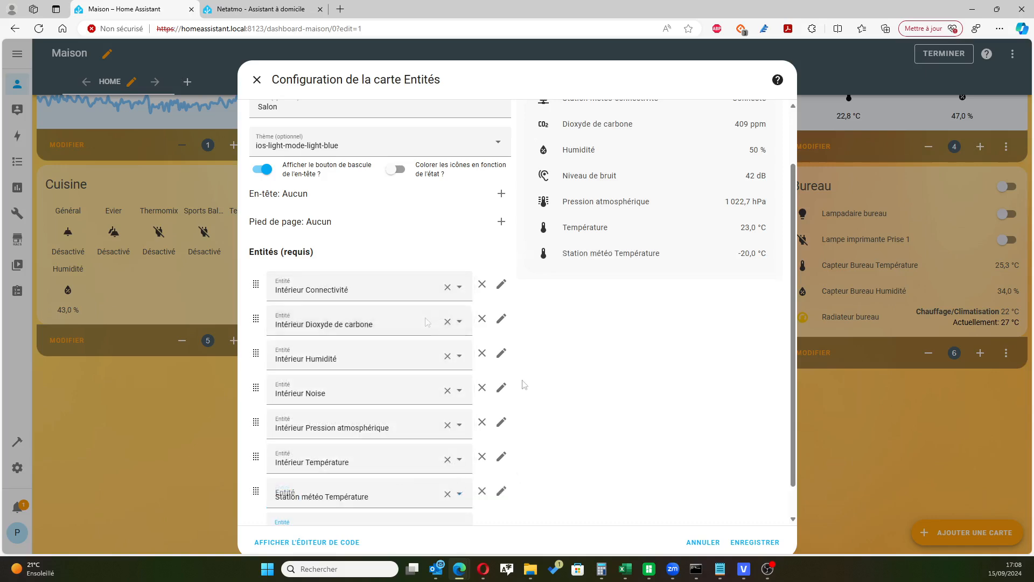
Step: Name the Station météo Température row "Température côté TV" and save the Salon card
click(501, 458)
click(323, 245)
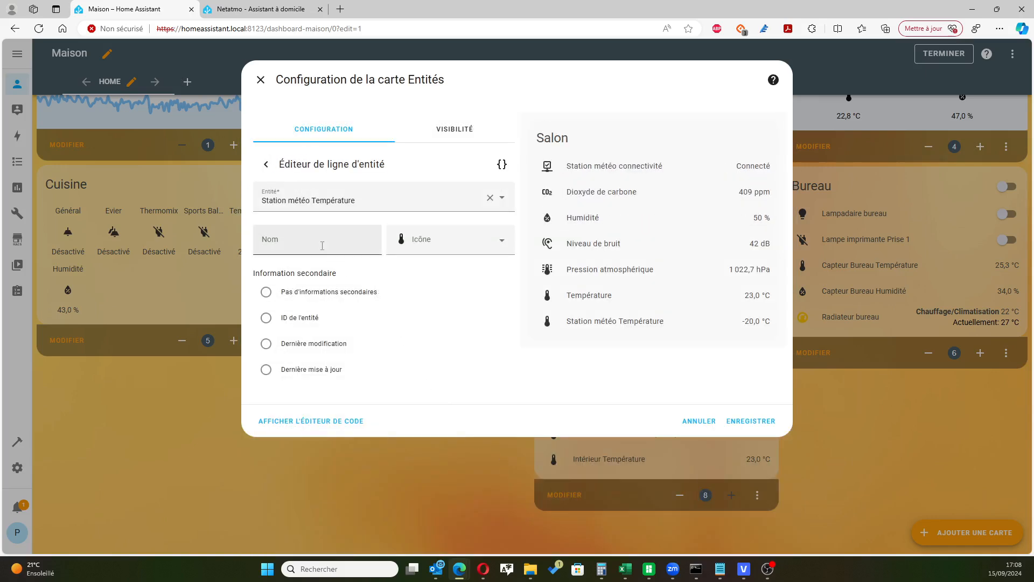
text(Températ)
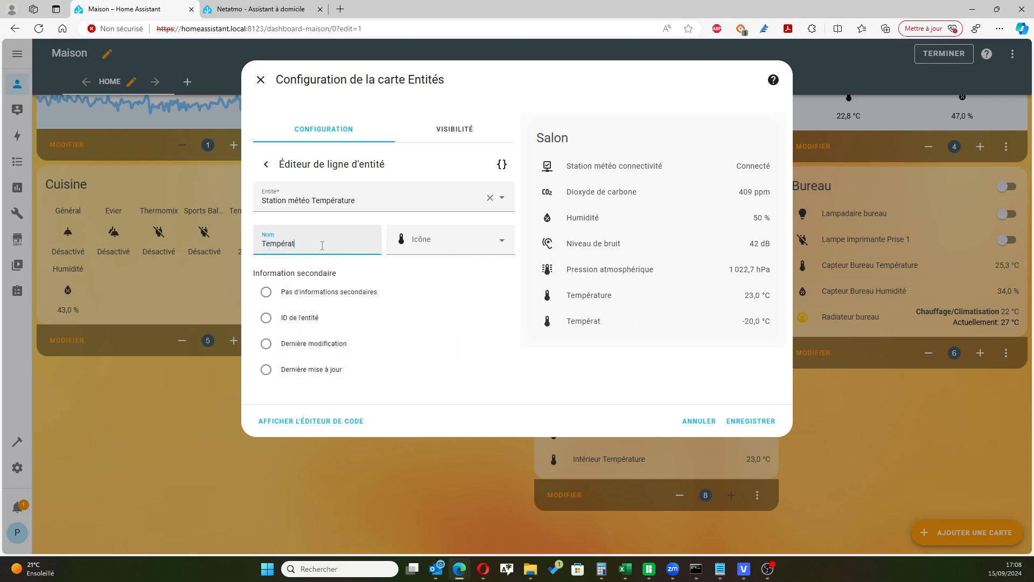
text(ure côté TV)
click(683, 368)
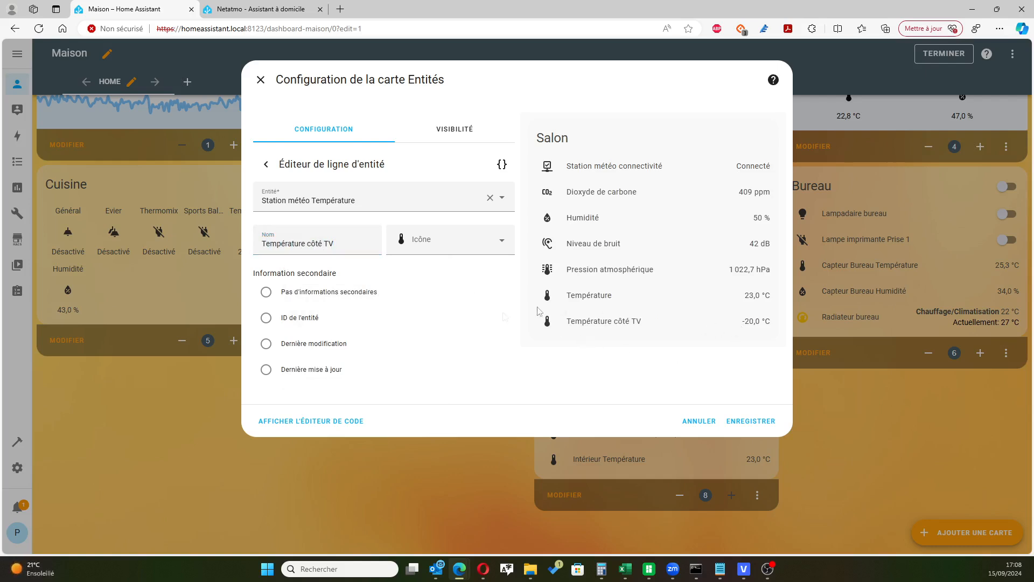
click(266, 164)
scroll(428, 474, down, 2)
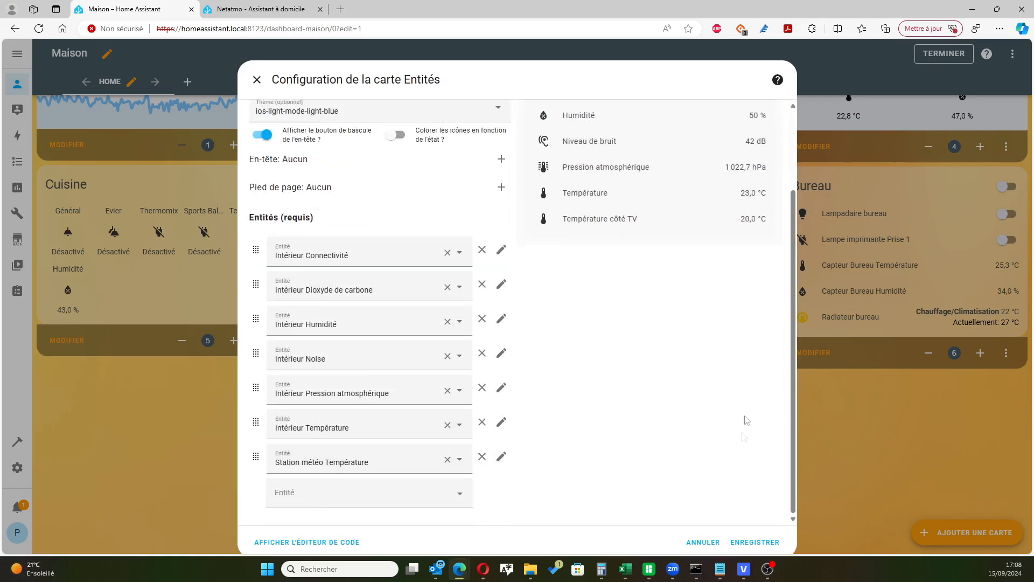
click(741, 542)
Step: Reopen the Salon card's configuration and search the Station météo Température row's entities for "températur"
scroll(729, 470, down, 3)
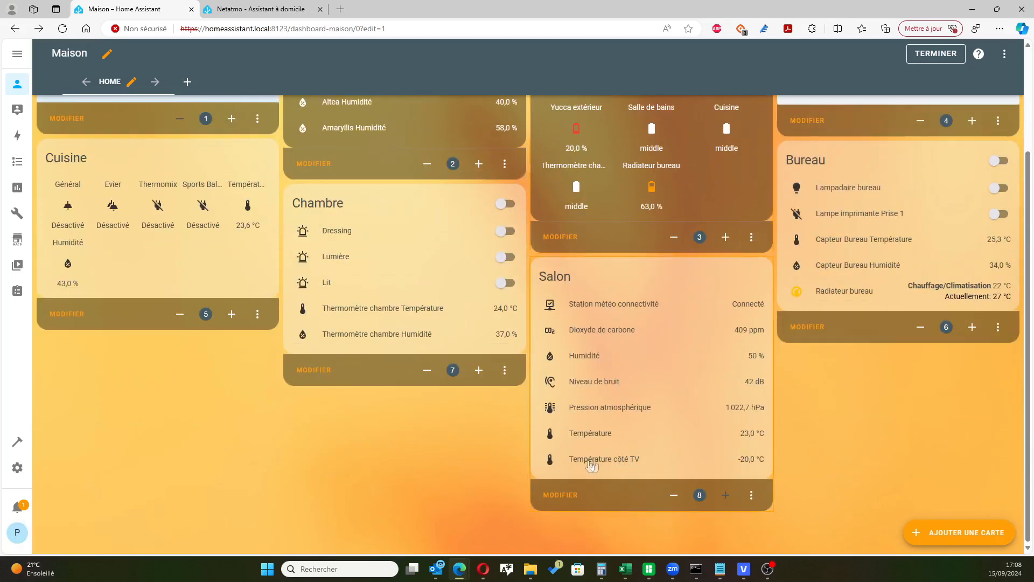
click(571, 496)
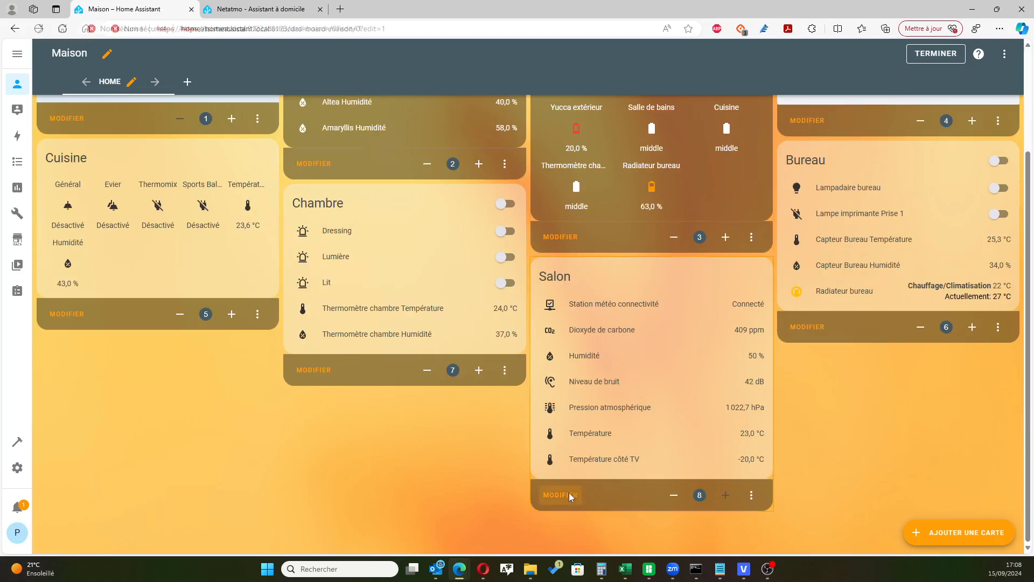
scroll(312, 387, down, 2)
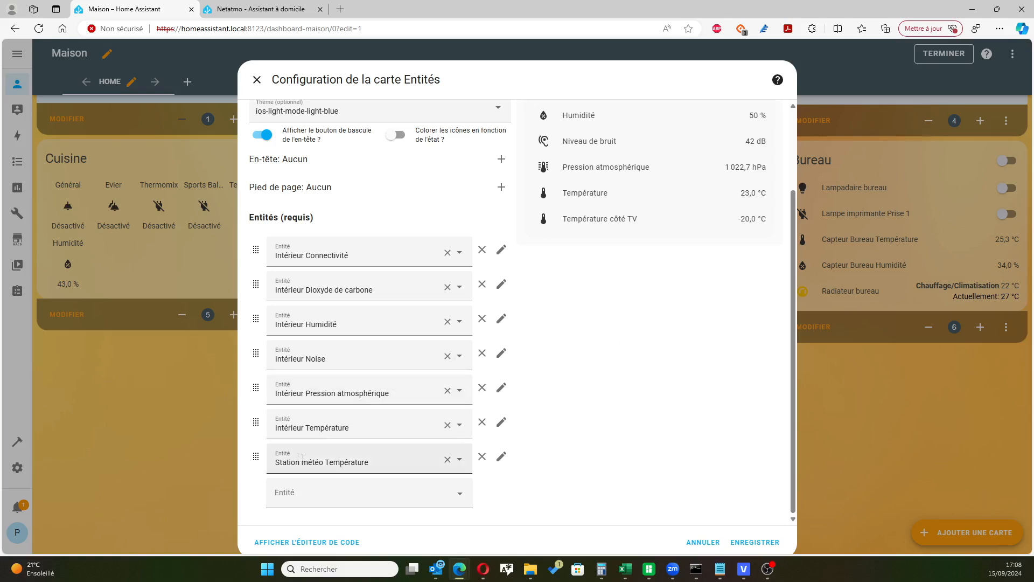
click(414, 462)
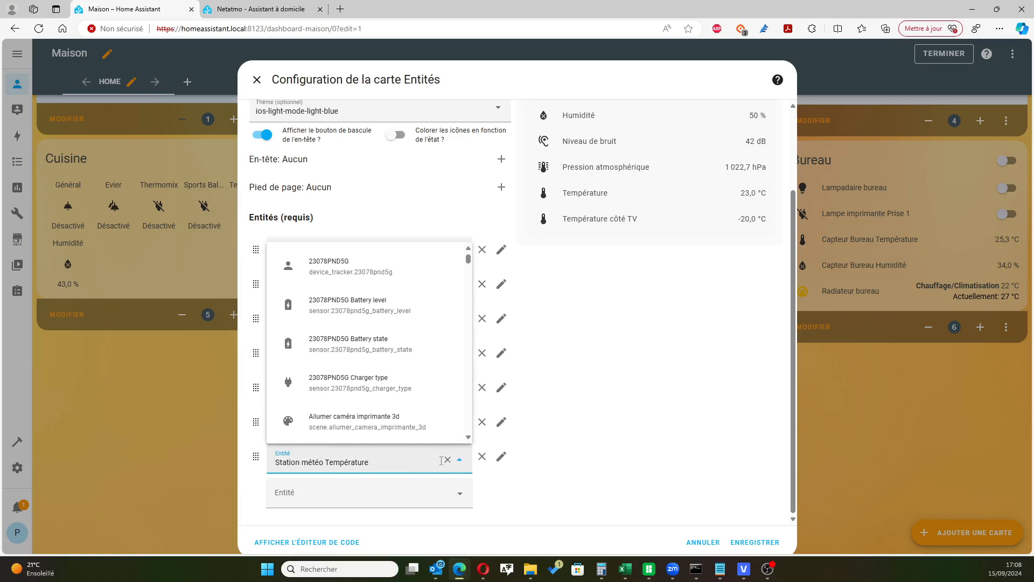
text(s)
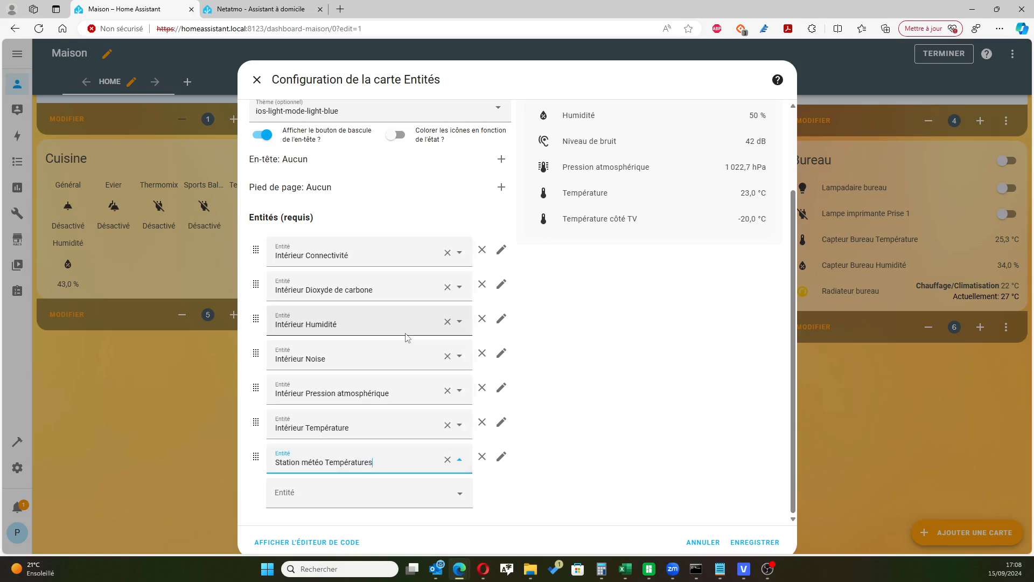
text(tati)
key(BackSpace)
key(BackSpace)
key(BackSpace)
key(BackSpace)
key(BackSpace)
key(BackSpace)
key(BackSpace)
key(BackSpace)
key(BackSpace)
key(BackSpace)
key(BackSpace)
key(BackSpace)
key(BackSpace)
key(BackSpace)
key(BackSpace)
key(BackSpace)
key(BackSpace)
key(BackSpace)
key(BackSpace)
key(BackSpace)
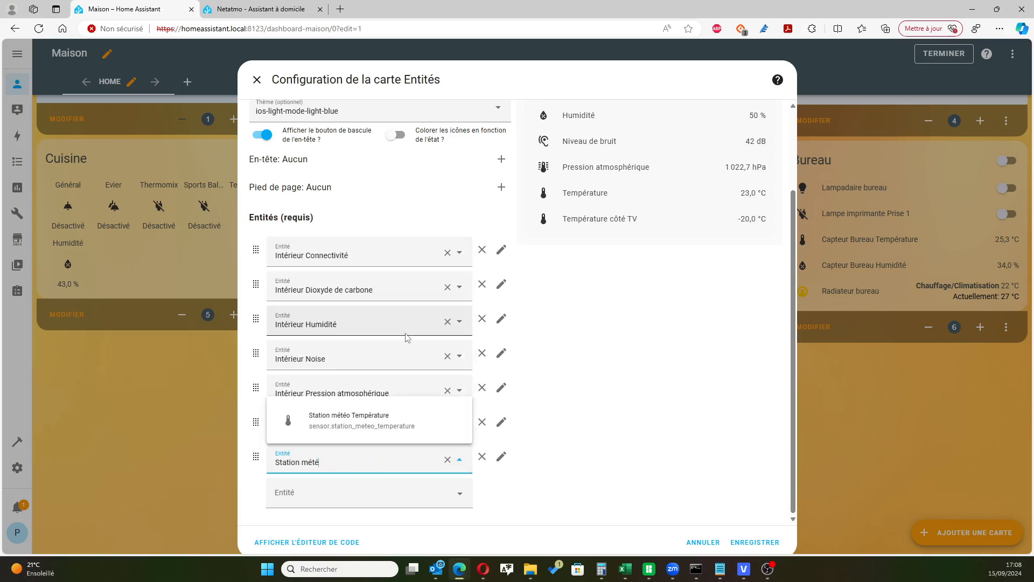
text(stat)
key(BackSpace)
key(BackSpace)
key(BackSpace)
key(BackSpace)
text(températur)
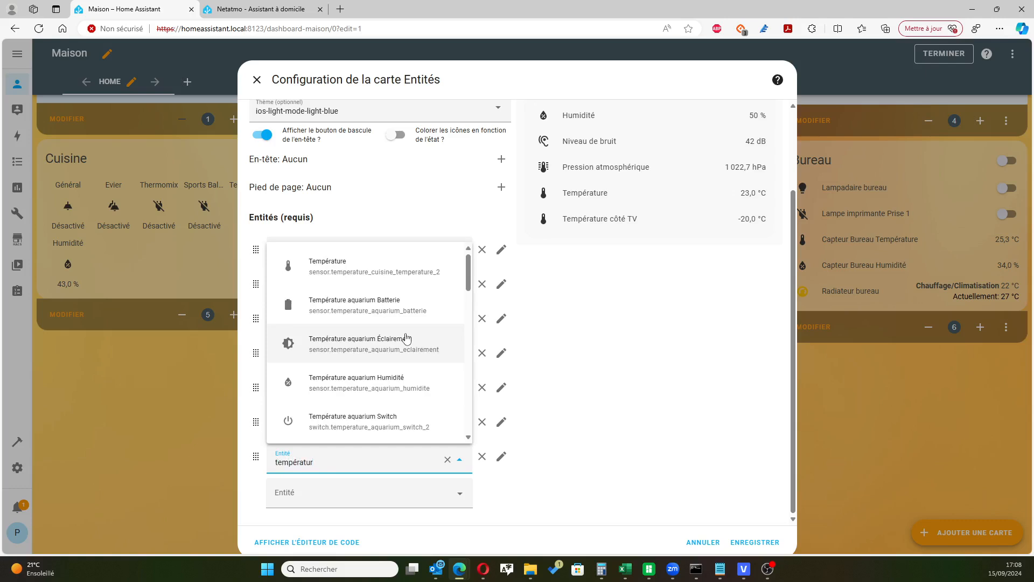
Step: Look through the matching temperature entities for a replacement TV-side sensor
scroll(407, 338, down, 2)
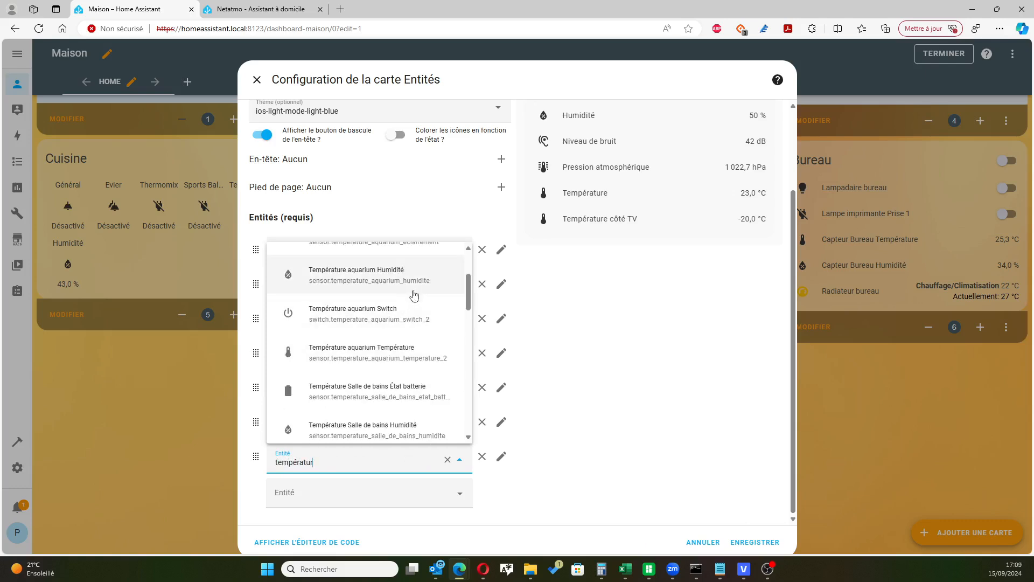
scroll(414, 296, down, 3)
scroll(399, 305, down, 3)
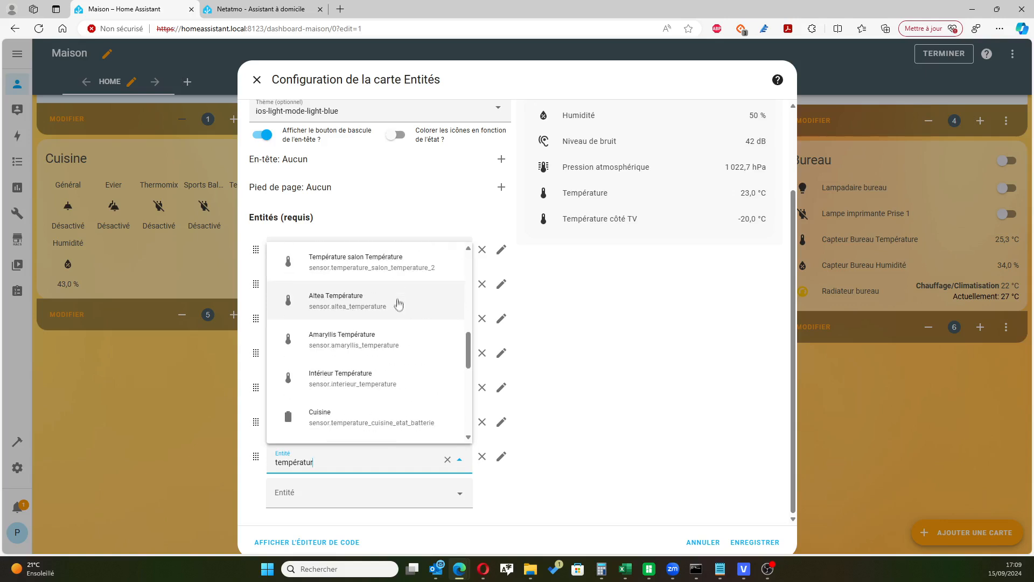
scroll(399, 305, down, 1)
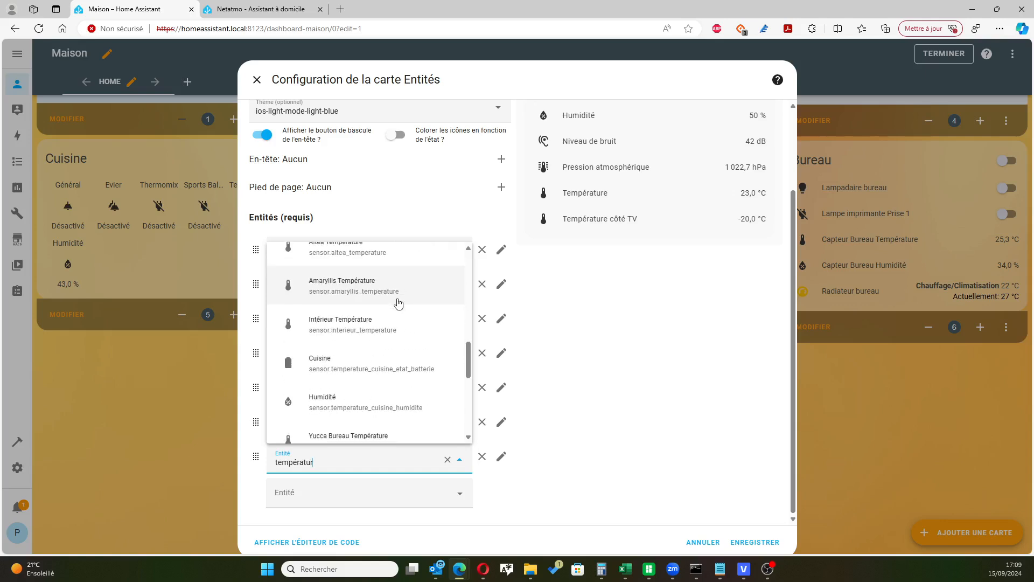
scroll(399, 303, down, 1)
scroll(399, 304, down, 3)
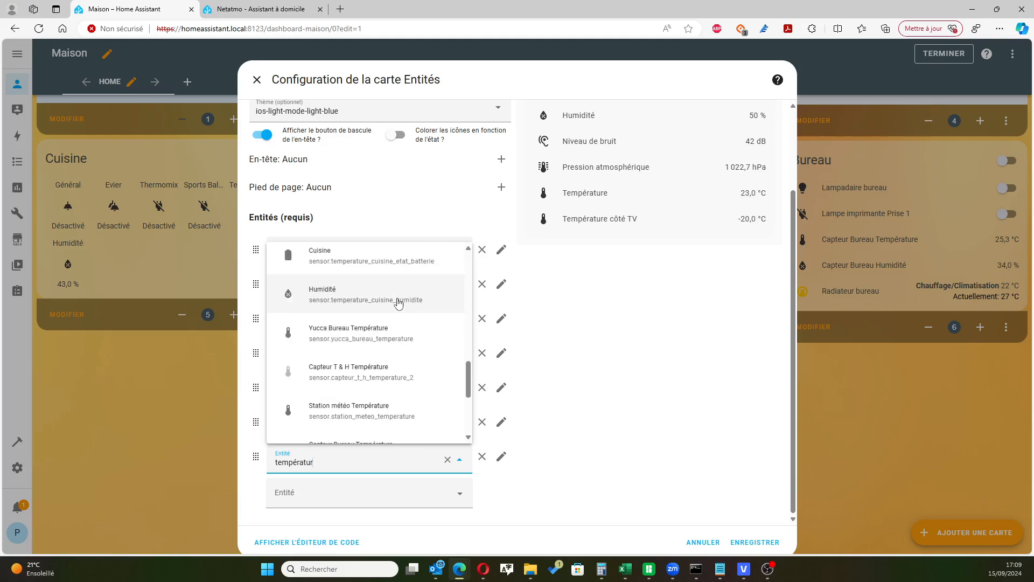
Step: Remove the TV-side temperature entity row from the Salon card and save the card
click(614, 365)
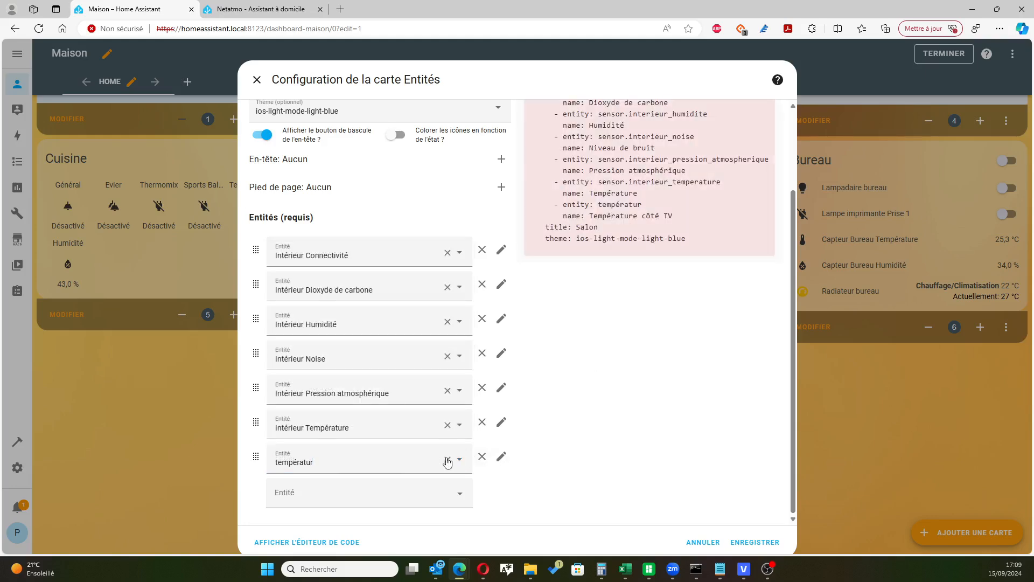
click(483, 456)
click(755, 542)
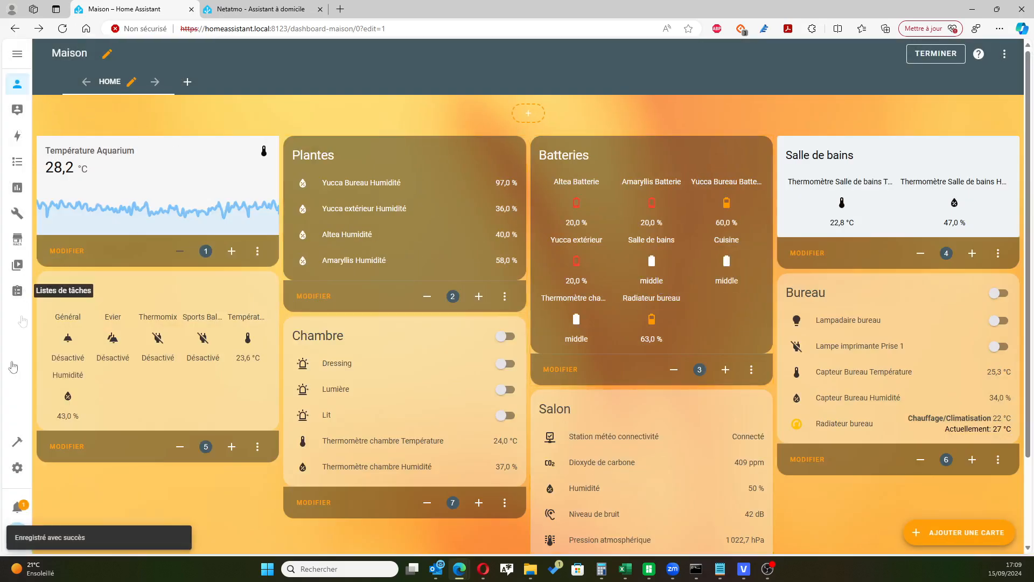
Step: Open the device list of the Tuya integration in the settings
click(18, 469)
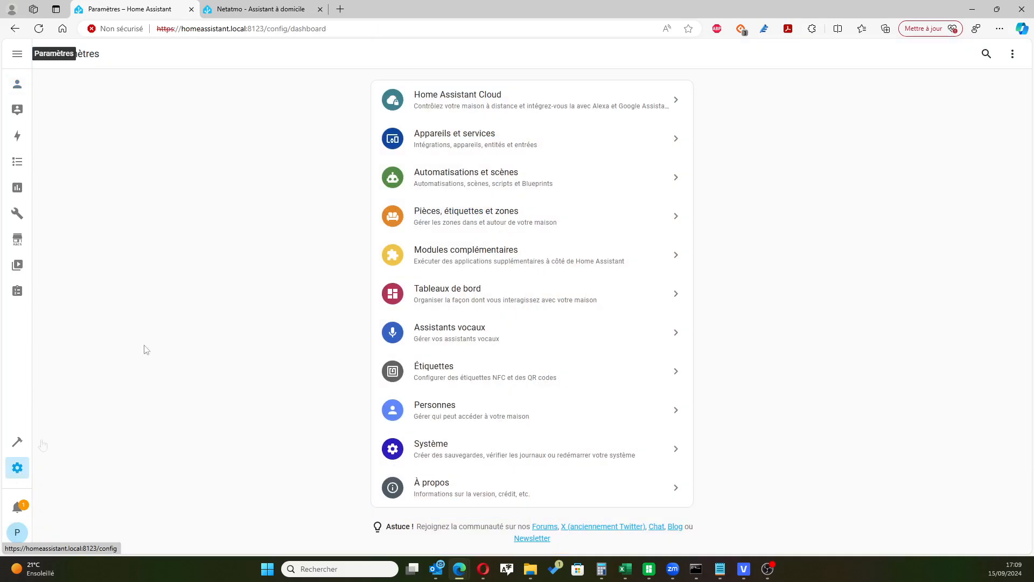
click(510, 137)
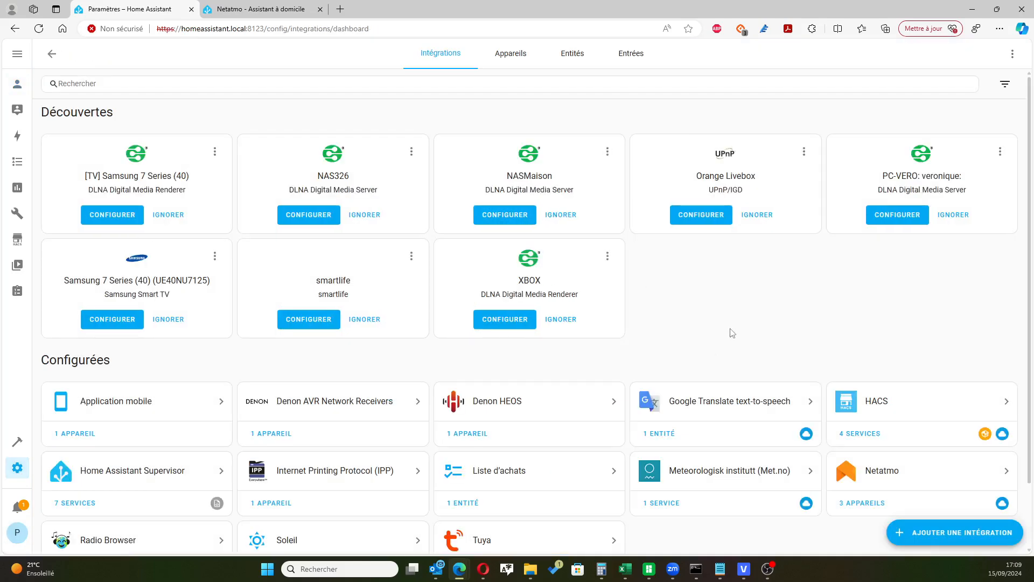
scroll(733, 337, down, 2)
click(477, 501)
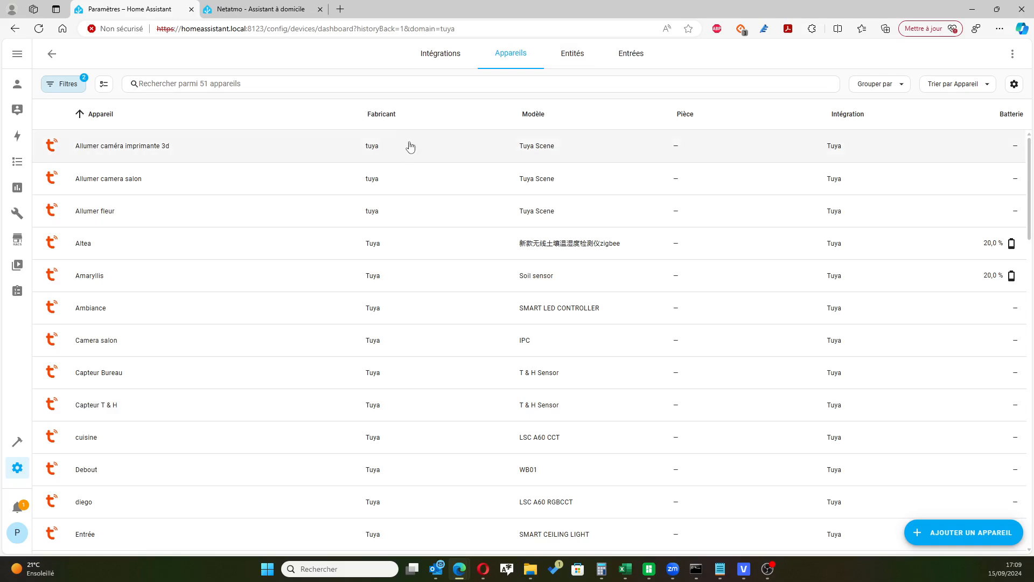
Step: Open the Station météo device and inspect the history of its Température sensor
scroll(413, 196, down, 1)
scroll(413, 196, down, 9)
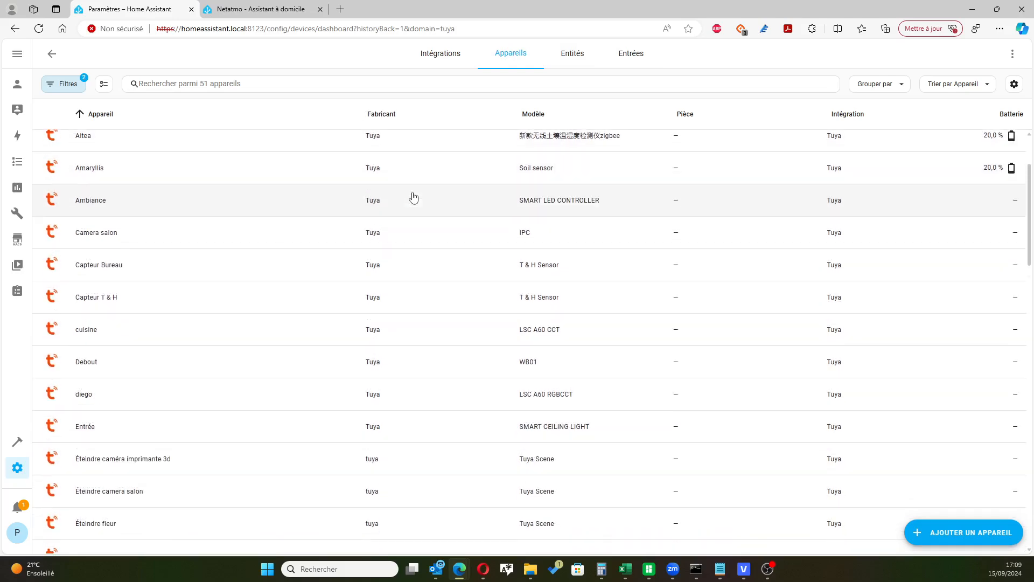
scroll(411, 205, down, 8)
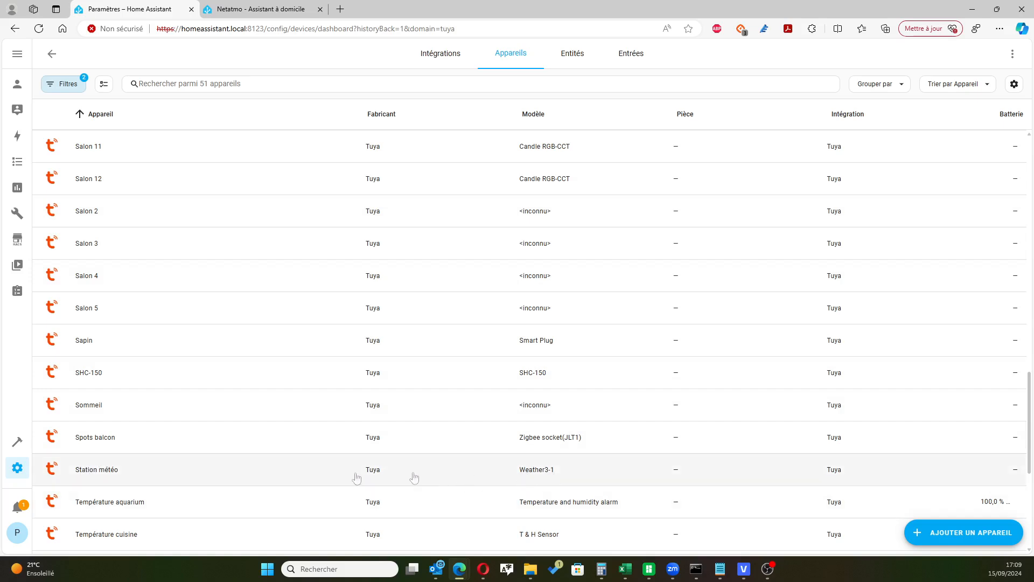
click(101, 481)
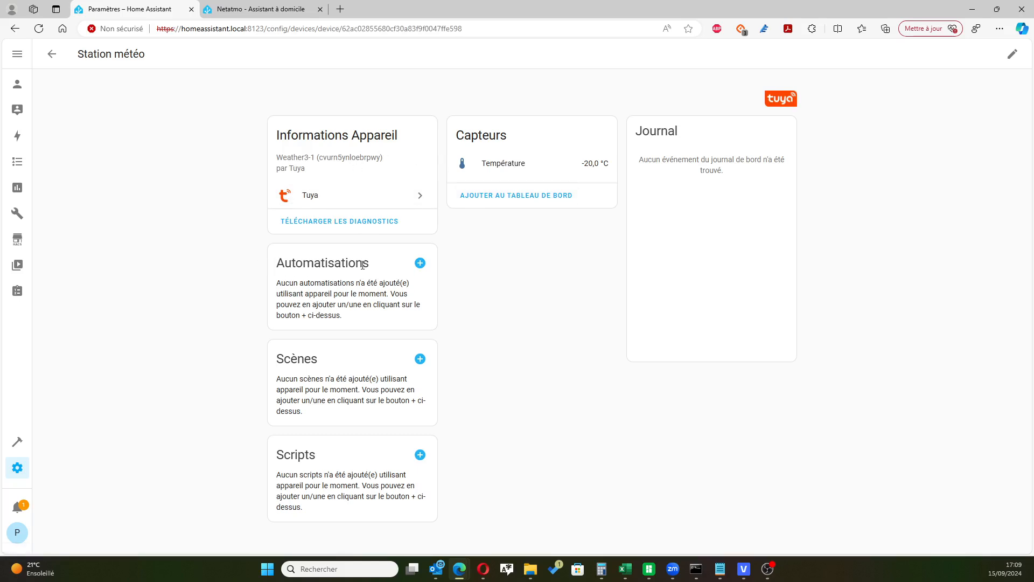
click(531, 167)
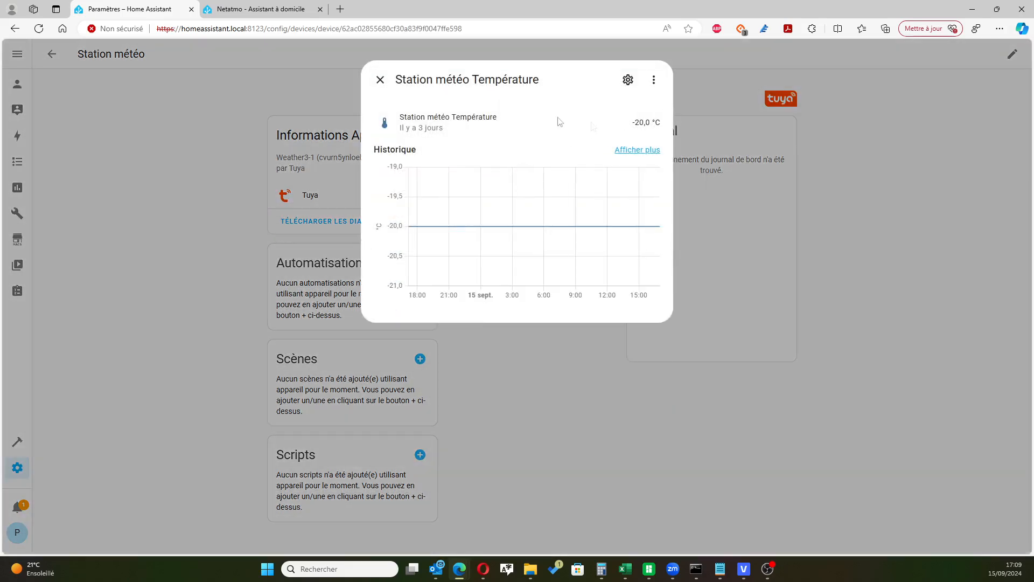
click(381, 80)
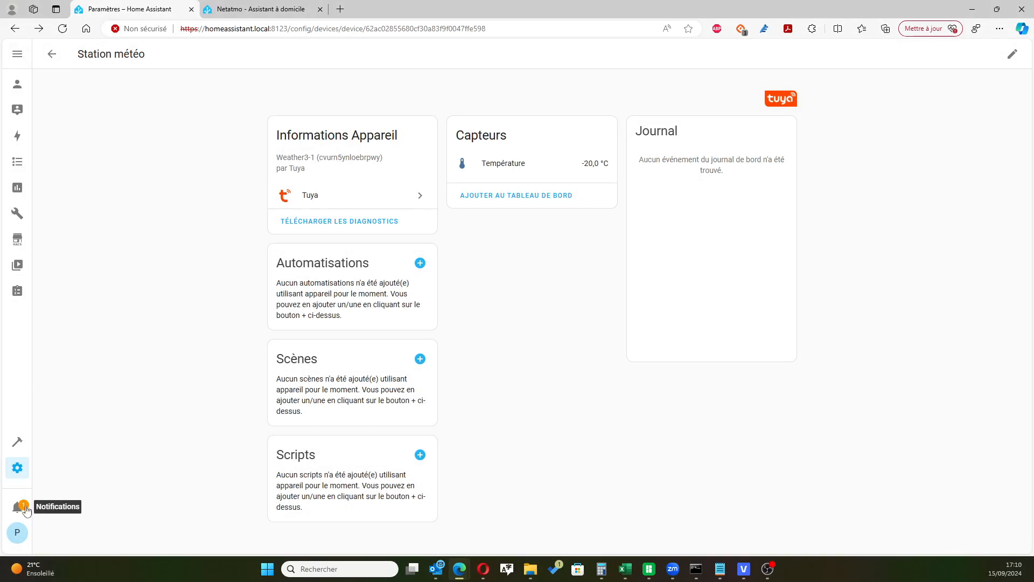
Step: Return to the Maison dashboard and examine the Salon card among the other Home view cards
click(17, 55)
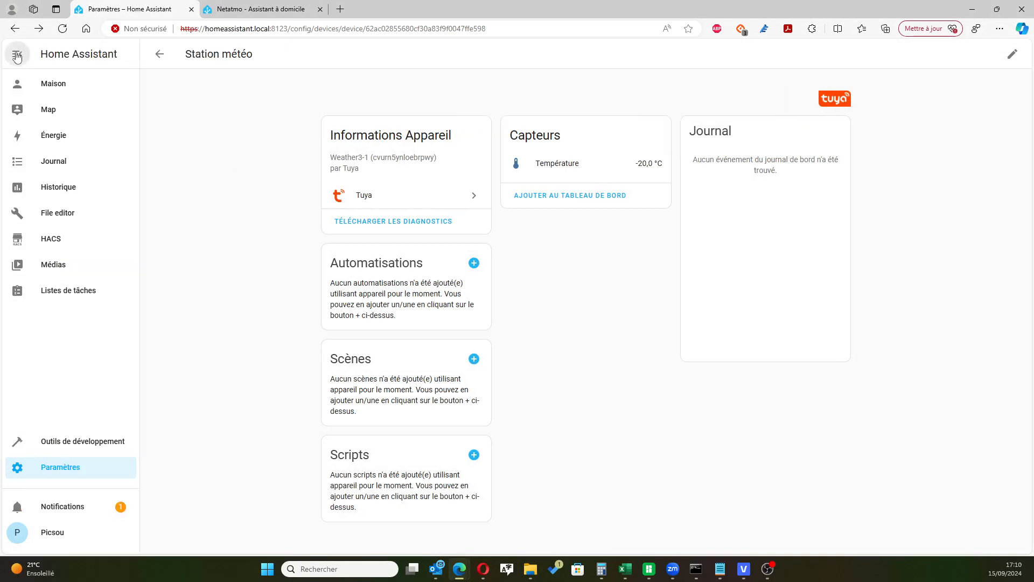
click(49, 111)
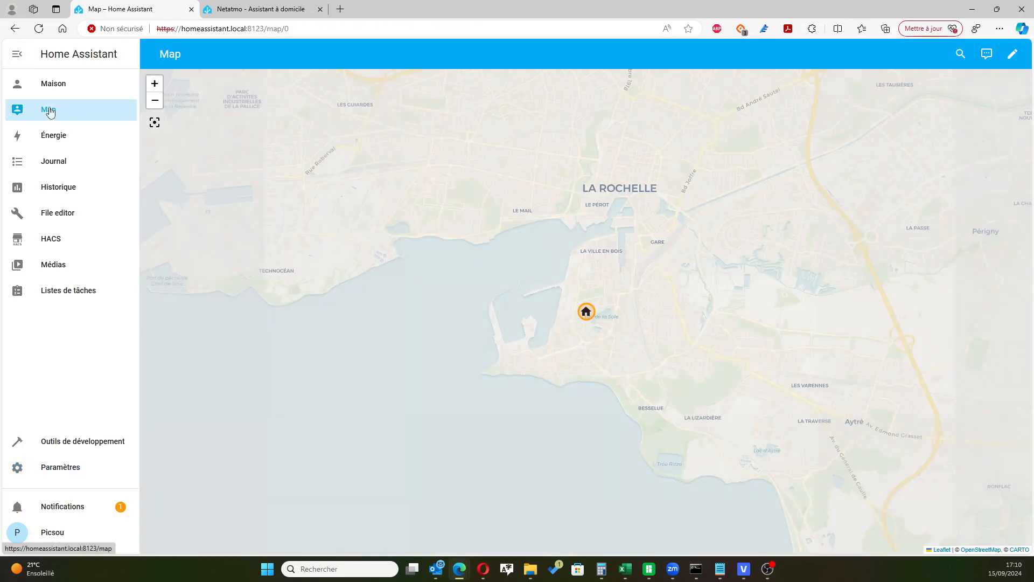
click(50, 86)
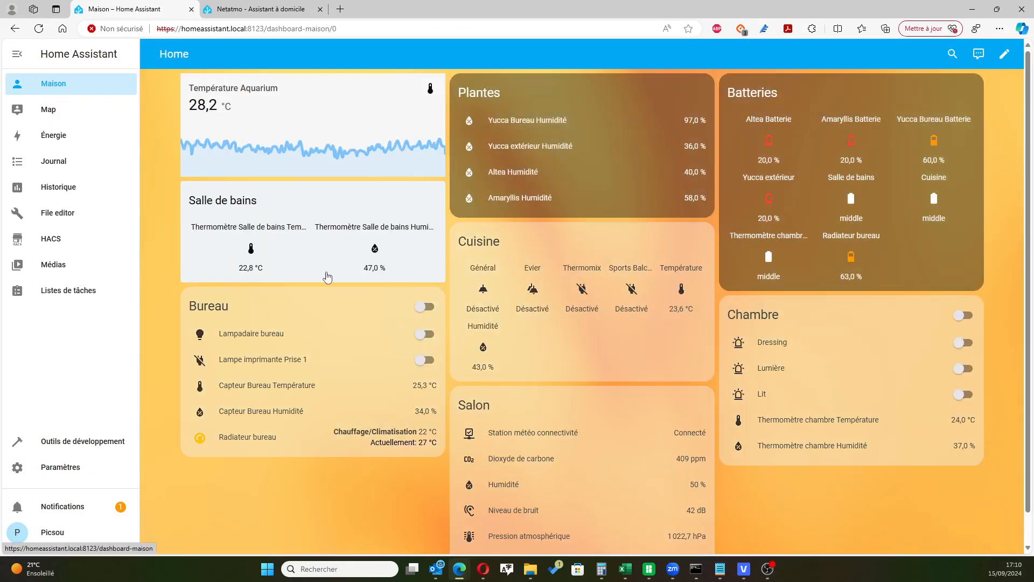
scroll(667, 280, down, 1)
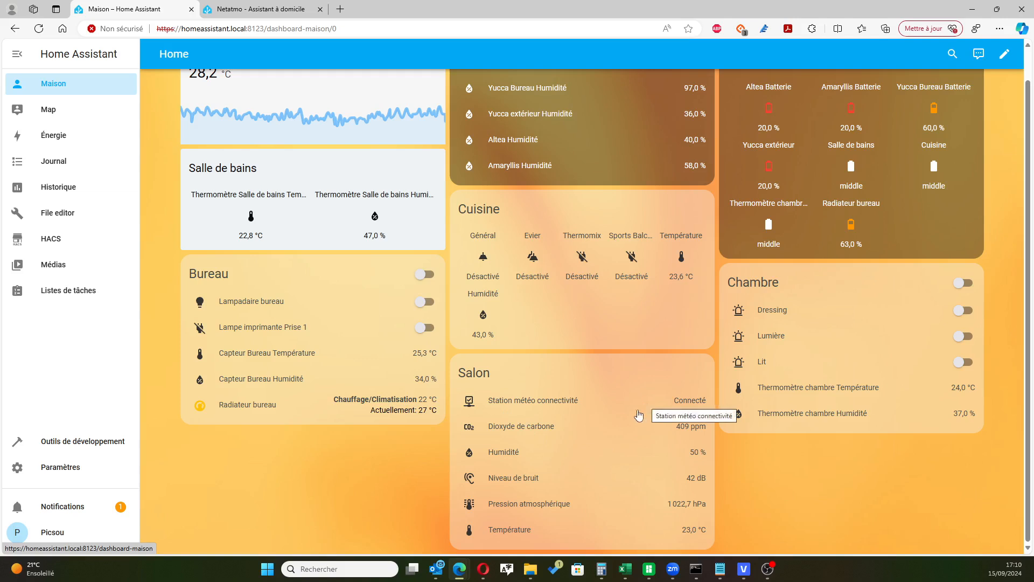
scroll(646, 410, up, 1)
scroll(623, 426, down, 1)
scroll(624, 425, up, 1)
scroll(624, 425, down, 1)
scroll(623, 423, up, 1)
scroll(622, 422, down, 1)
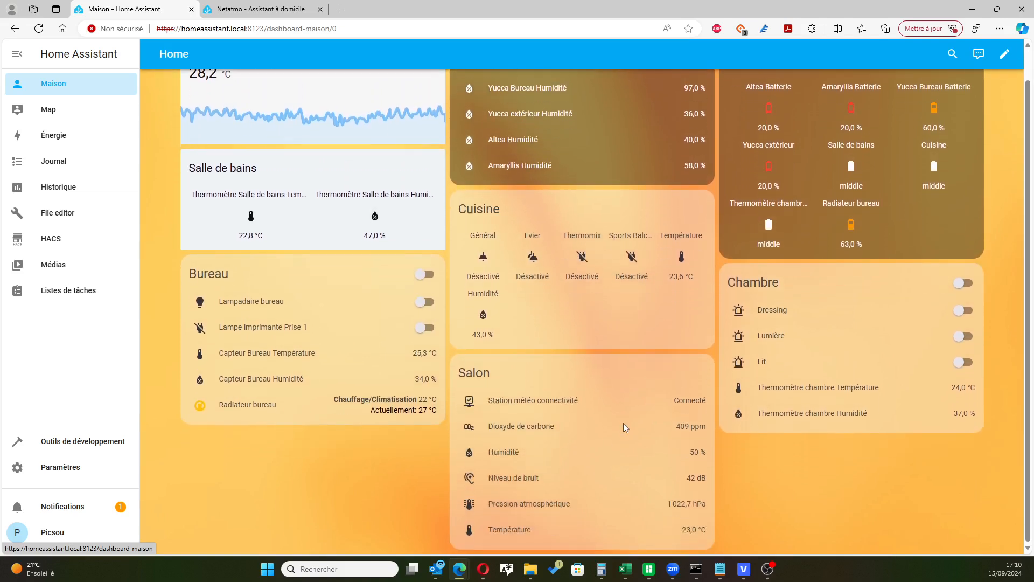
scroll(841, 455, up, 1)
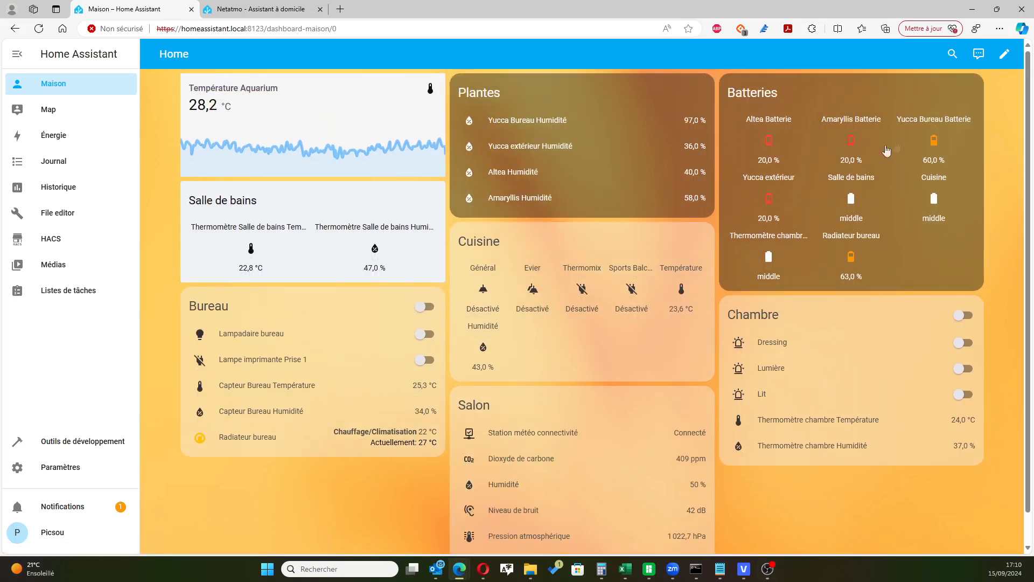
Step: Switch the Maison dashboard's Home view to edit mode
click(1005, 54)
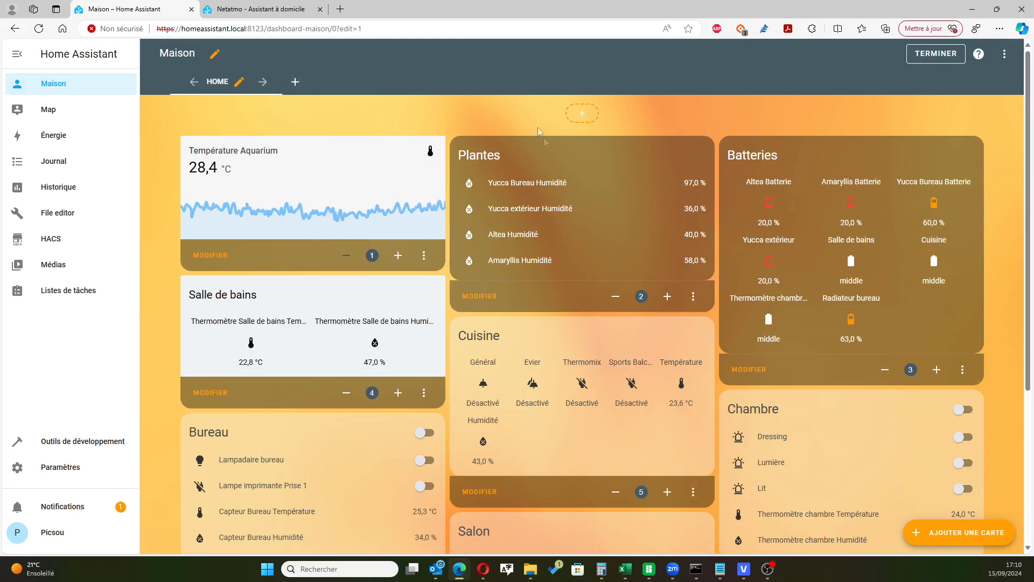
scroll(594, 266, down, 4)
click(958, 533)
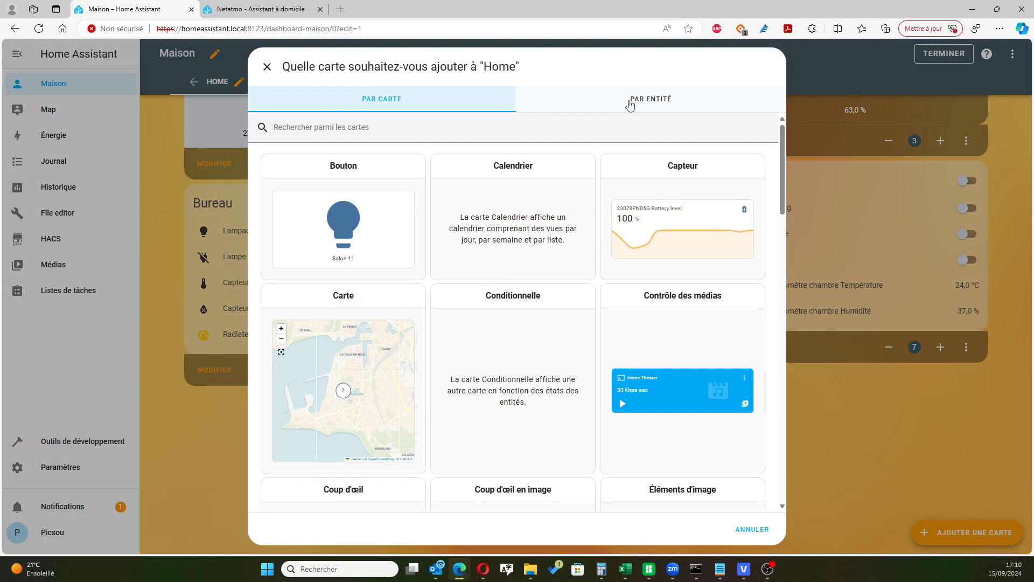
drag(607, 67, 486, 129)
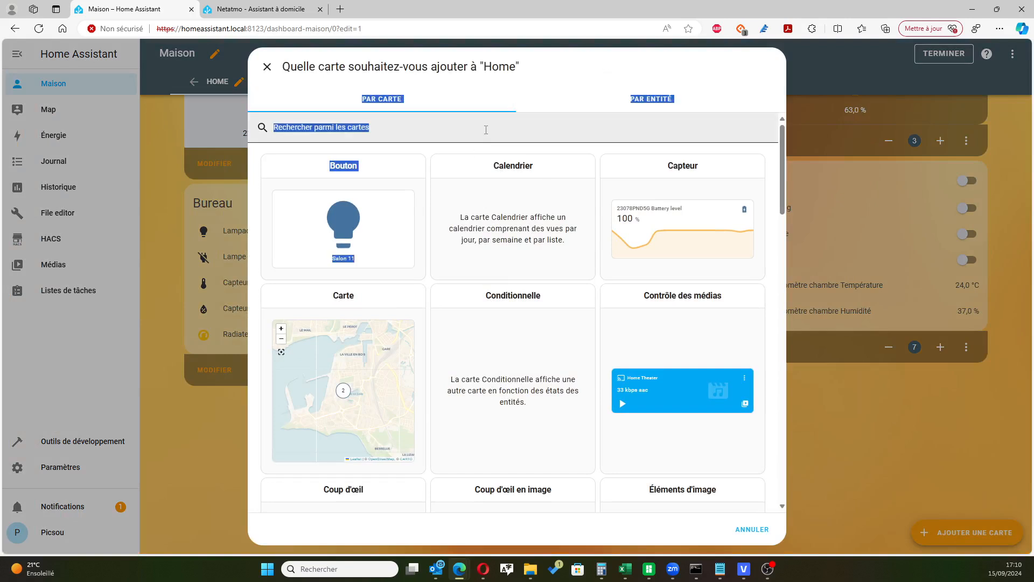
click(647, 100)
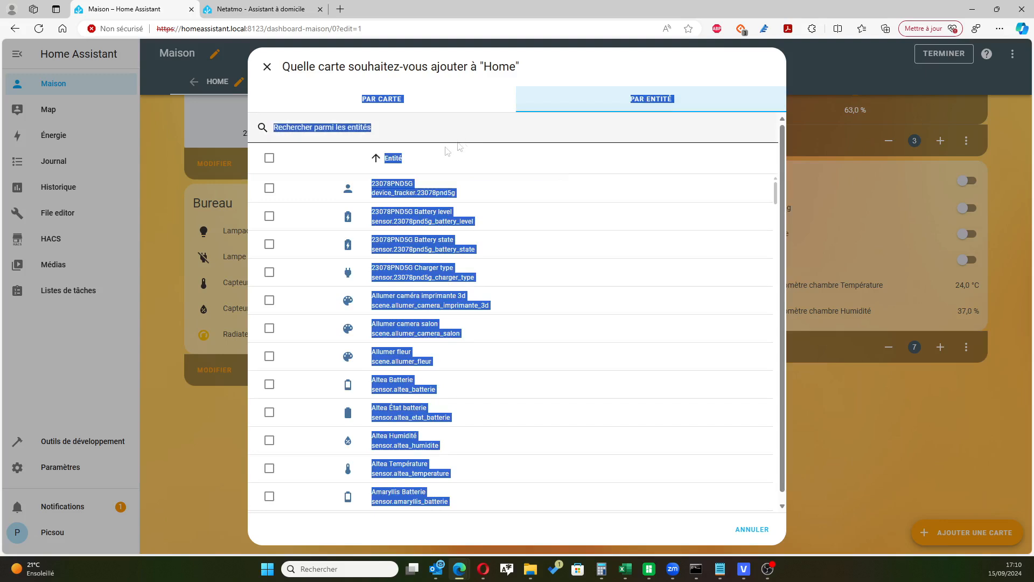
click(389, 125)
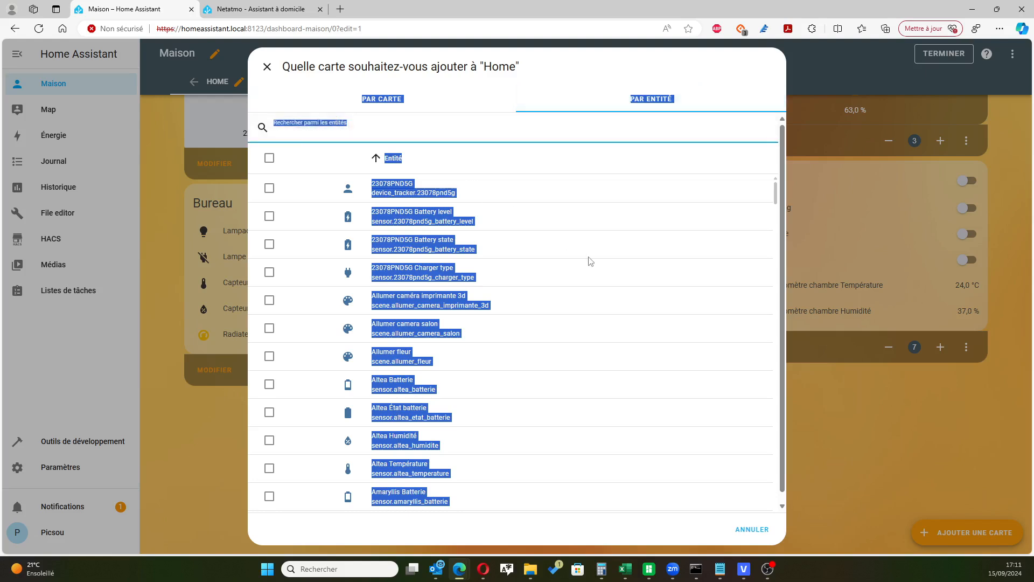
click(744, 528)
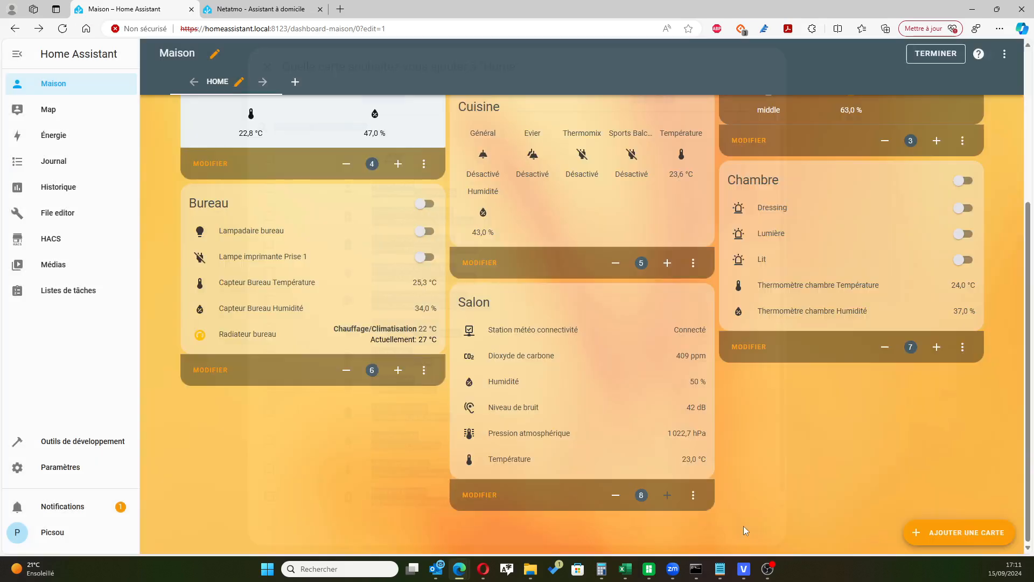
Step: Start a new Home view card by entity and select Intérieur Extérieur Connectivité, Humidité and Température from a search for "extérieur"
click(941, 531)
click(614, 99)
click(453, 128)
text(extérieur)
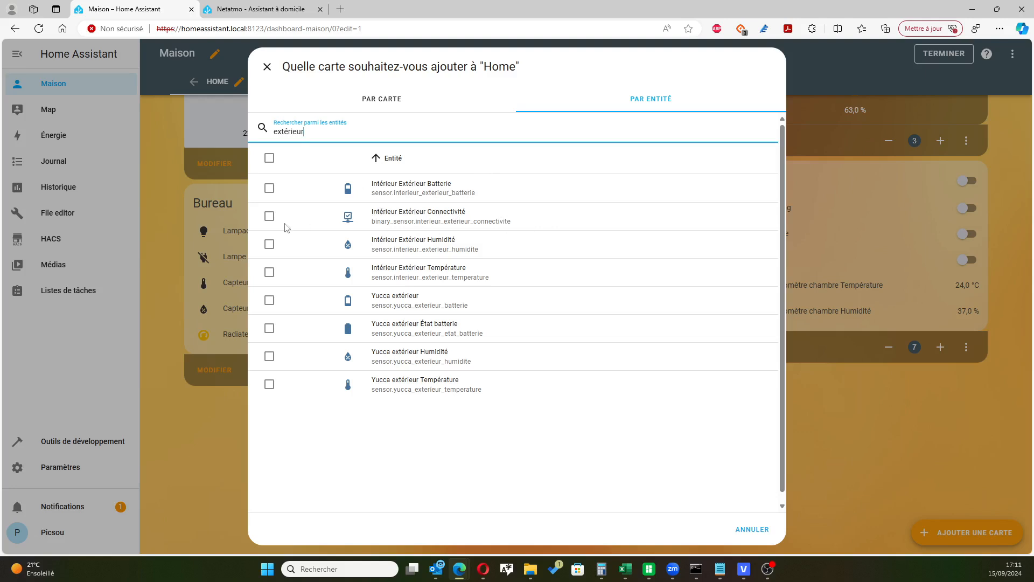
click(269, 216)
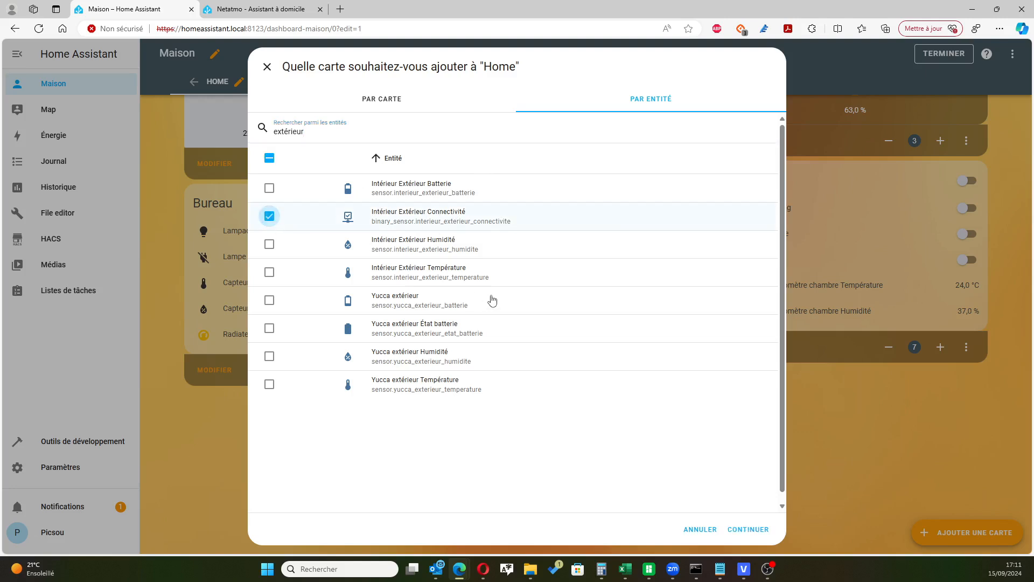
click(269, 244)
click(269, 271)
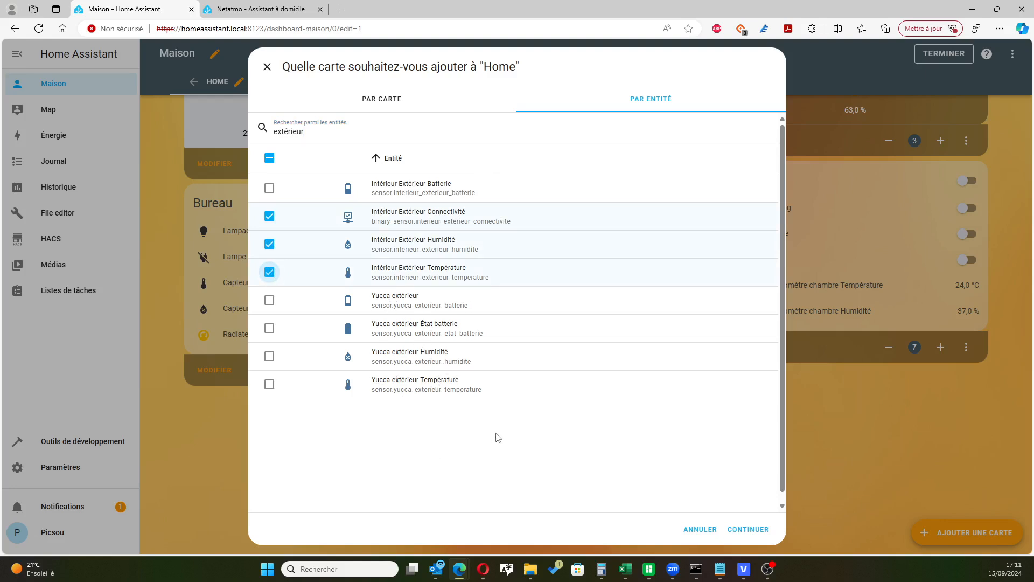
Step: Search the entities for "spots" and include the Sports Balcon switch in the new card's selection
drag(308, 132, 239, 137)
key(BackSpace)
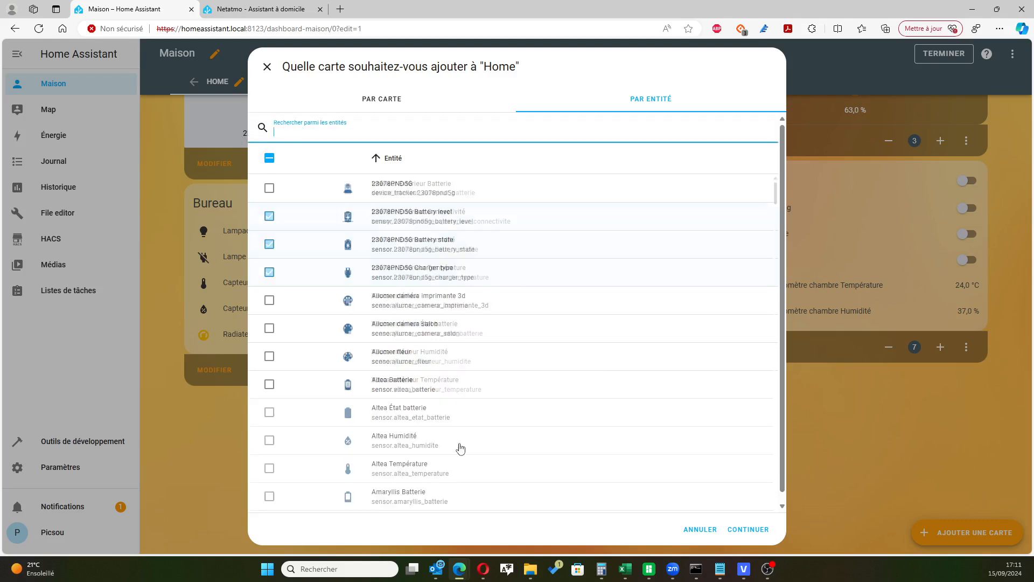
text(sptos)
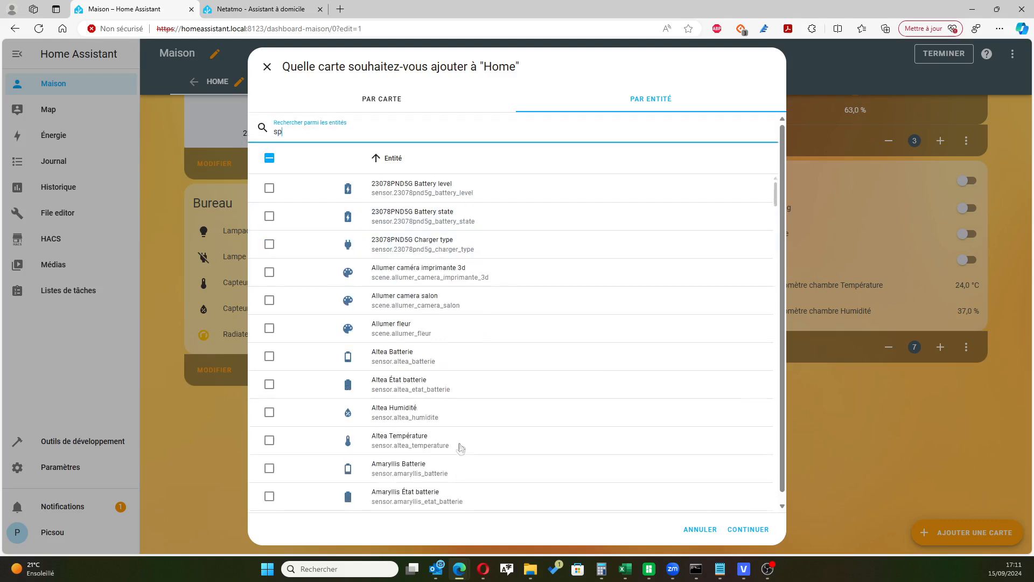
key(BackSpace)
text(ots)
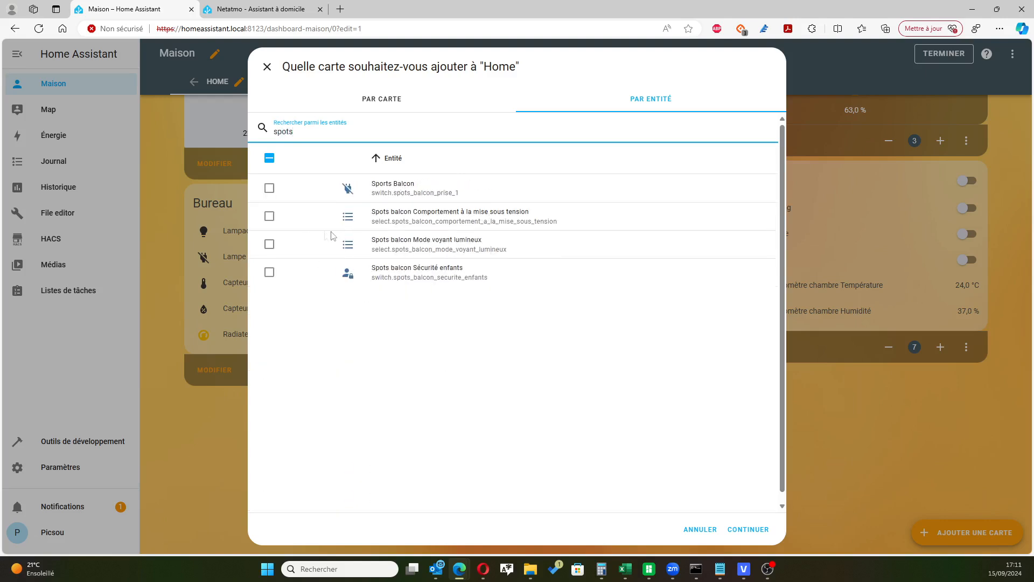
click(270, 188)
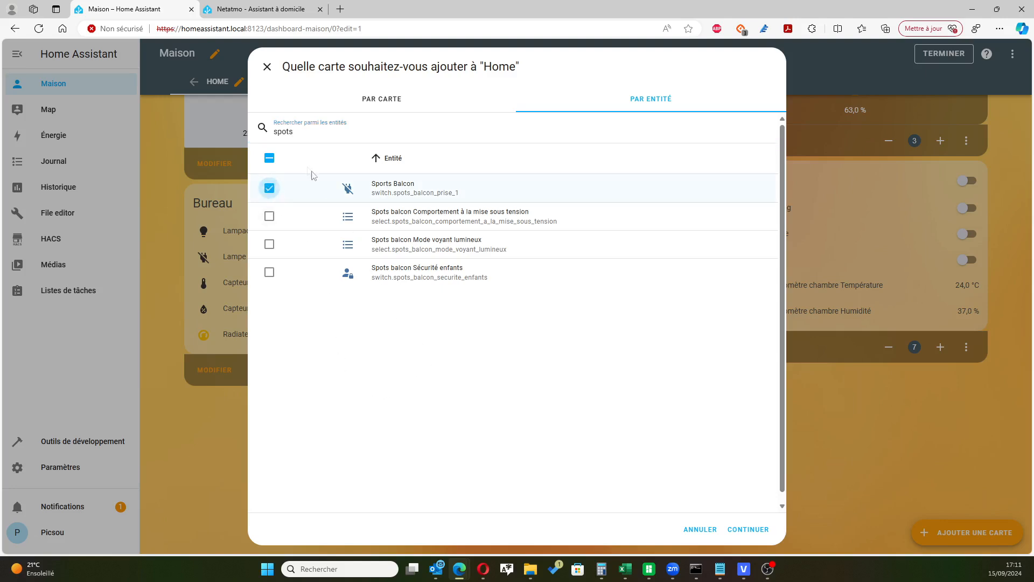
Step: Clear the entity search and add the suggested card with the selected entities to the dashboard
double_click(308, 132)
key(BackSpace)
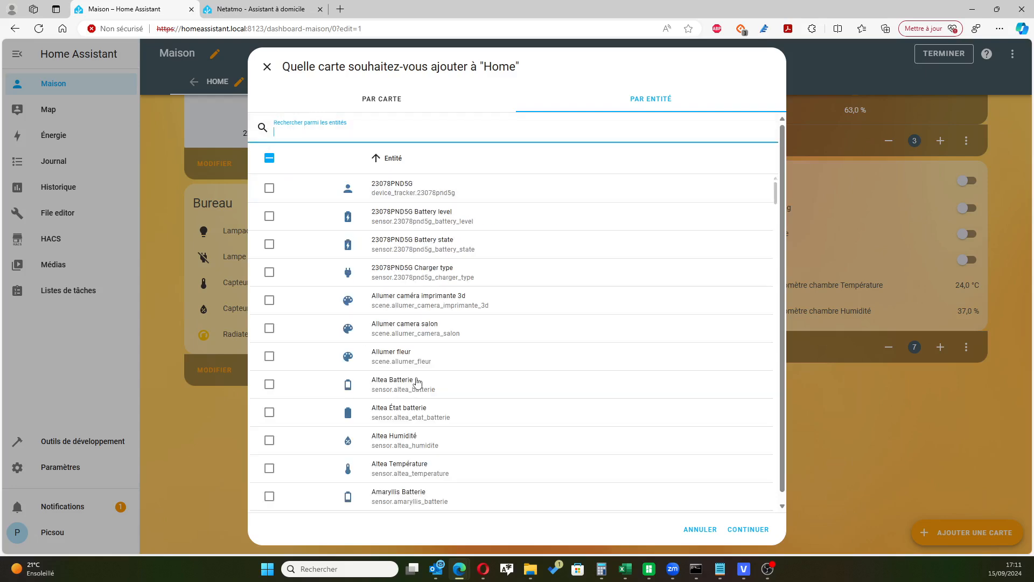
scroll(648, 351, down, 1)
scroll(649, 351, down, 8)
scroll(649, 351, up, 9)
click(748, 529)
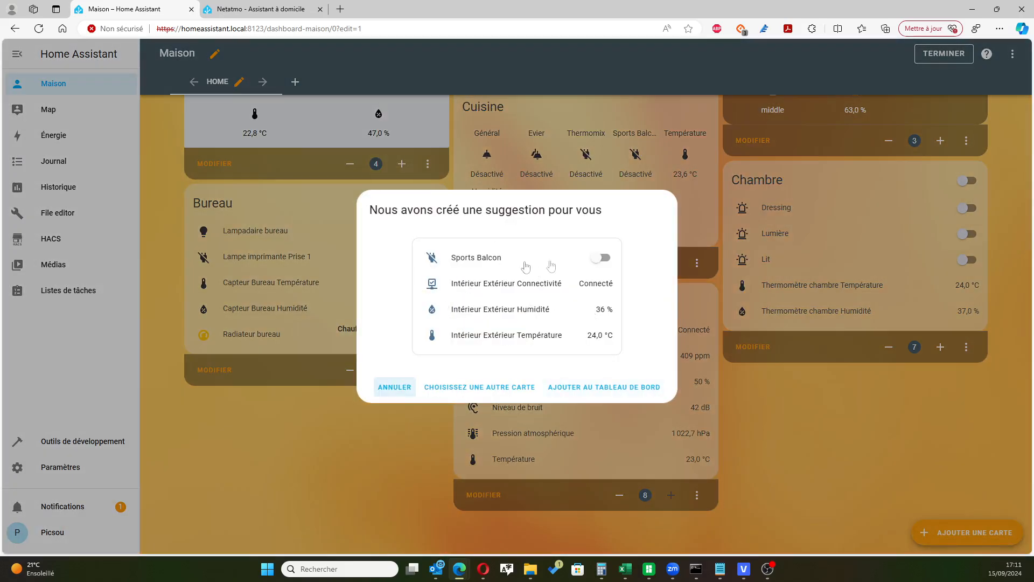
click(612, 394)
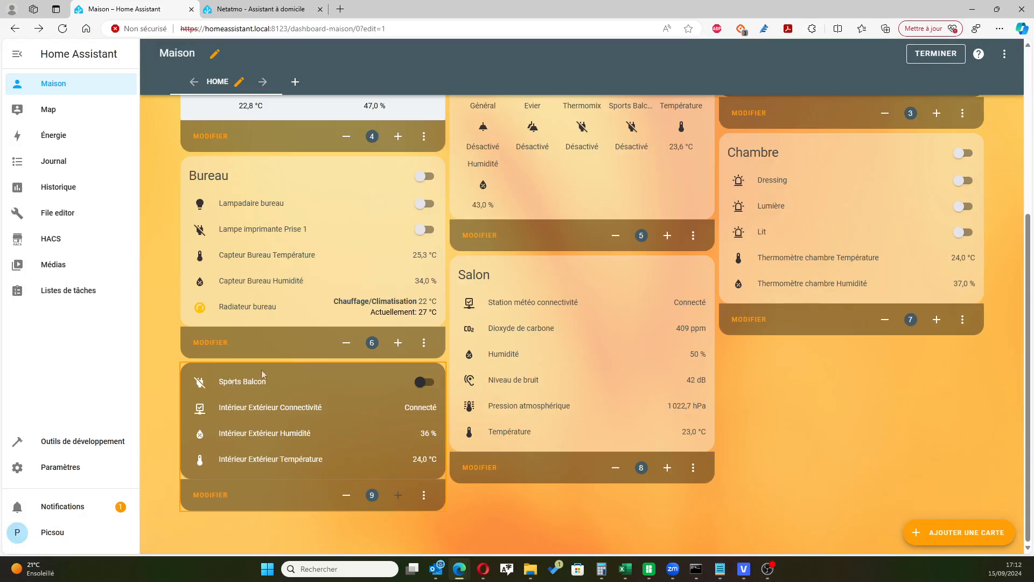
Step: Open the new card's configuration and set its title to "Extérieur"
click(214, 495)
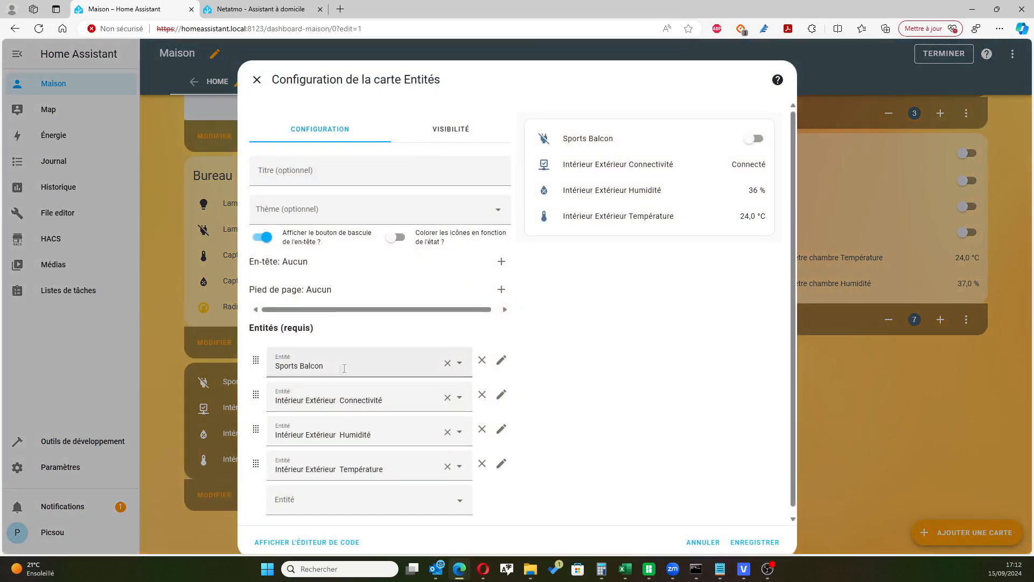
click(324, 168)
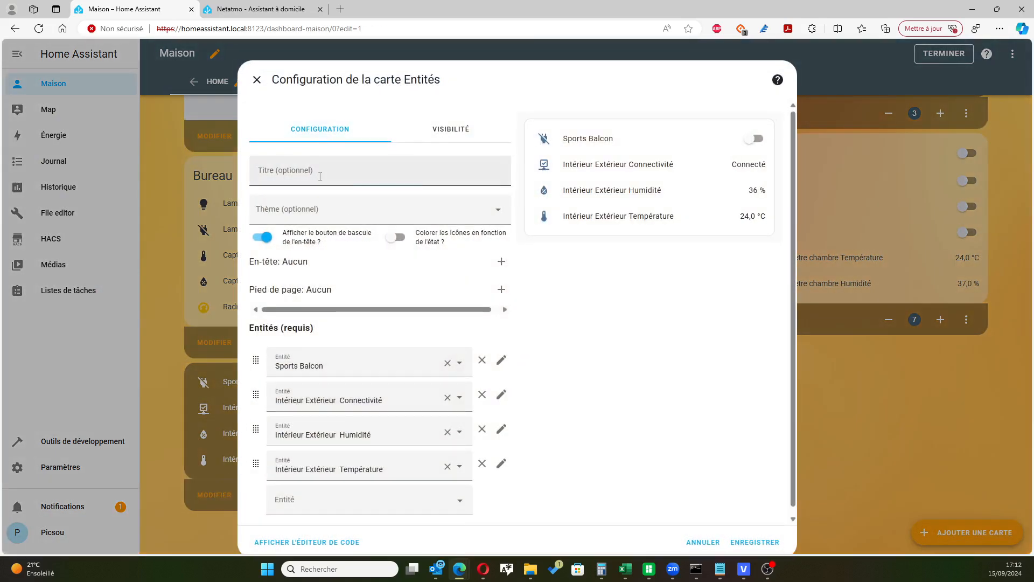
double_click(426, 80)
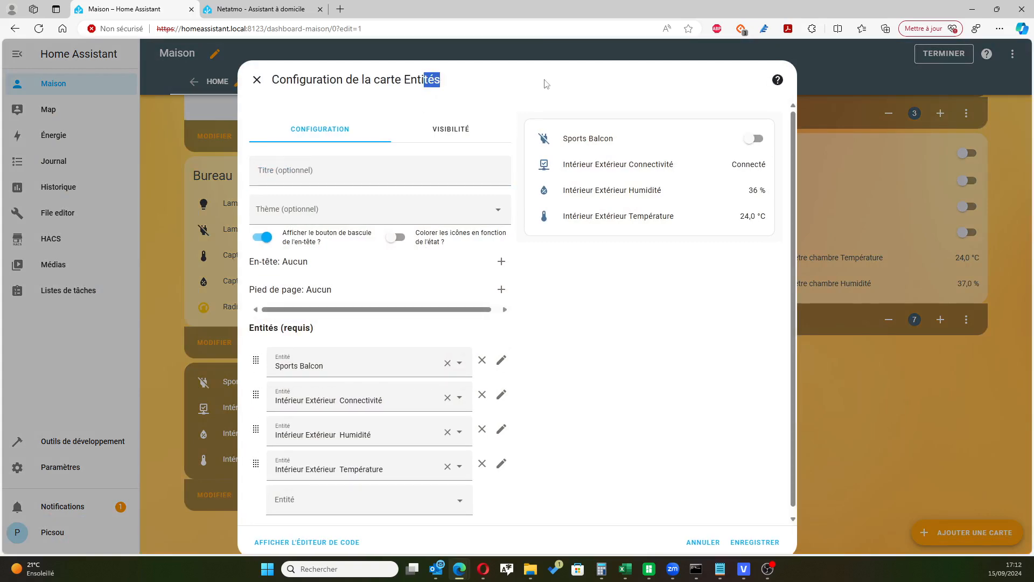
click(317, 177)
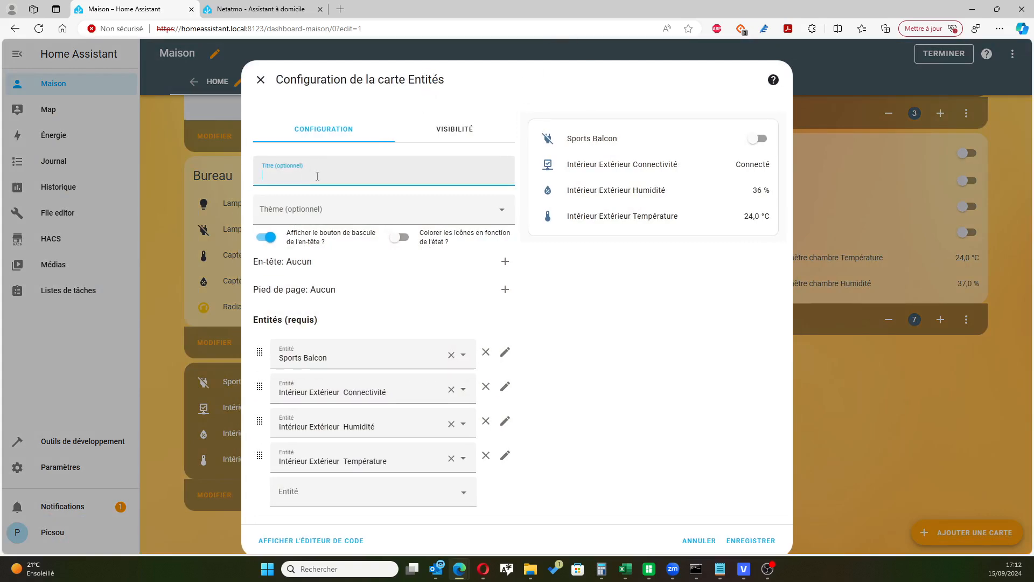
text(Extérieur)
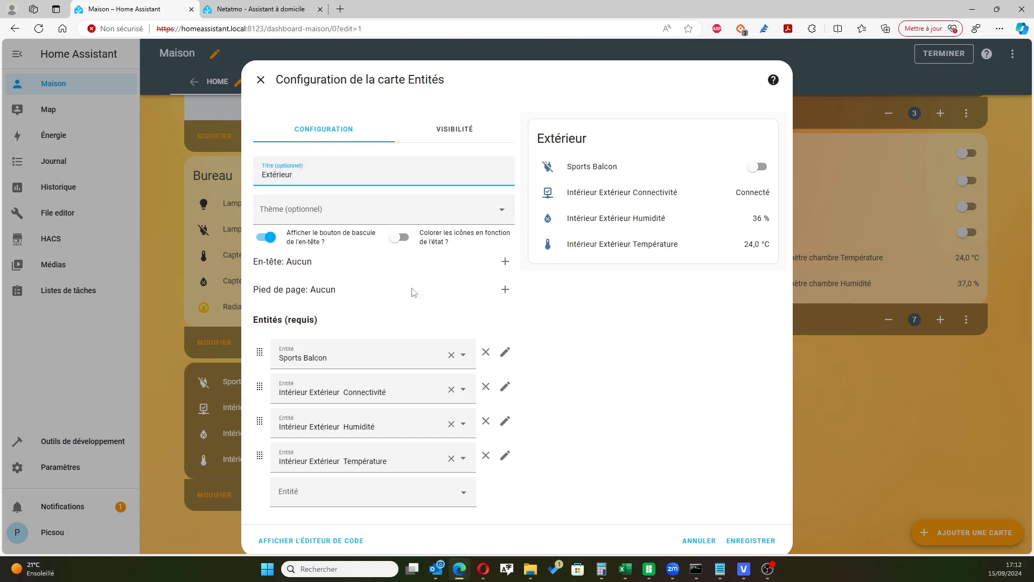
Step: Name the Sports Balcon row of the Extérieur card "Spots"
click(505, 353)
click(313, 242)
text(Spots)
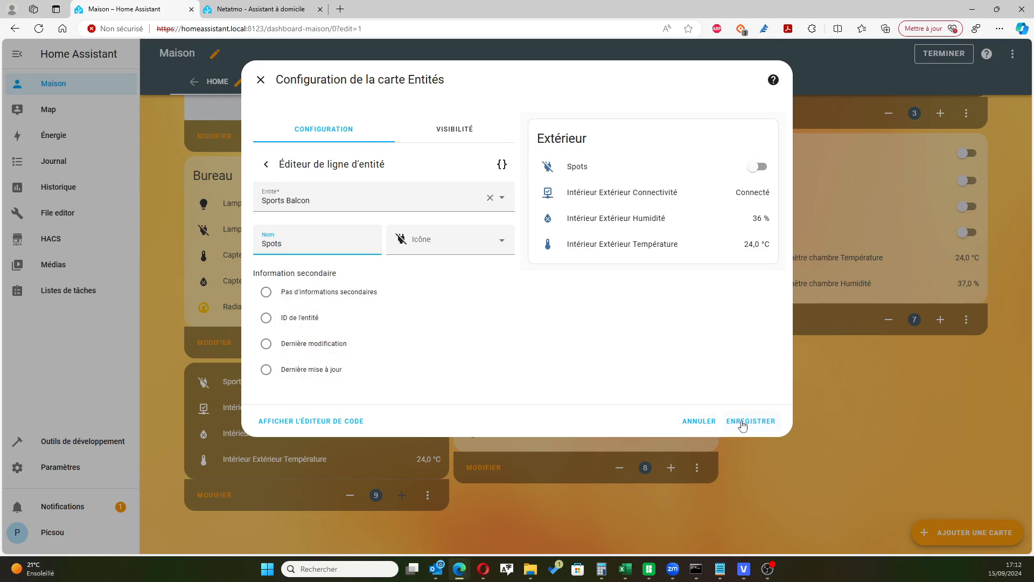
click(264, 170)
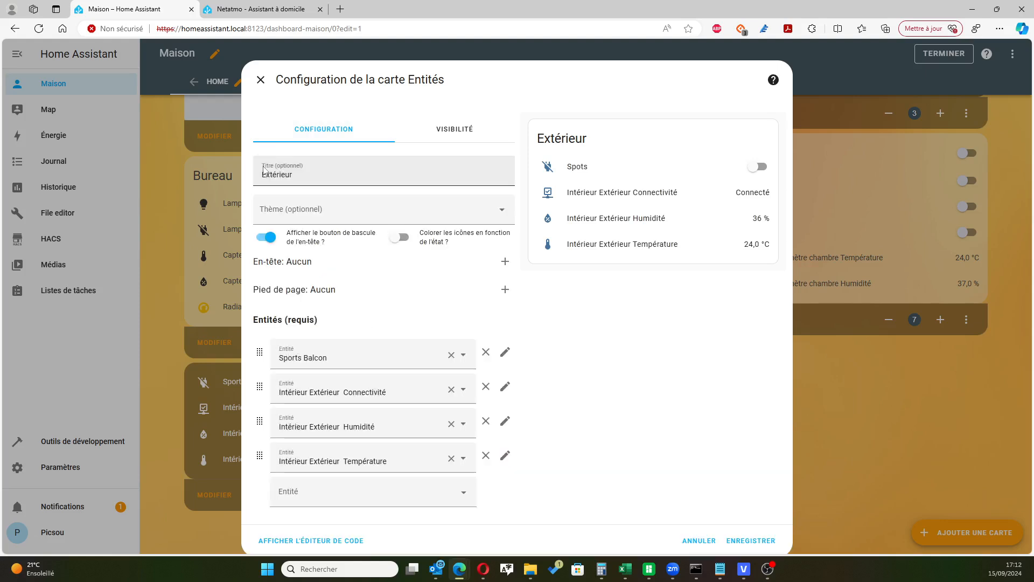
Step: Name the Intérieur Extérieur Connectivité row "Station météo connectivité"
click(504, 388)
click(298, 239)
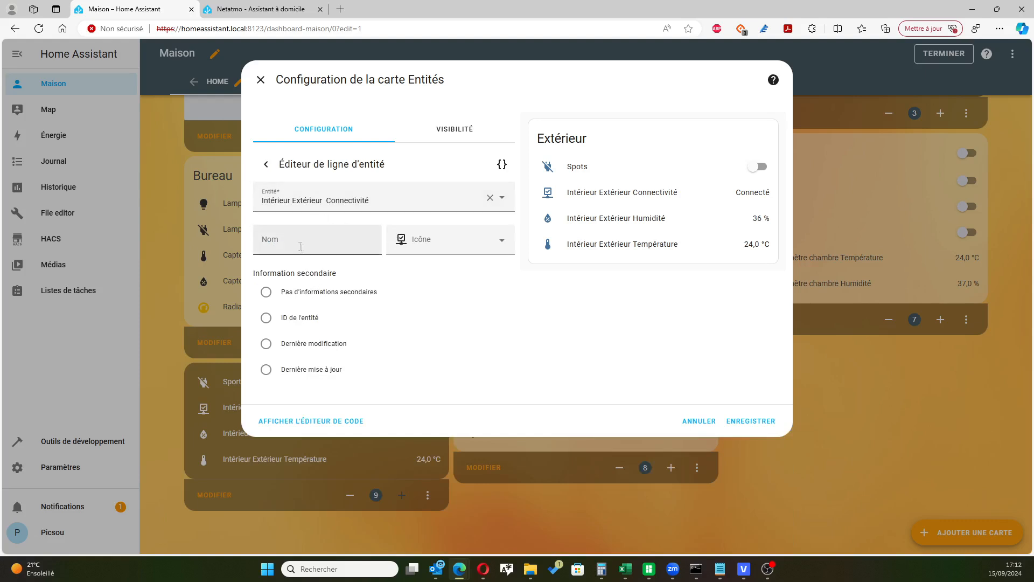
text(Station météo connectivité)
click(546, 336)
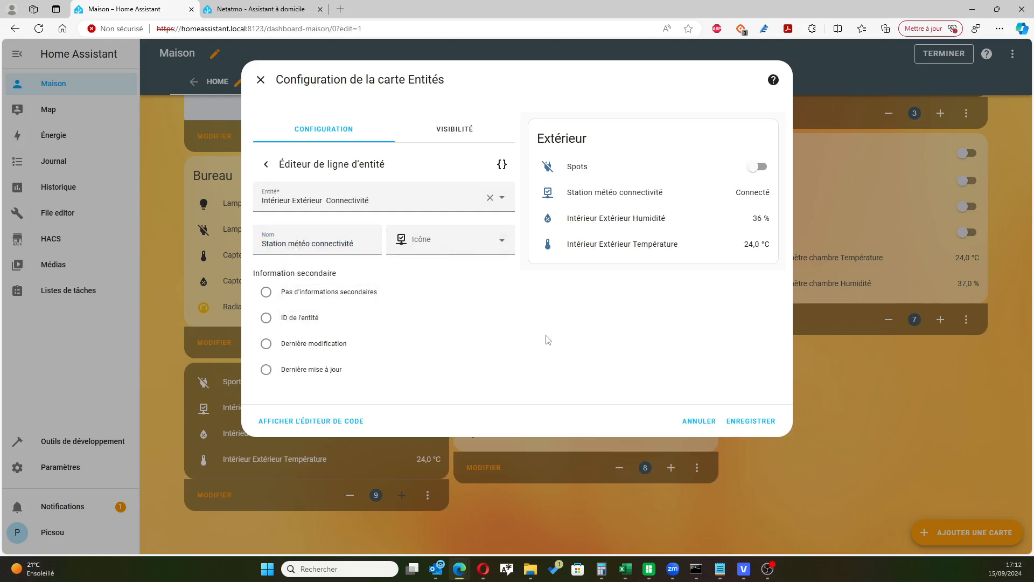
click(266, 164)
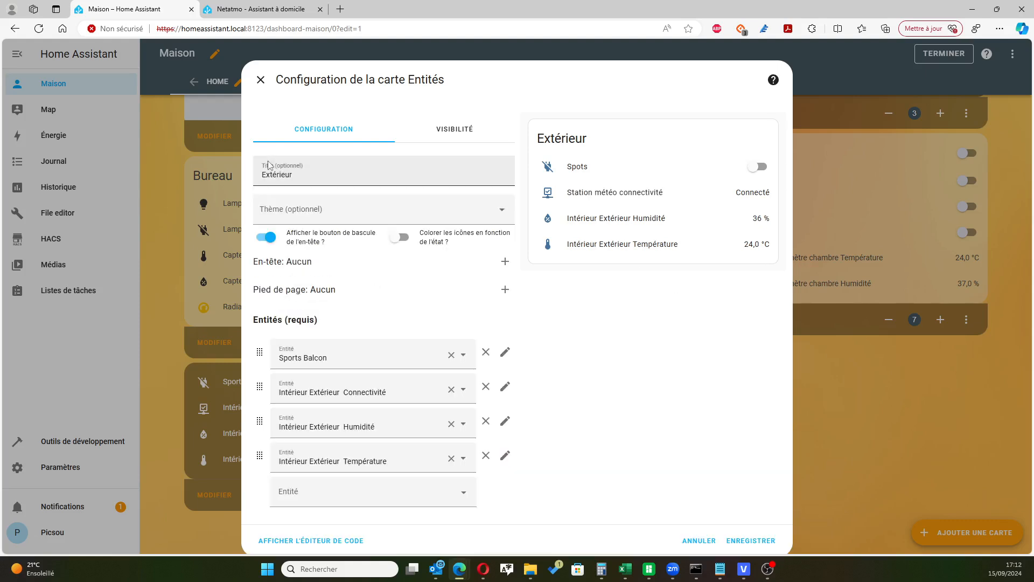
Step: Name the Intérieur Extérieur Humidité row "Humidité"
click(505, 421)
click(298, 237)
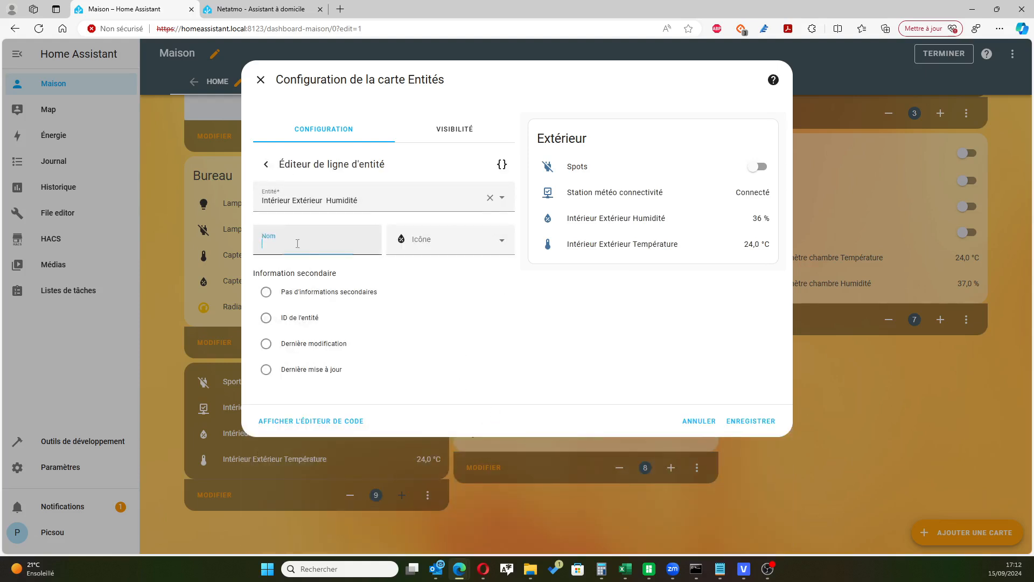
text(Humidité)
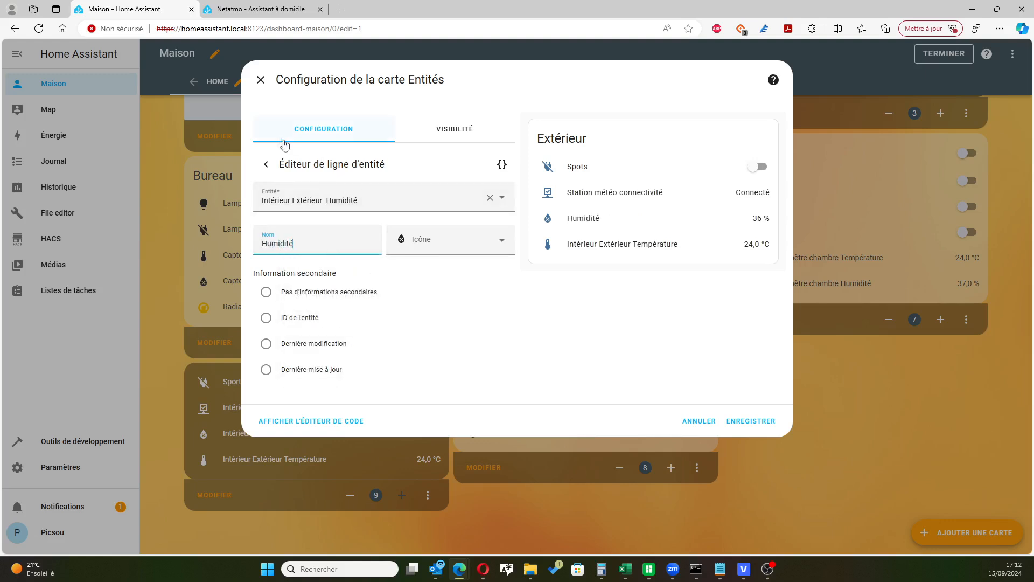
click(265, 163)
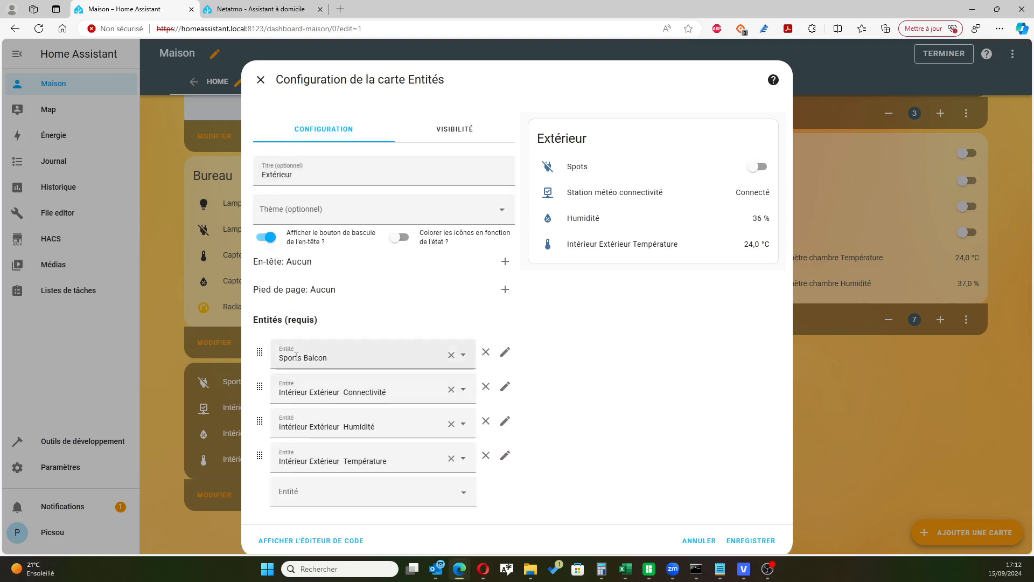
Step: Name the Intérieur Extérieur Température row "Température"
click(505, 456)
click(310, 240)
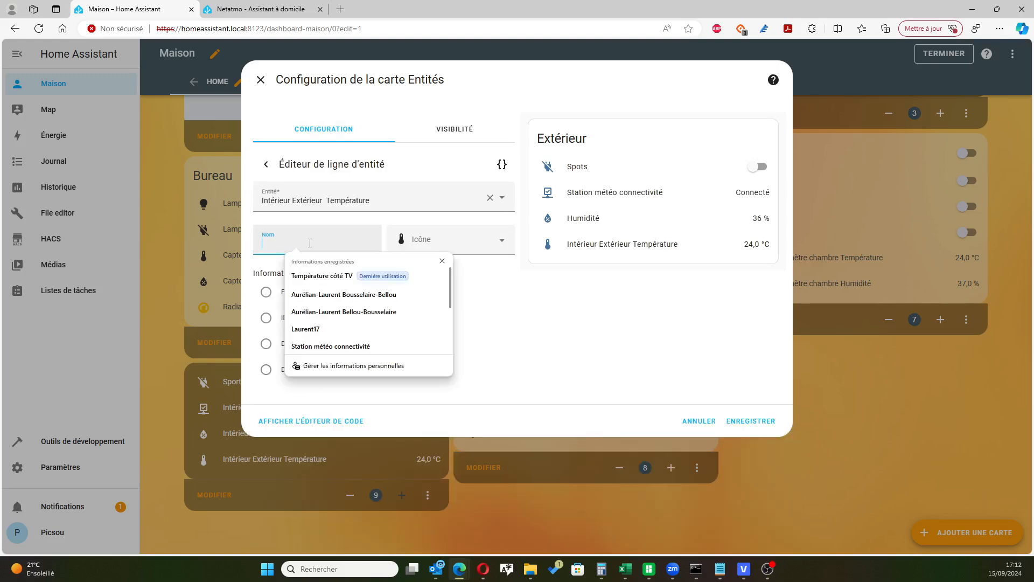
text(Température)
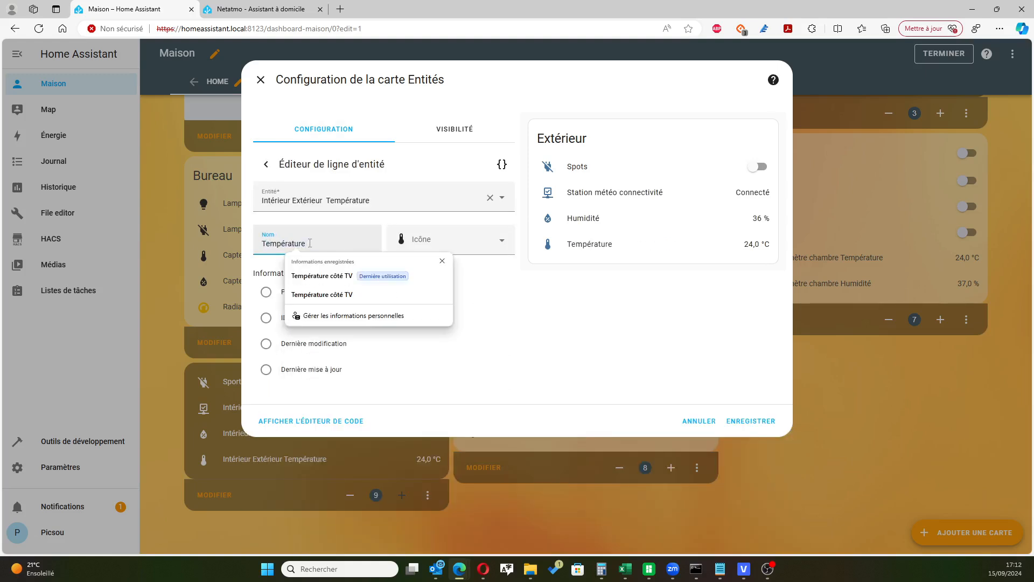
click(572, 334)
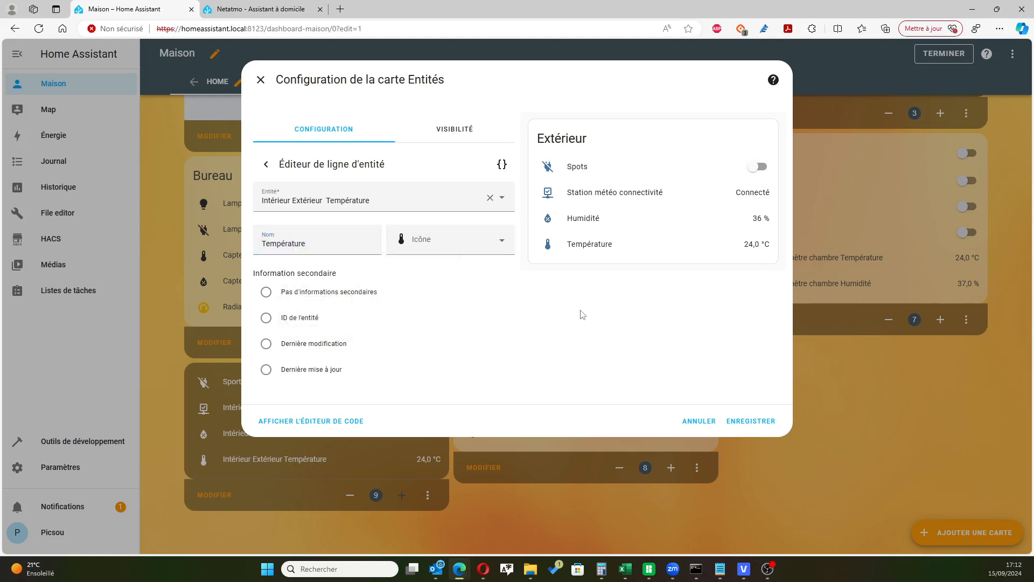
click(266, 164)
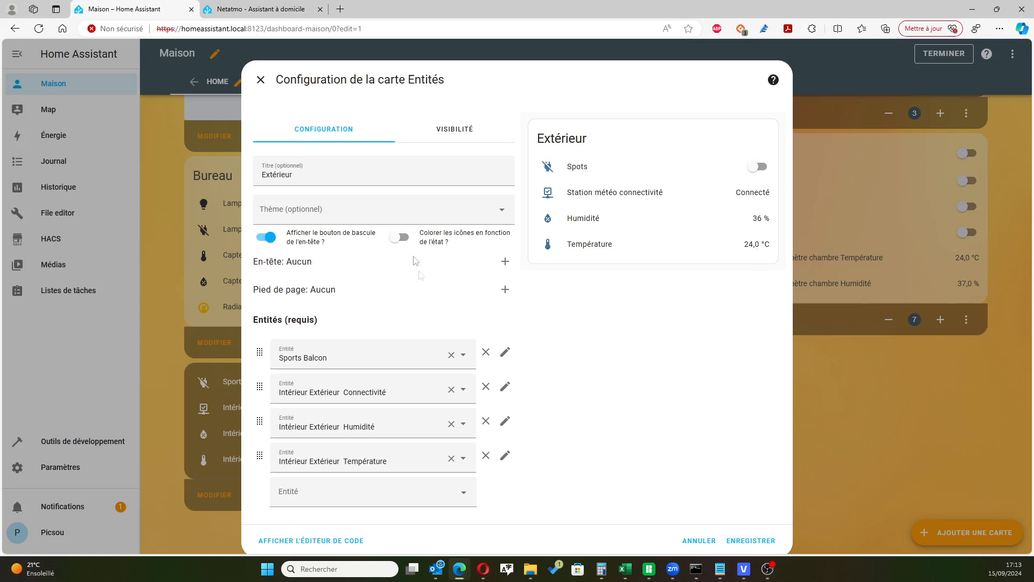
Step: Enable state-based icon colouring on the Extérieur card, save it and check it on the Home view
click(400, 237)
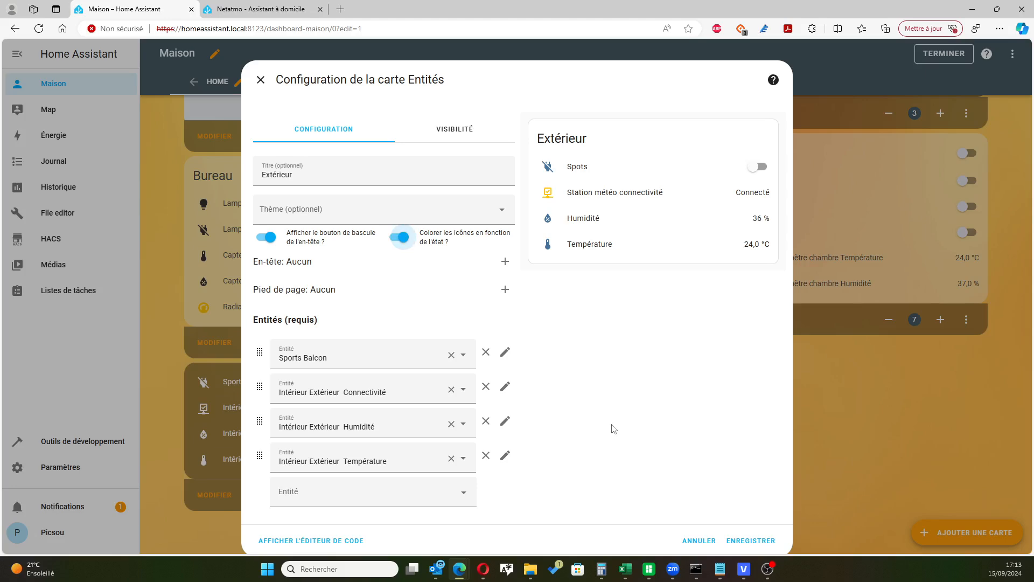
click(757, 541)
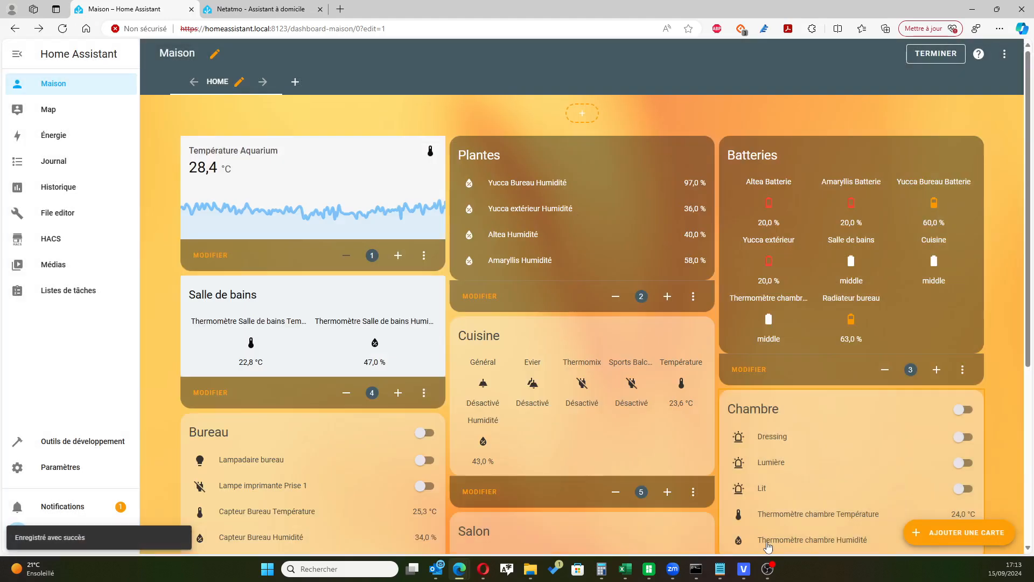
scroll(629, 252, down, 5)
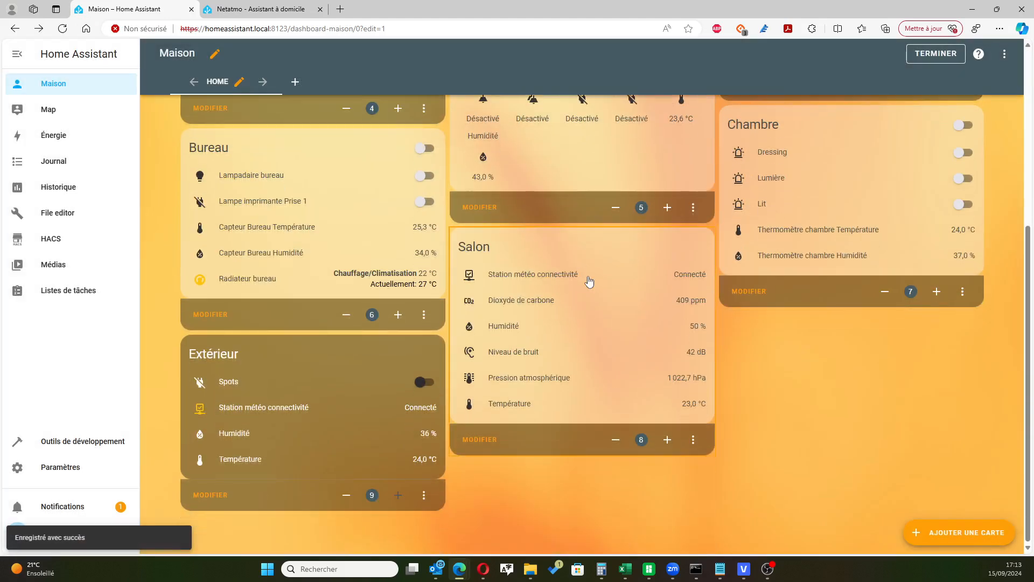
Step: Enable state-based icon colouring on the Salon card and save it
scroll(517, 492, up, 1)
click(489, 494)
click(397, 237)
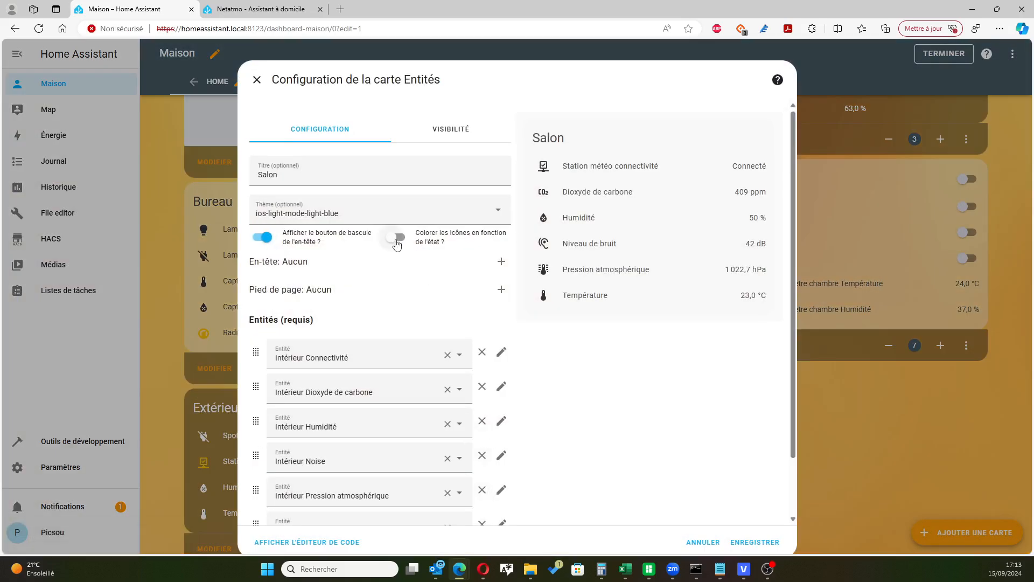
click(755, 542)
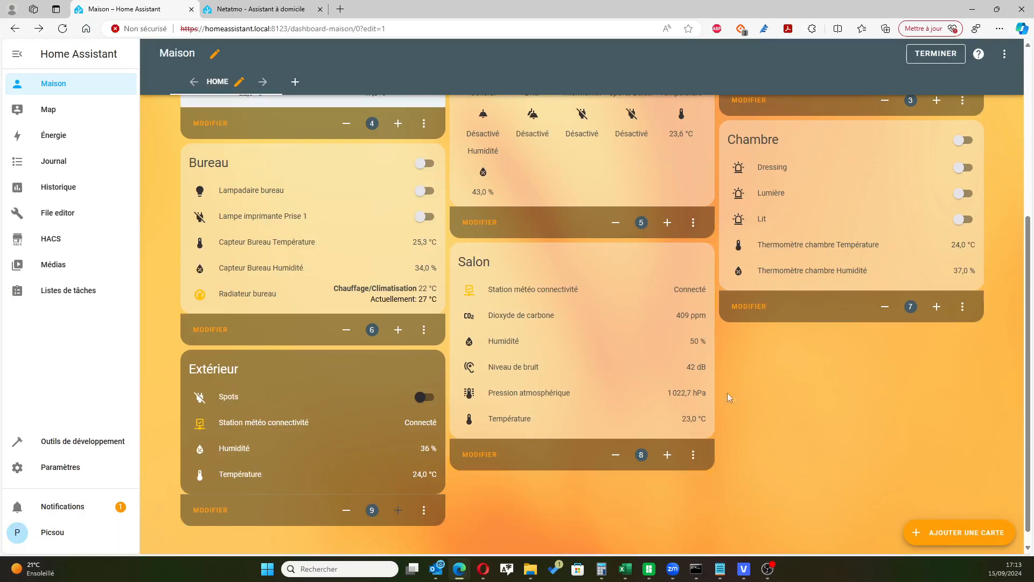
Step: Add the Intérieur Extérieur Batterie entity to the Batteries card and save it
scroll(560, 334, up, 5)
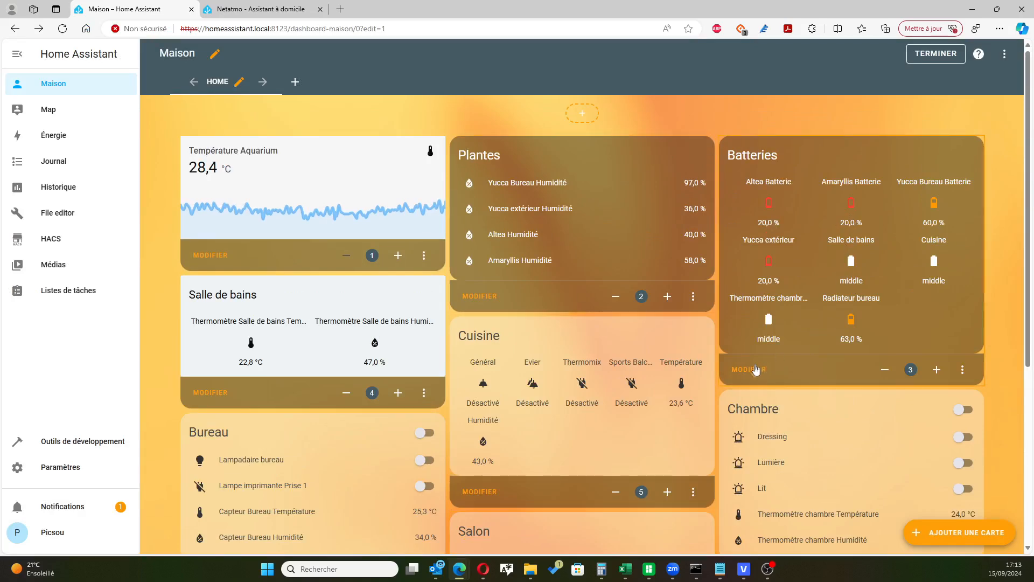
click(751, 369)
scroll(408, 296, down, 3)
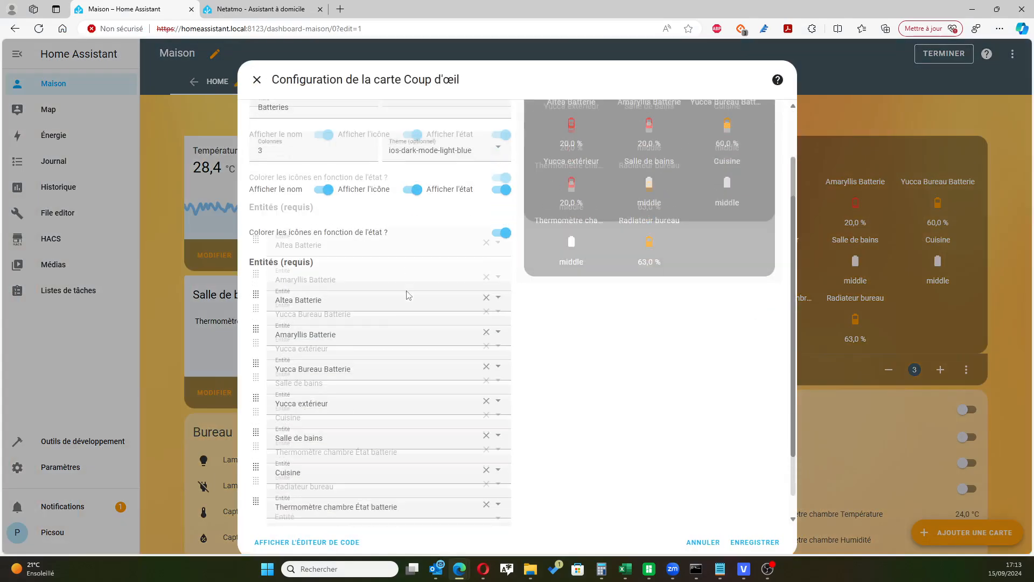
click(331, 499)
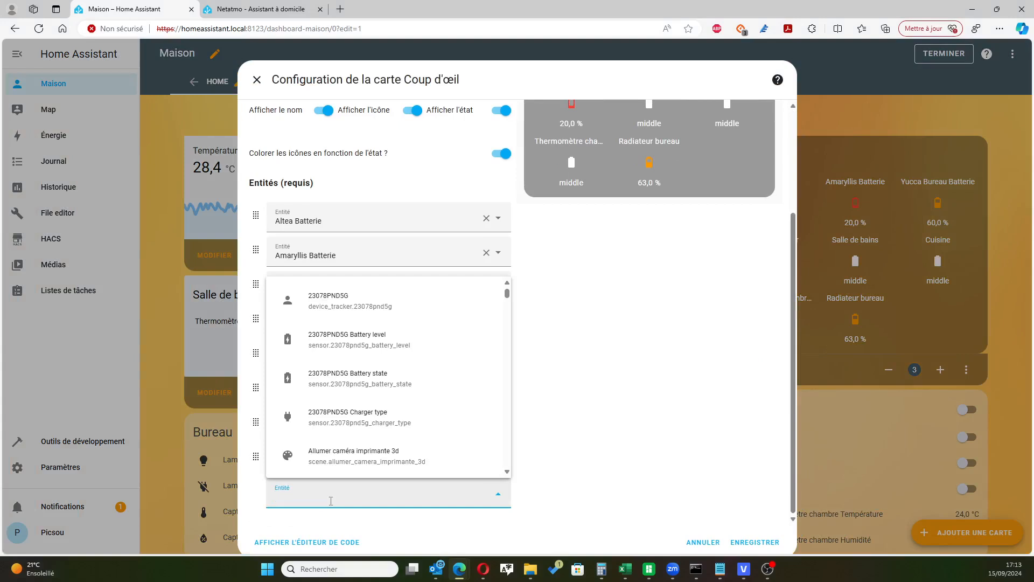
text(extérie)
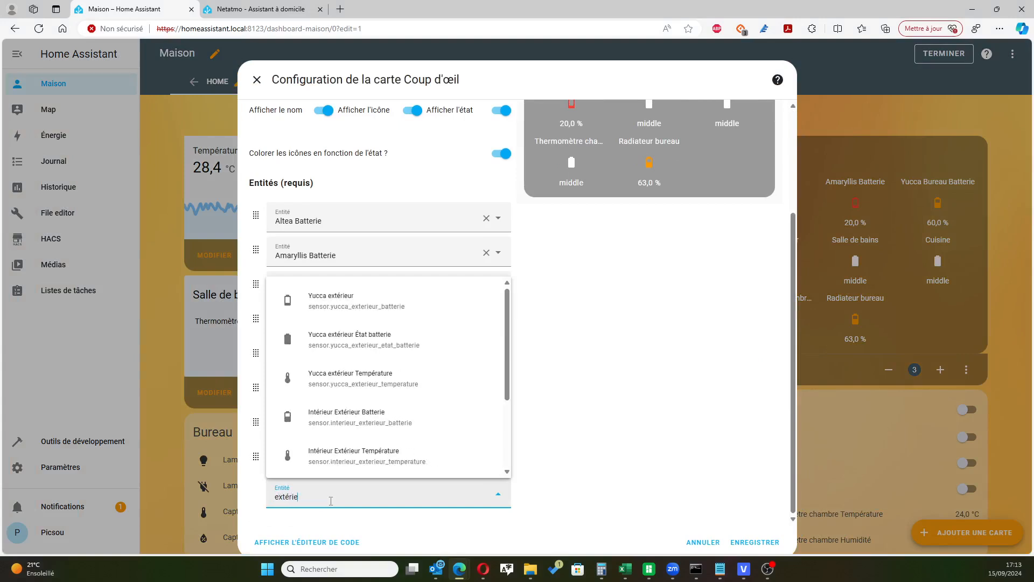
text(ur)
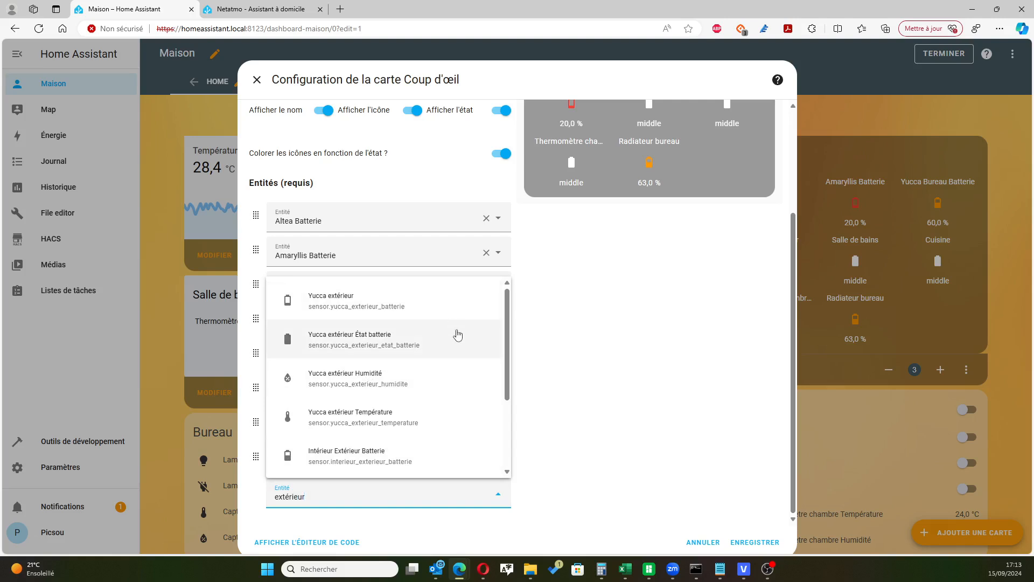
scroll(458, 335, down, 1)
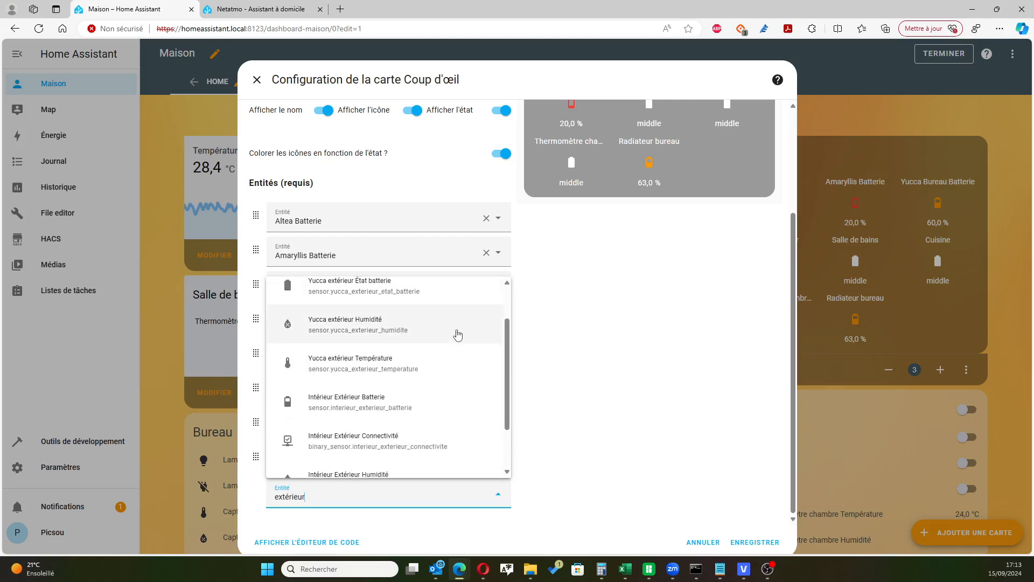
click(388, 409)
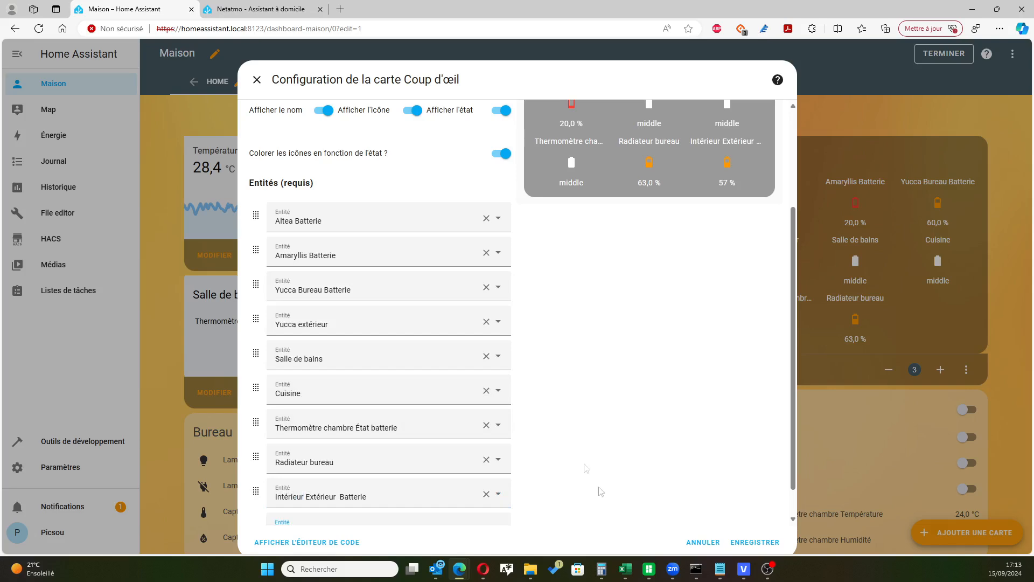
click(754, 543)
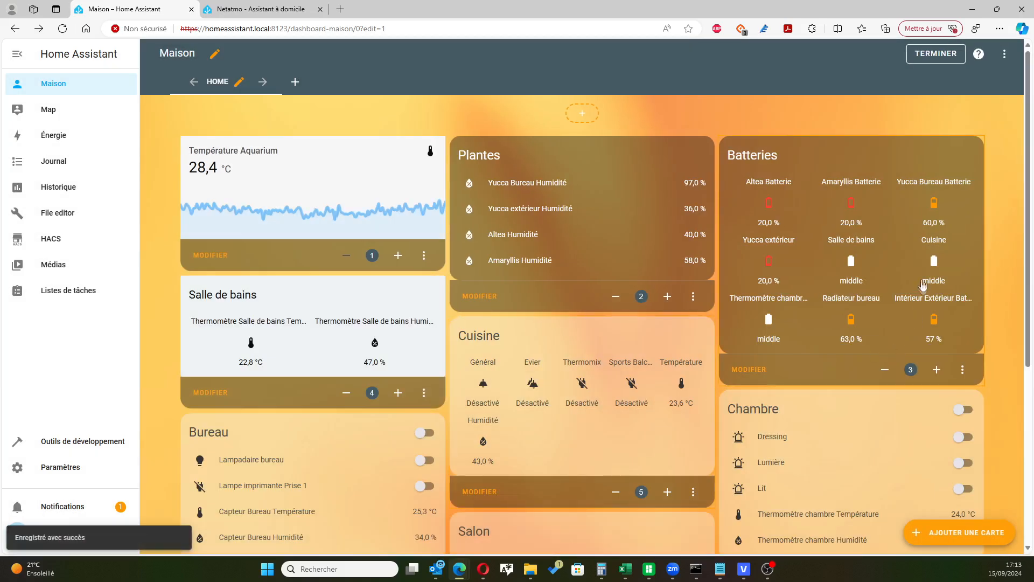
Step: Examine the Batteries card's configuration for a way to rename the Intérieur Extérieur Batterie entity, and save the card
scroll(919, 262, down, 2)
scroll(919, 261, up, 1)
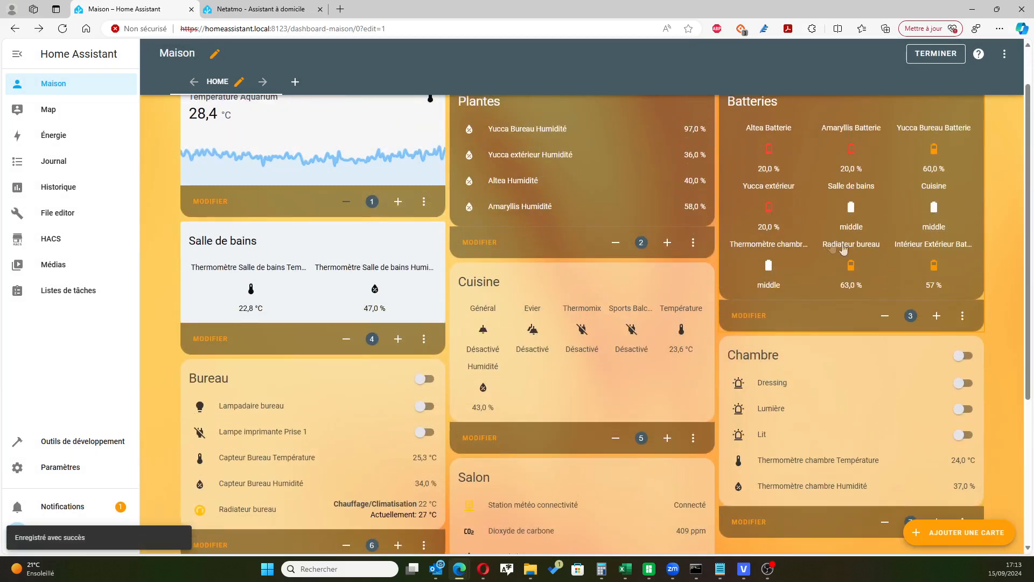
click(767, 317)
scroll(426, 458, down, 3)
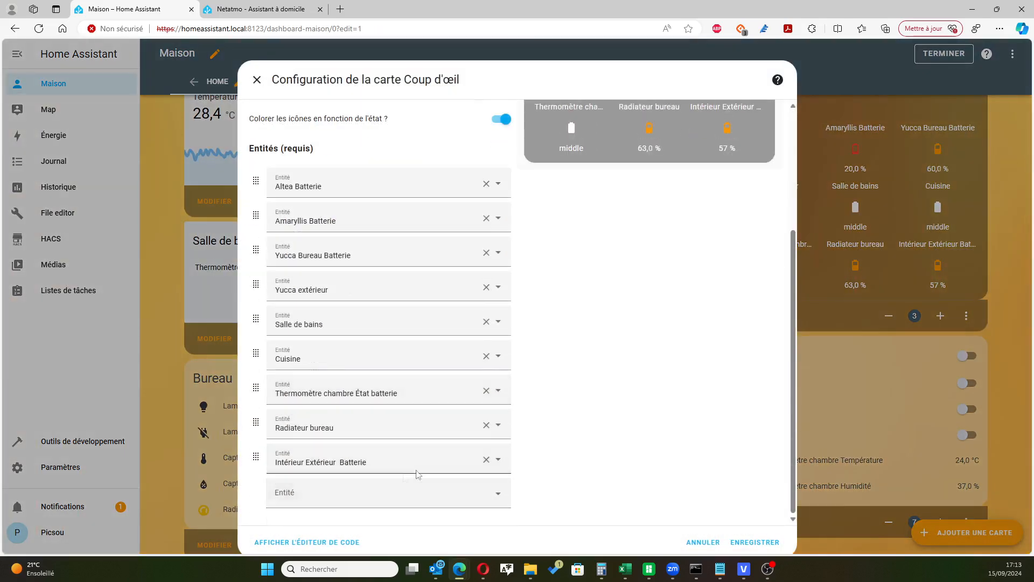
click(497, 459)
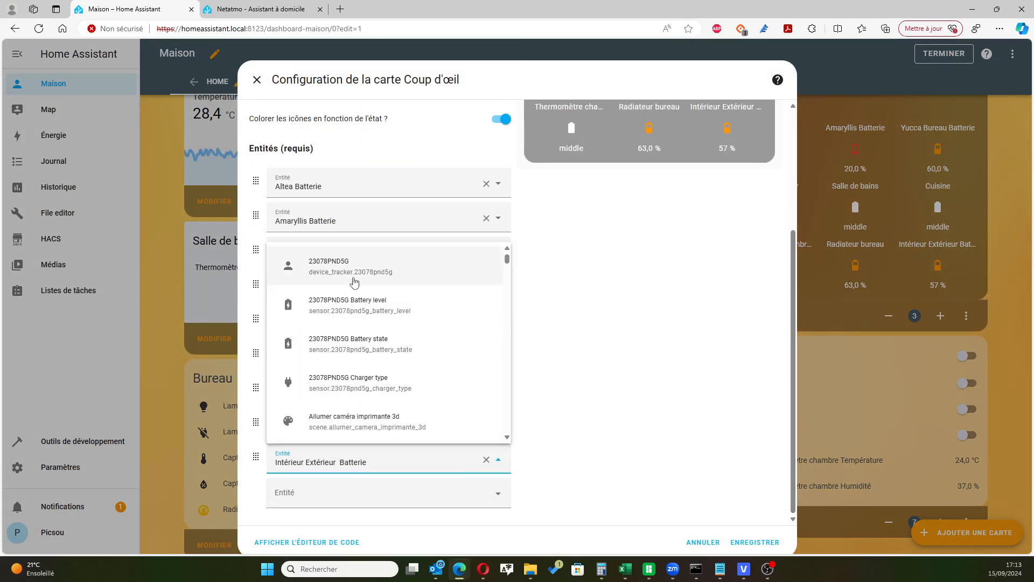
click(592, 420)
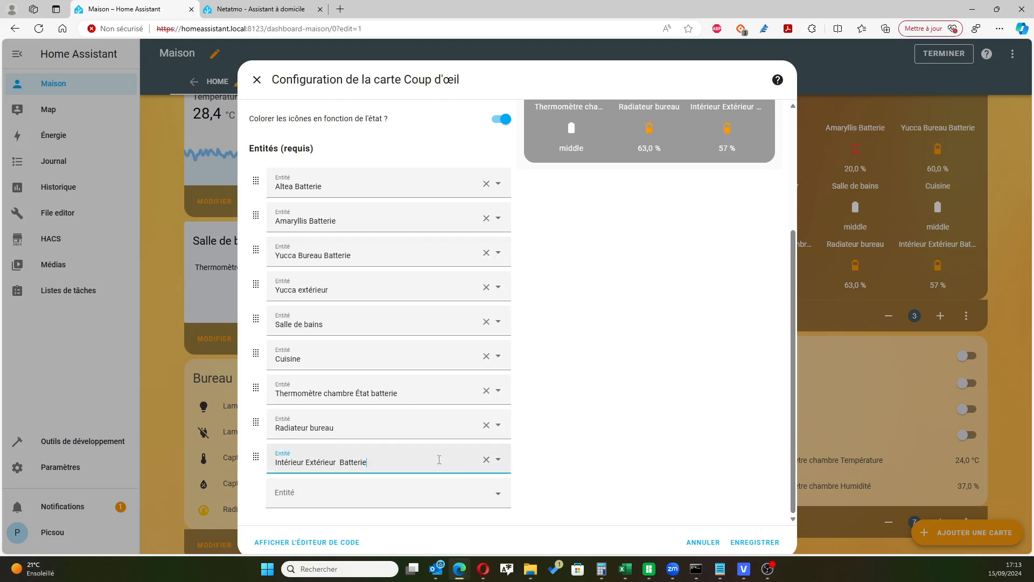
click(397, 459)
click(587, 431)
scroll(585, 431, up, 4)
scroll(578, 418, down, 4)
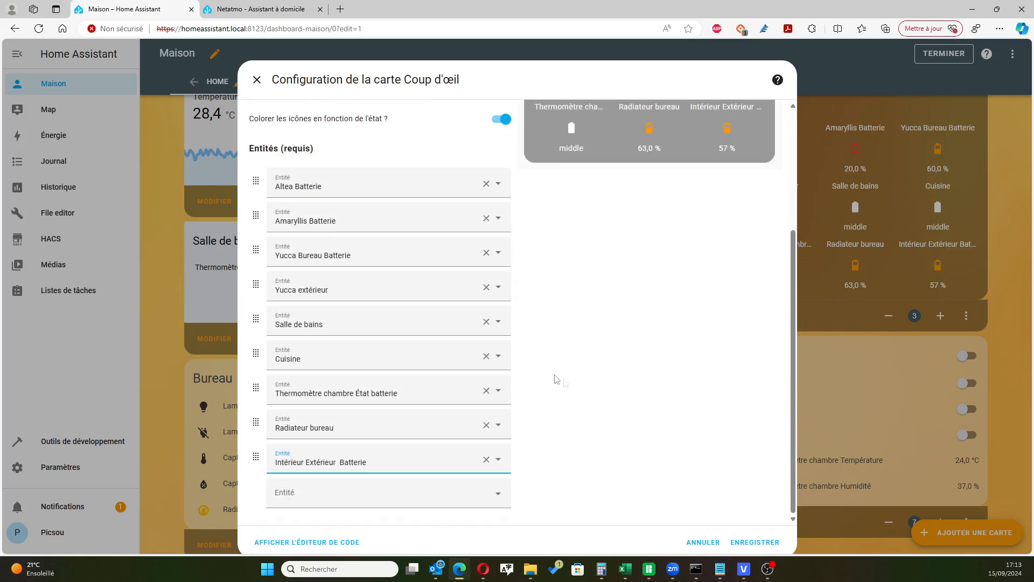
scroll(639, 426, up, 4)
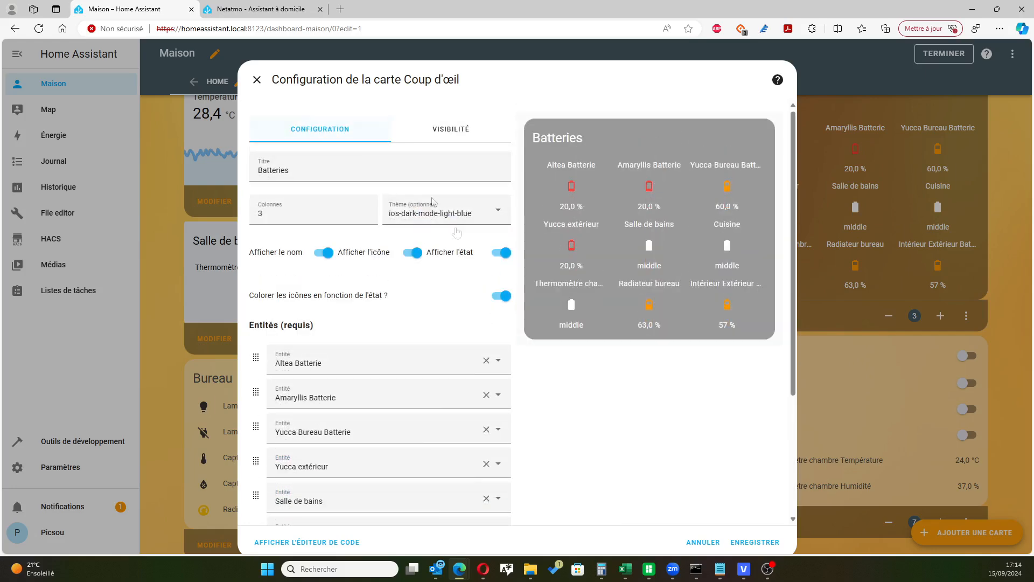
scroll(488, 315, down, 3)
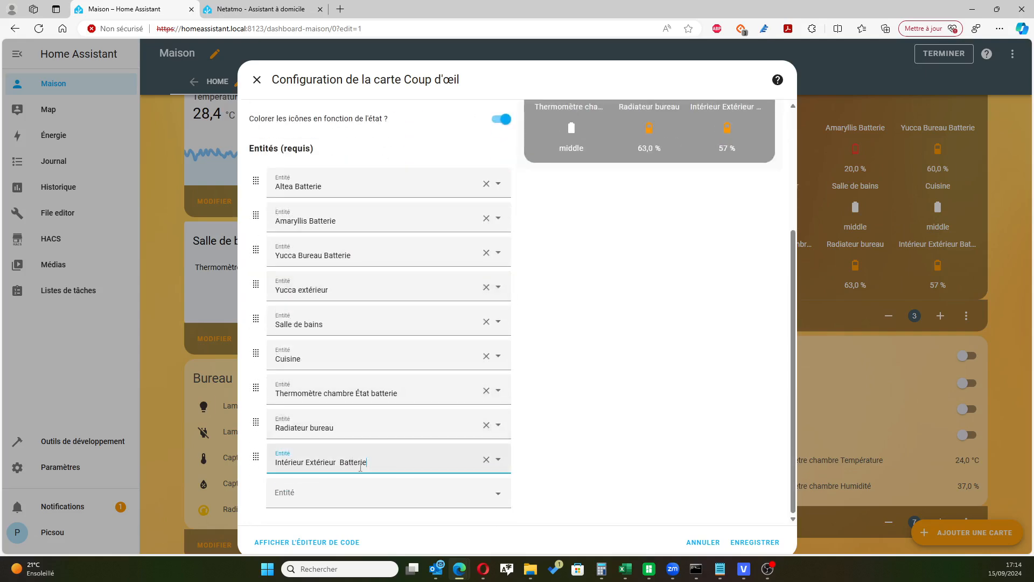
click(498, 461)
click(512, 463)
click(741, 543)
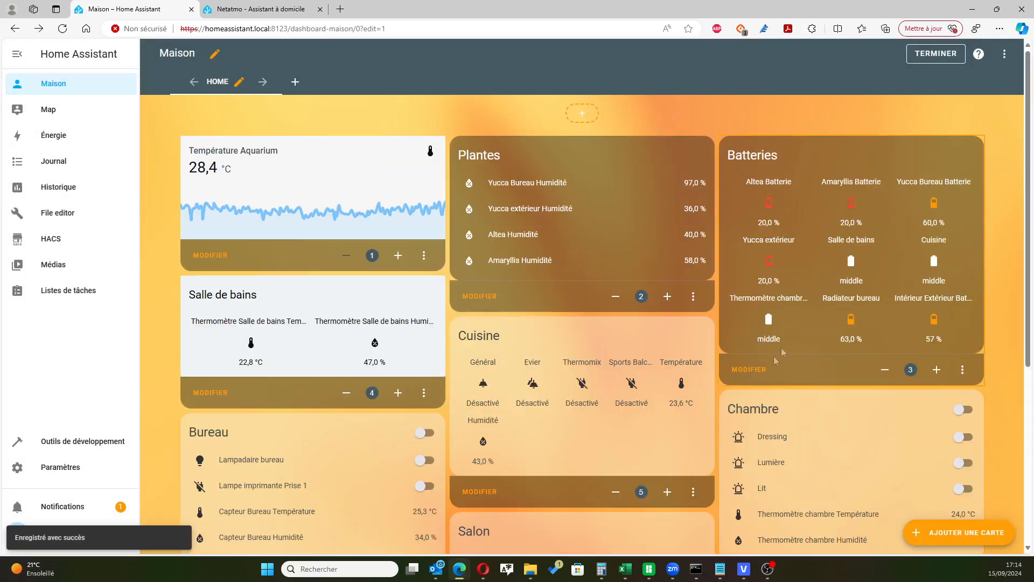
Step: Recheck the Batteries card's title, display options and entity list, and save the card
click(755, 375)
scroll(577, 418, down, 3)
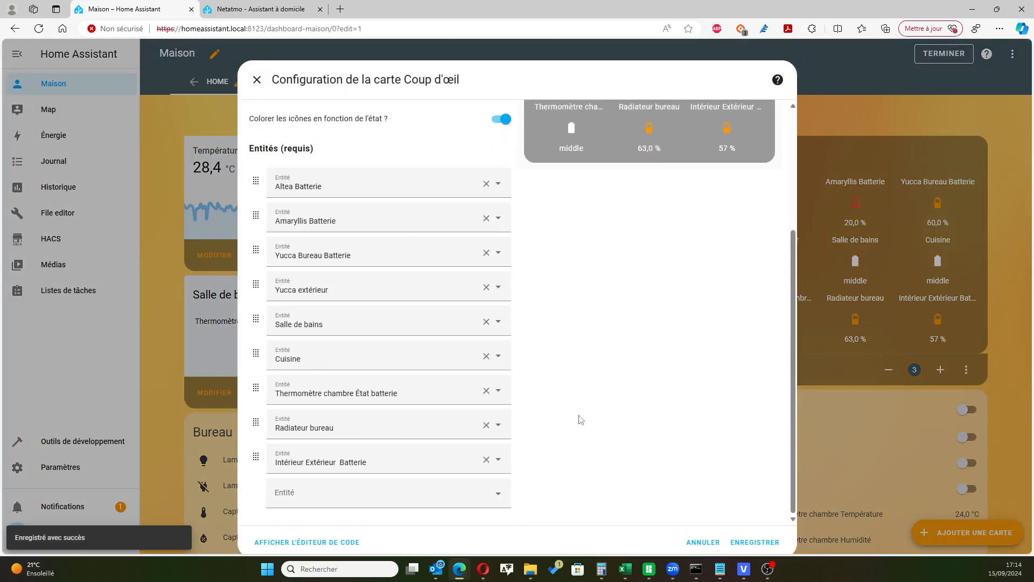
scroll(377, 329, up, 3)
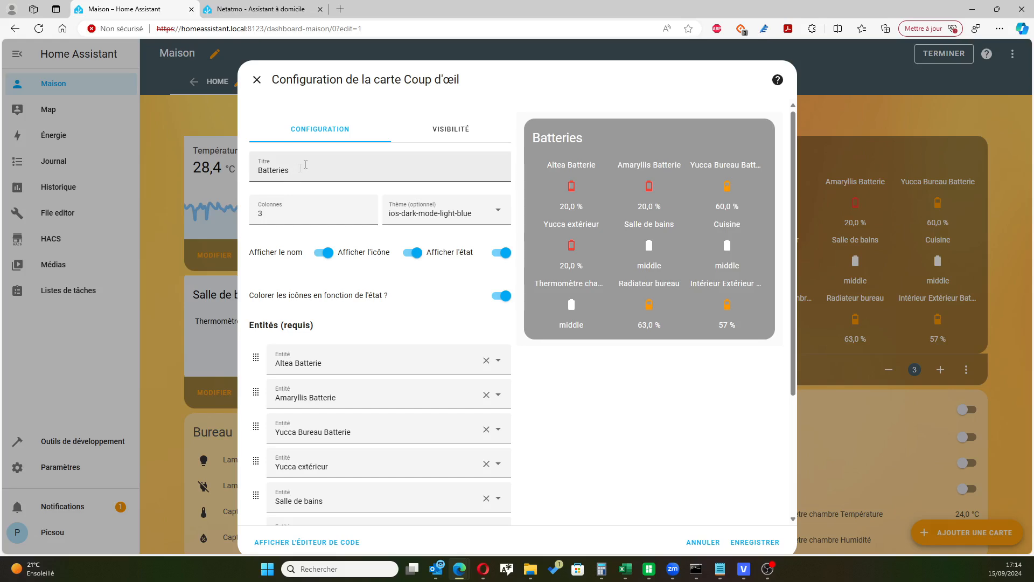
scroll(561, 416, down, 3)
click(754, 542)
Step: Review the Batteries, Salon and Extérieur cards on the Home view
scroll(851, 283, down, 3)
scroll(853, 284, up, 2)
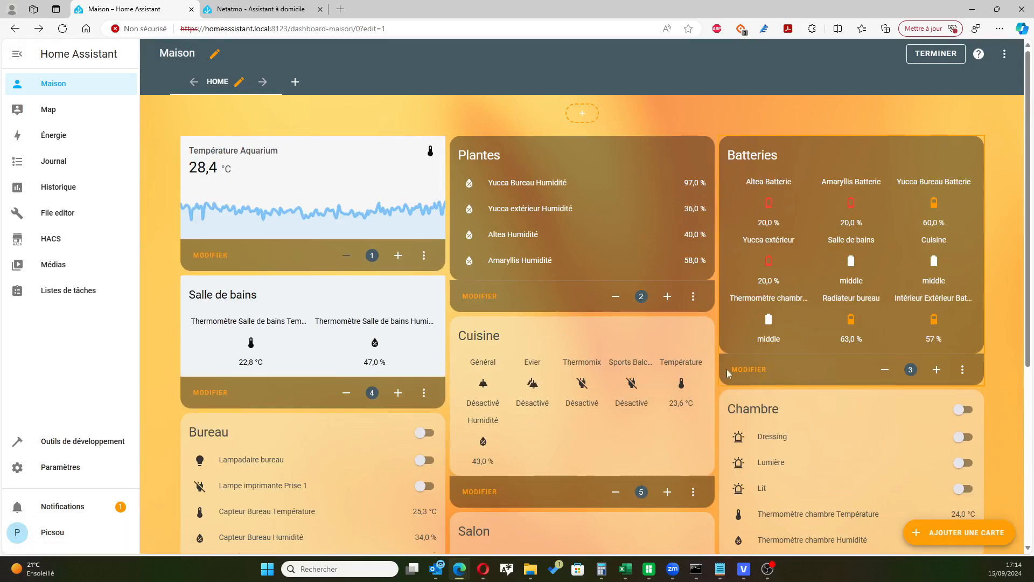
scroll(725, 370, down, 2)
scroll(784, 295, up, 1)
scroll(460, 336, down, 4)
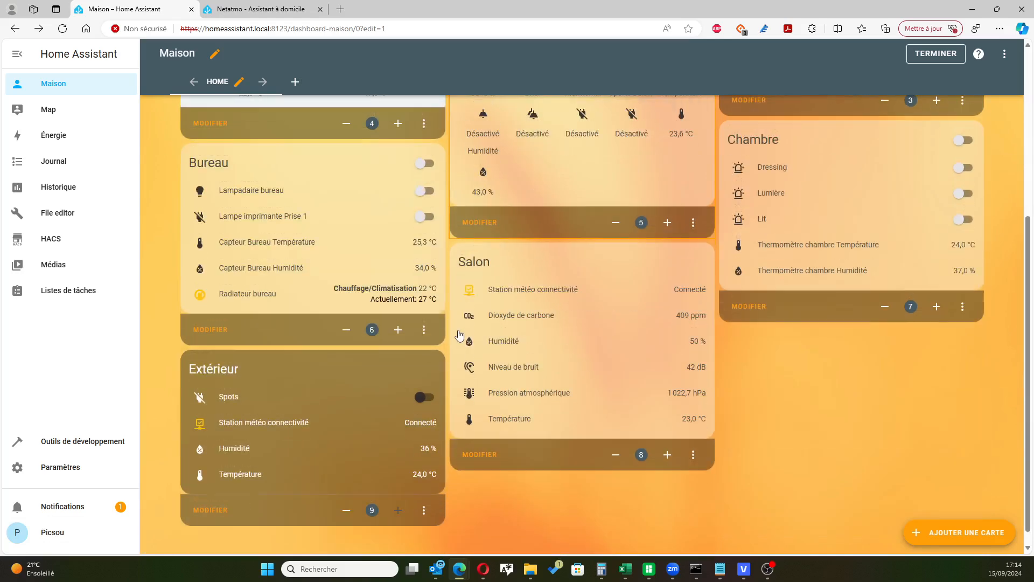
scroll(571, 361, up, 1)
scroll(572, 362, down, 1)
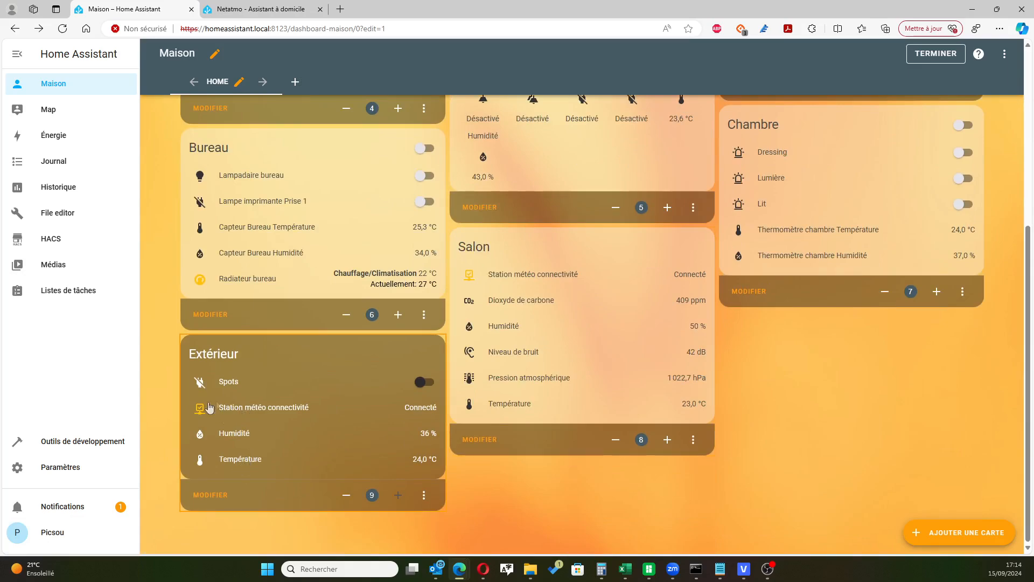
scroll(406, 366, up, 5)
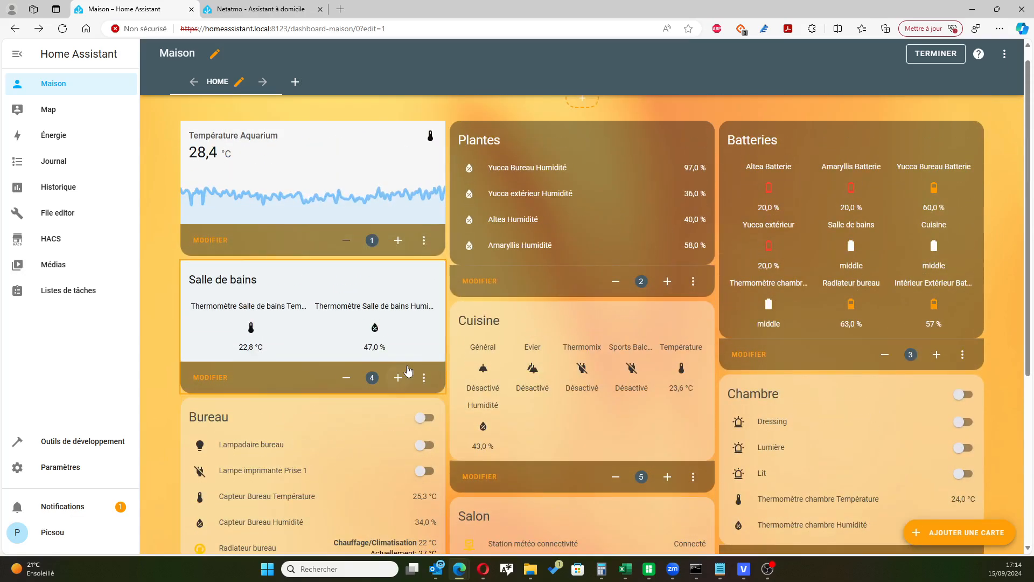
scroll(408, 371, down, 2)
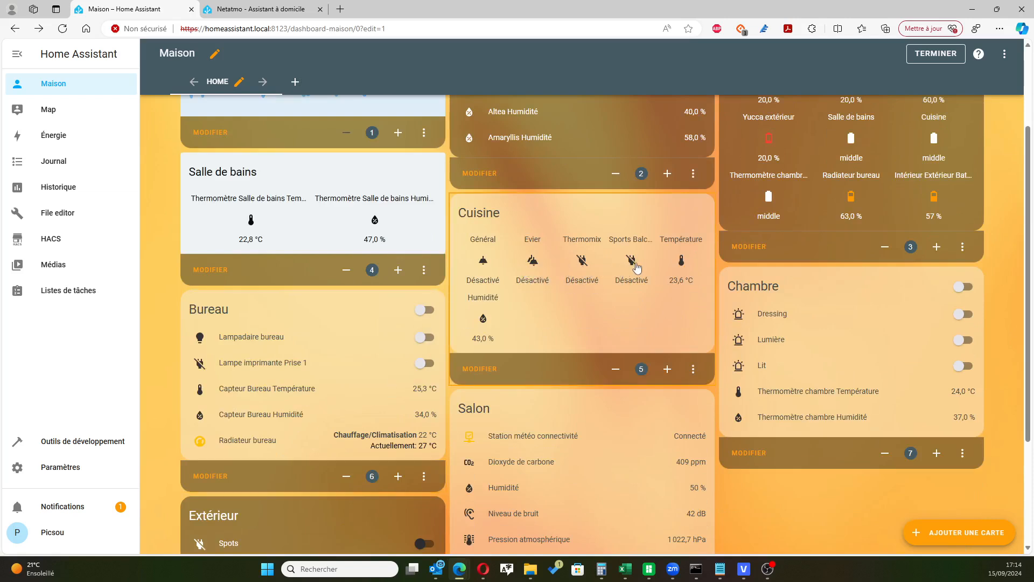
scroll(611, 288, down, 3)
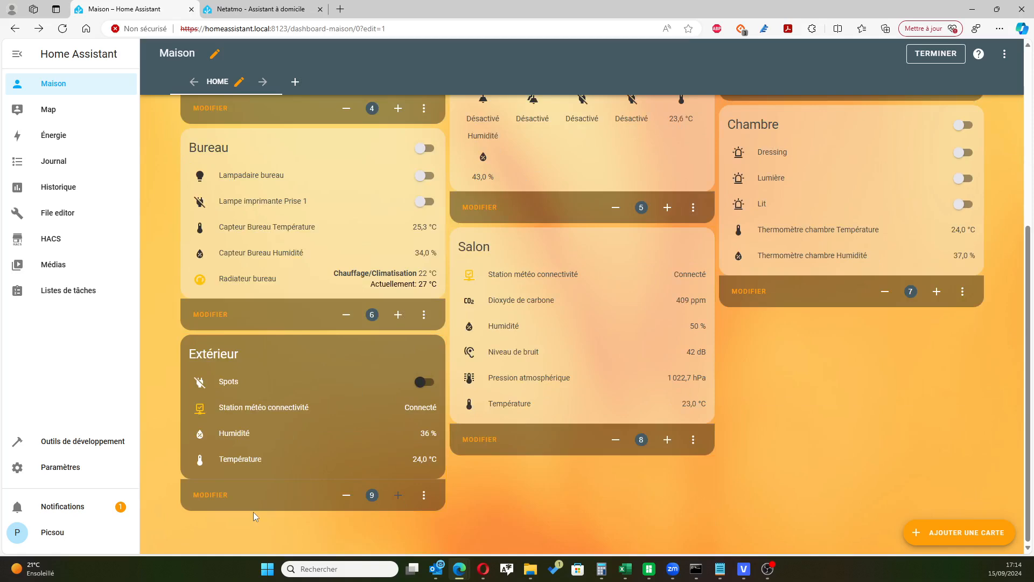
Step: Add the Intérieur Pluviomètre Précipitation and Intérieur Pluviomètre Precipitation today entities to the Extérieur card
click(217, 494)
click(315, 494)
text(préc)
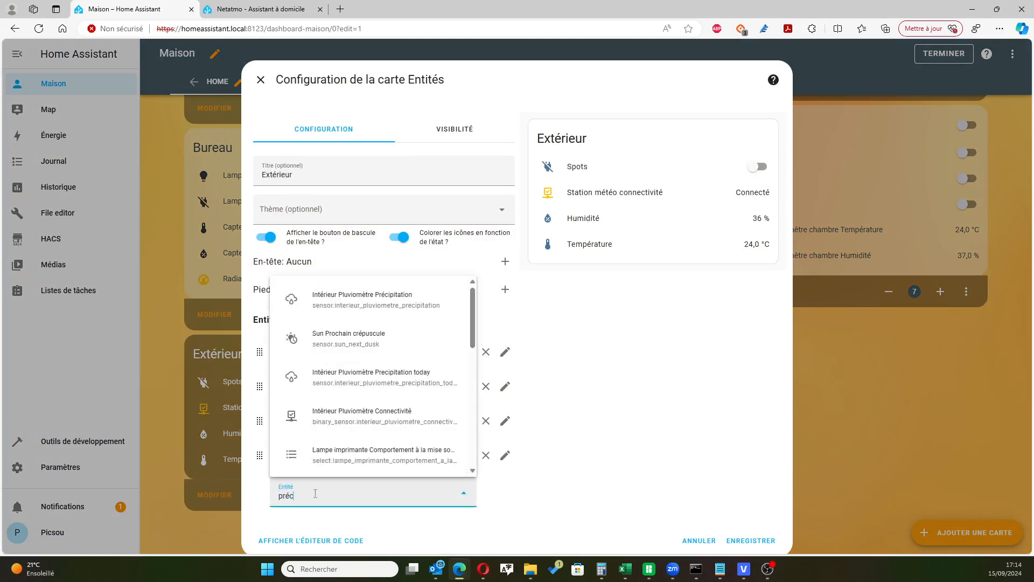
click(419, 310)
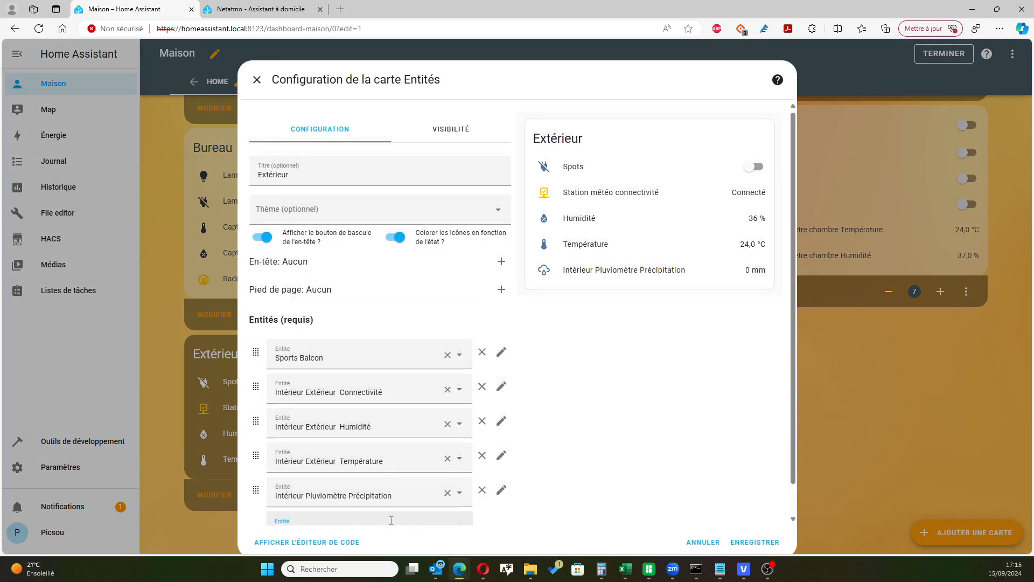
click(334, 492)
text(préci)
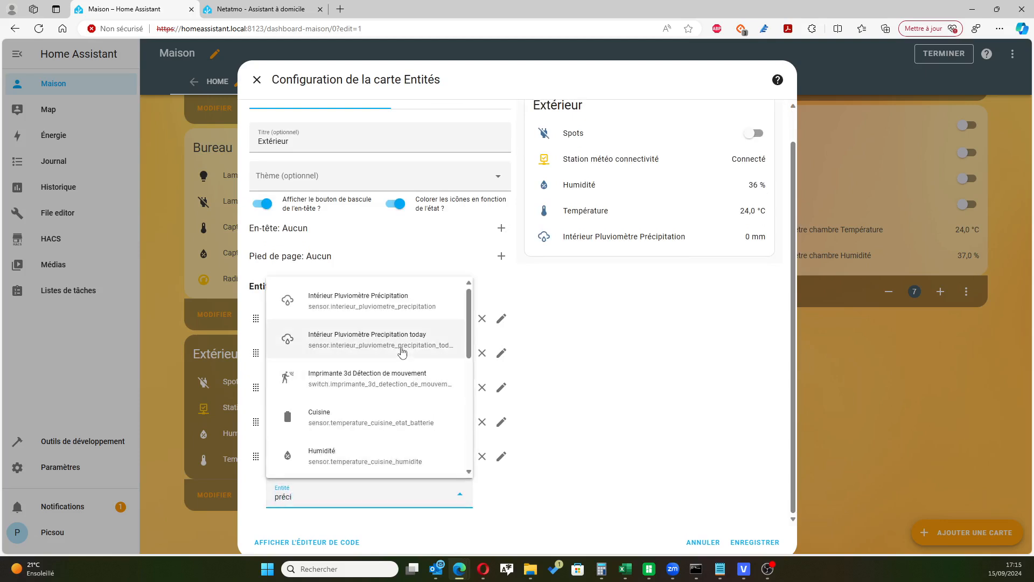
click(377, 339)
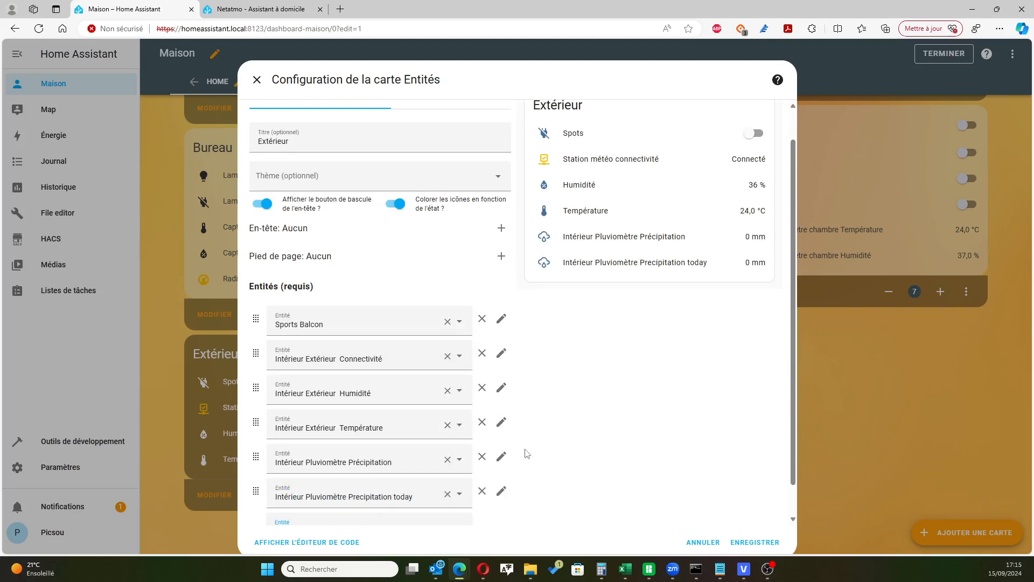
Step: Name the Intérieur Pluviomètre Précipitation row of the Extérieur card "Précipitations"
click(502, 424)
click(293, 243)
text(Précip)
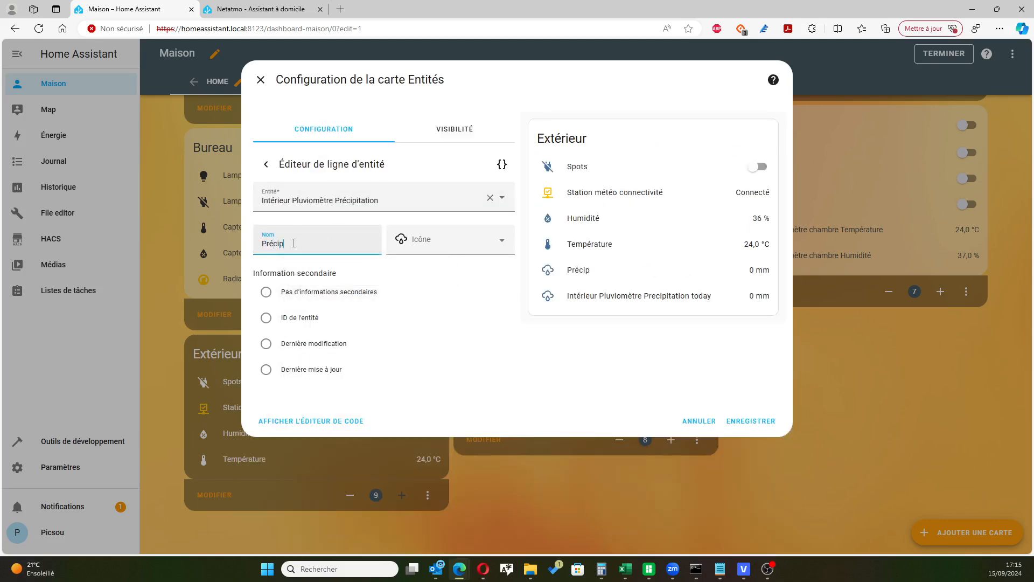
text(itations)
key(BackSpace)
key(BackSpace)
key(BackSpace)
key(BackSpace)
key(BackSpace)
text(tations)
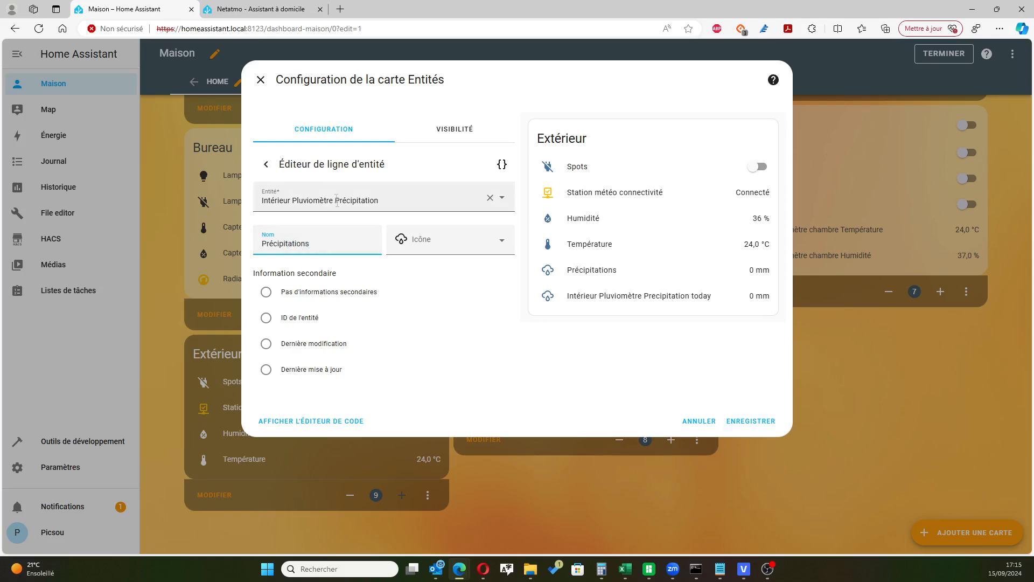
click(265, 165)
Step: Name the Intérieur Pluviomètre Precipitation today row "Précipitations cumulées", save the Extérieur card and check it on the Home view
scroll(377, 350, down, 1)
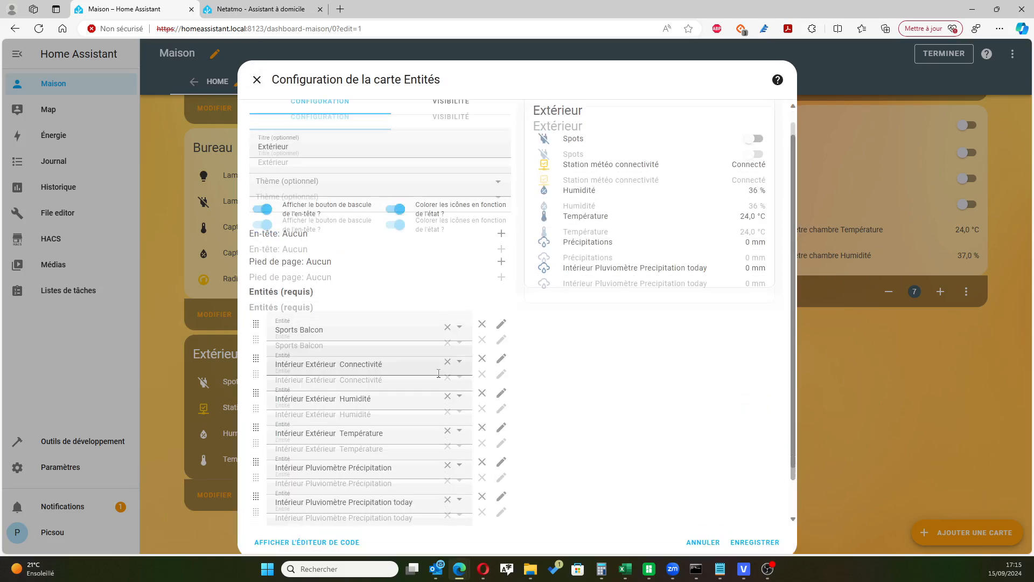
click(501, 458)
click(321, 241)
text(Précipi)
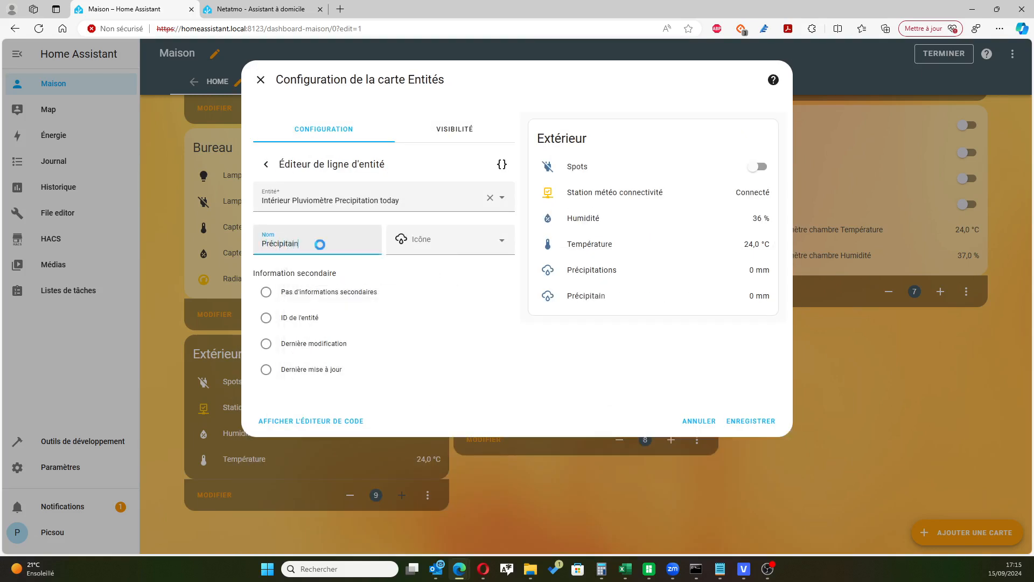
text(tations)
click(477, 376)
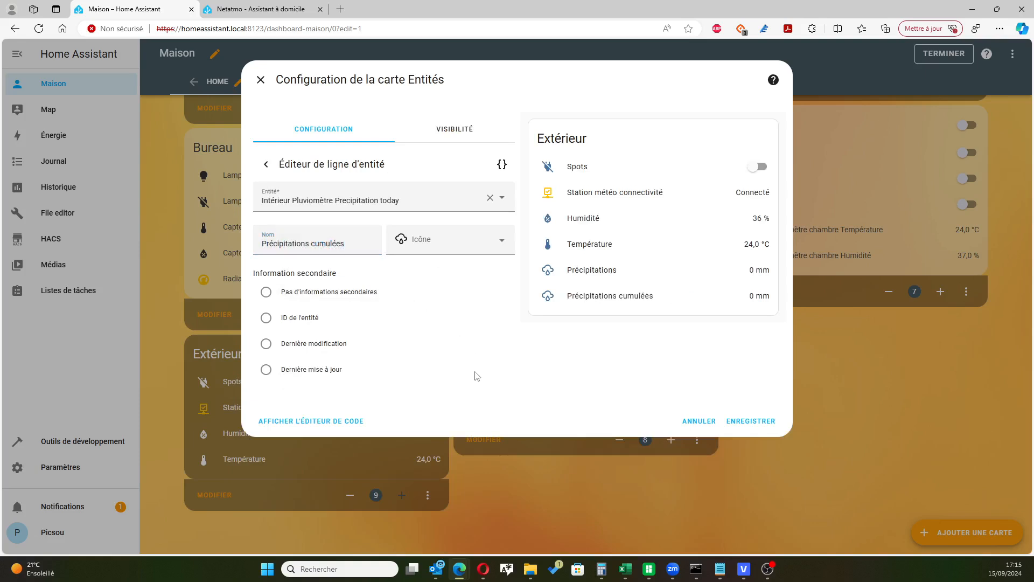
click(266, 164)
click(754, 542)
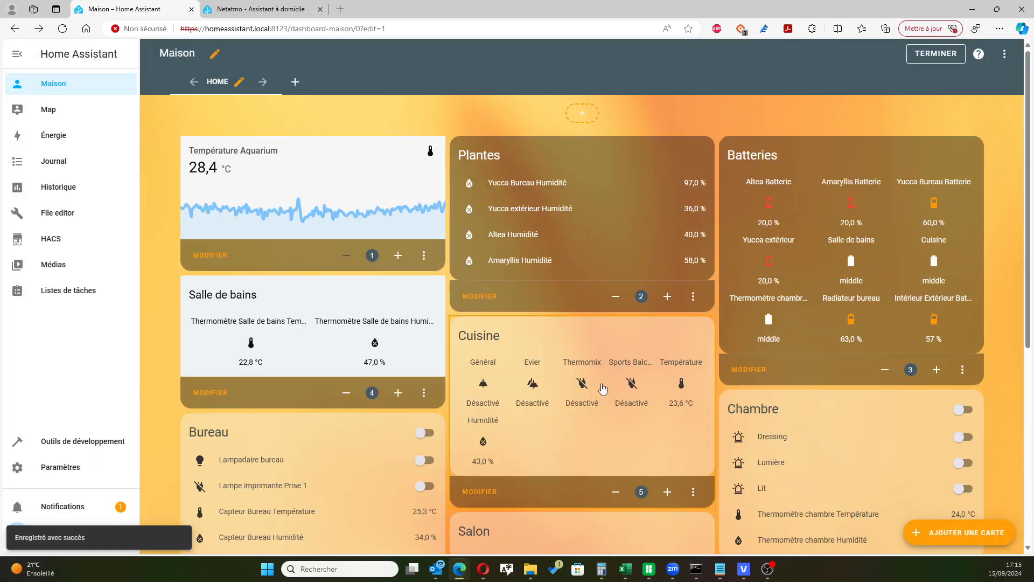
scroll(362, 303, down, 5)
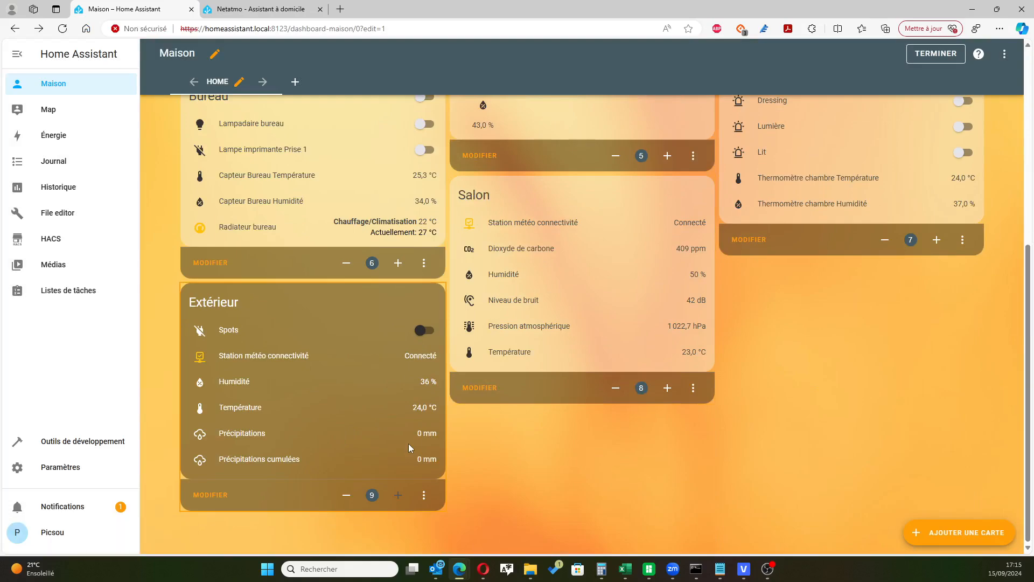
Step: Finish editing the Maison dashboard and review its cards, including Batteries, Salon and Extérieur, on the Home view
scroll(729, 420, up, 6)
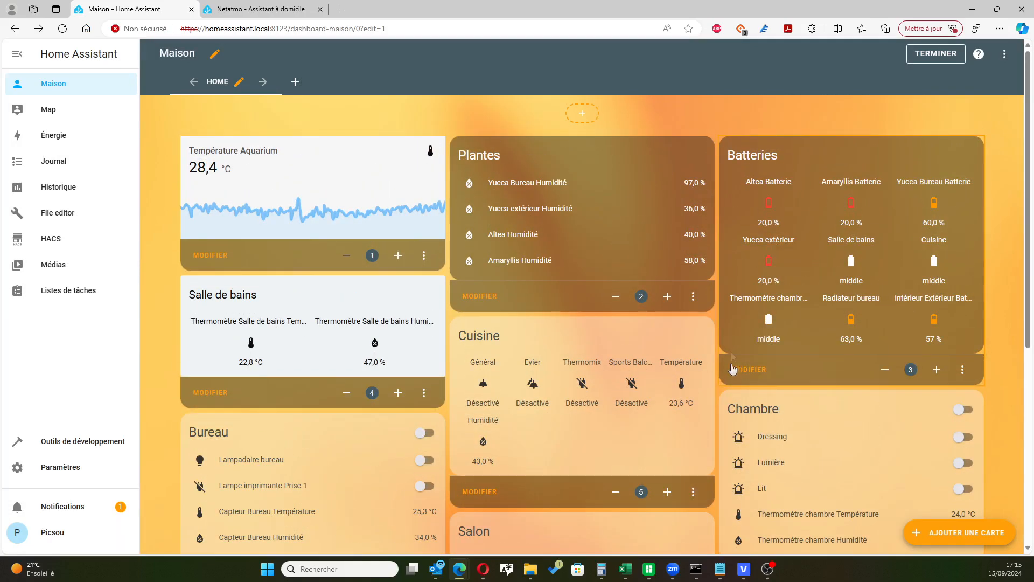
scroll(731, 344, down, 5)
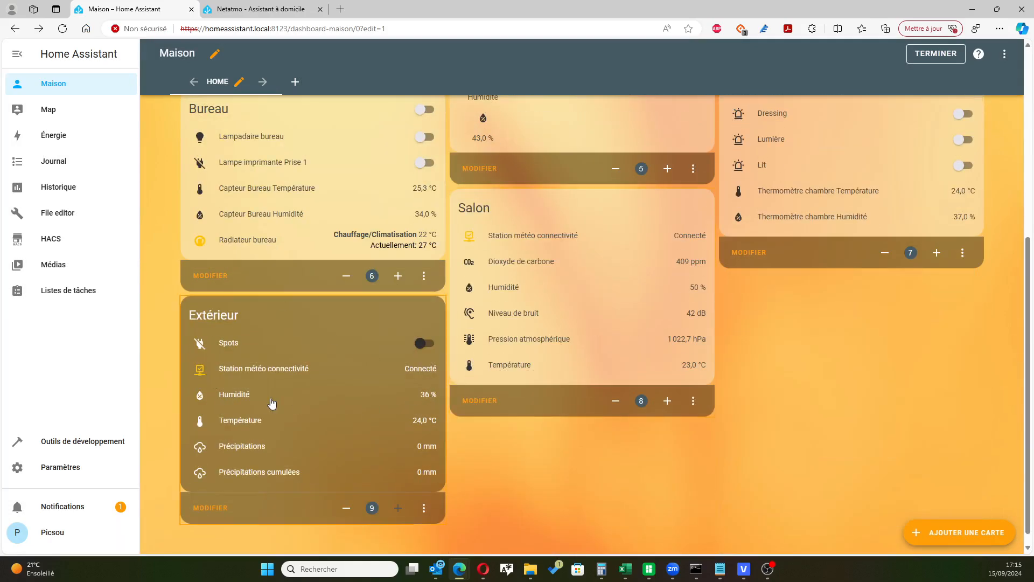
scroll(547, 444, up, 5)
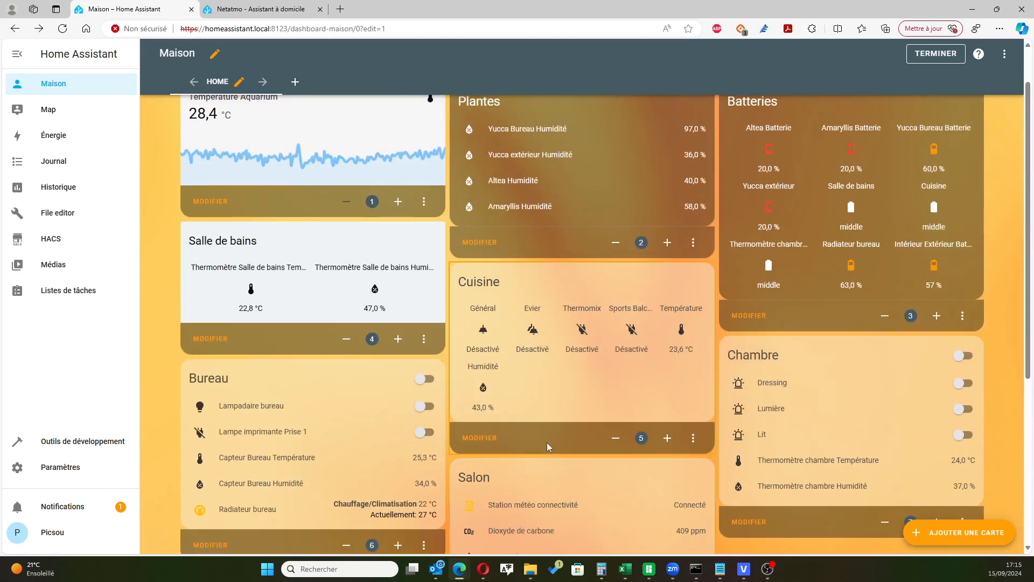
scroll(547, 433, up, 2)
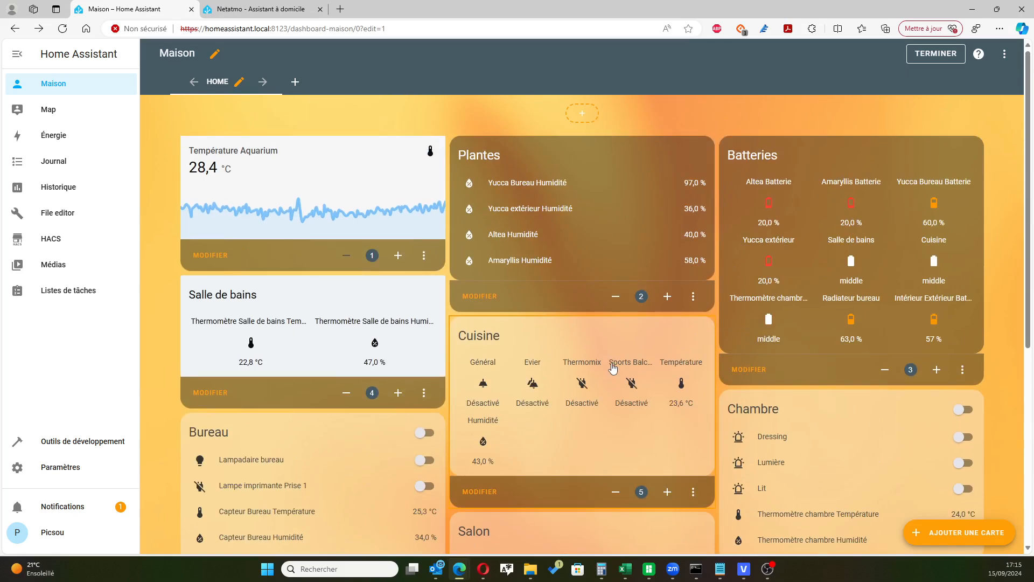
scroll(574, 337, down, 1)
scroll(575, 339, up, 1)
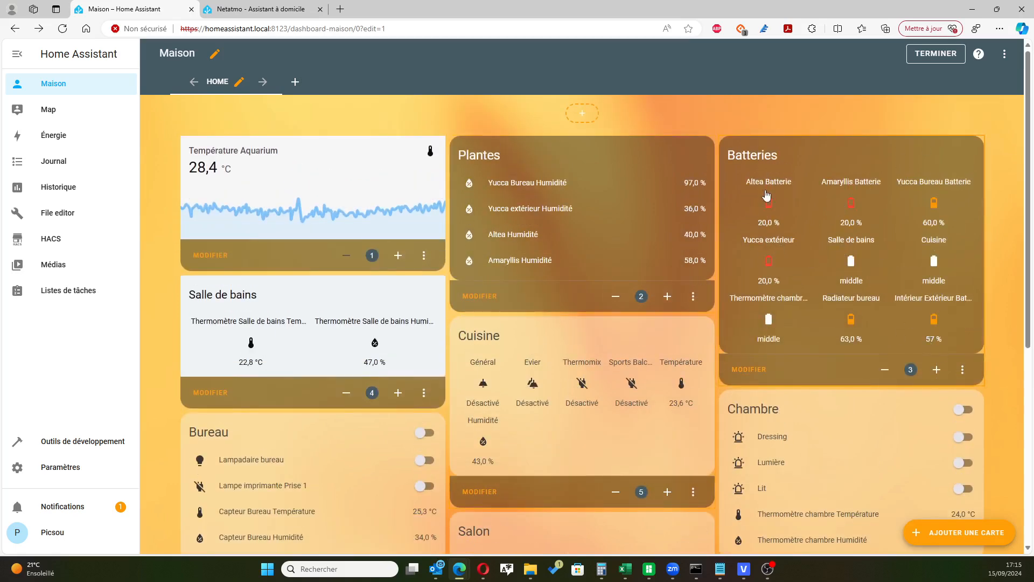
click(925, 54)
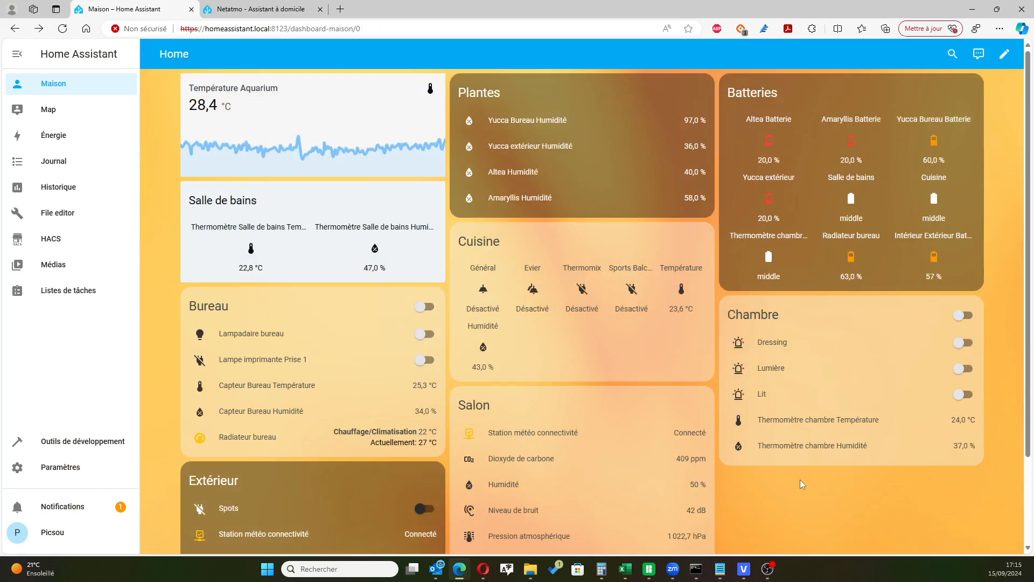
scroll(788, 462, down, 1)
scroll(789, 461, up, 1)
scroll(662, 337, down, 2)
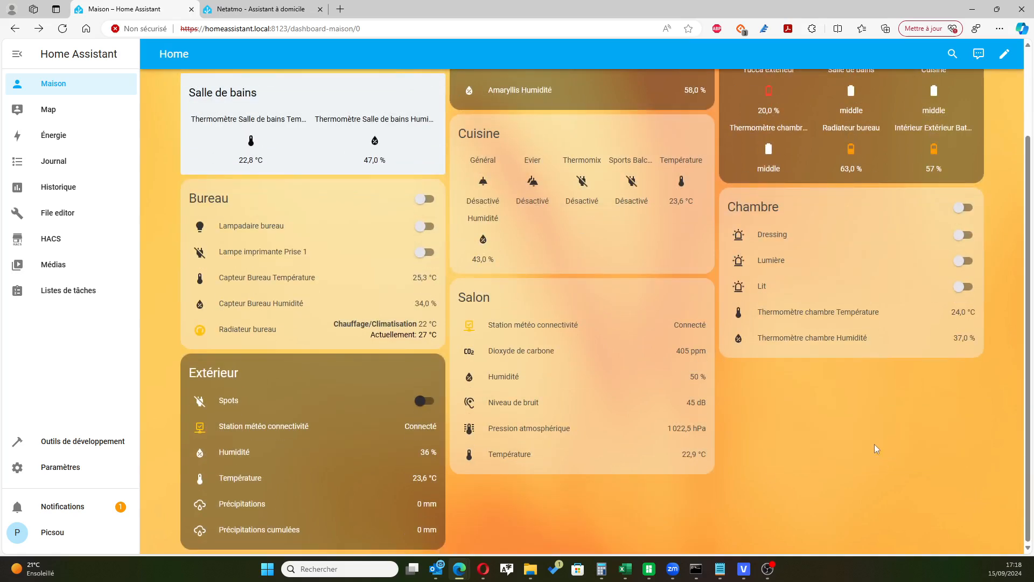
scroll(875, 444, up, 2)
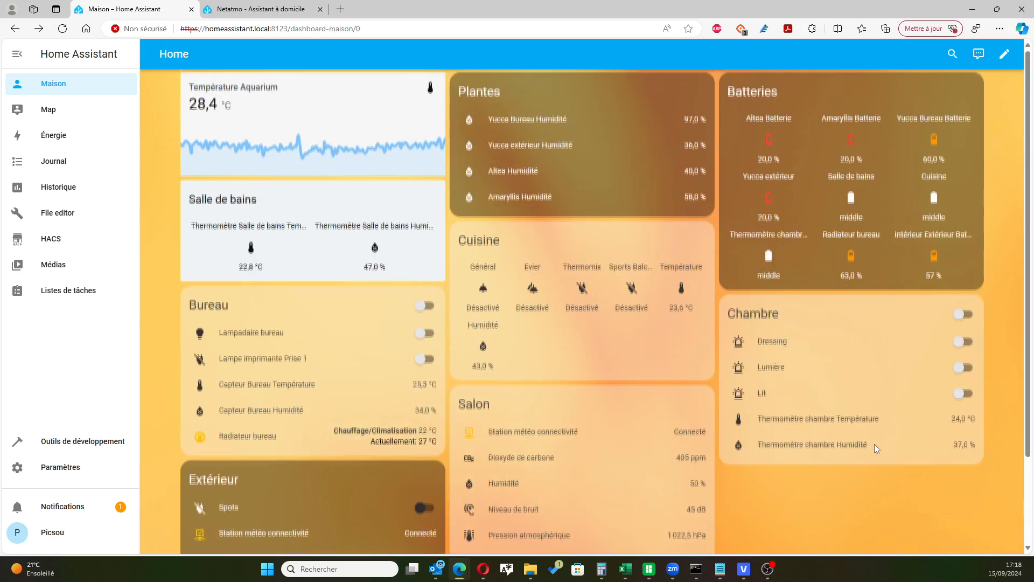